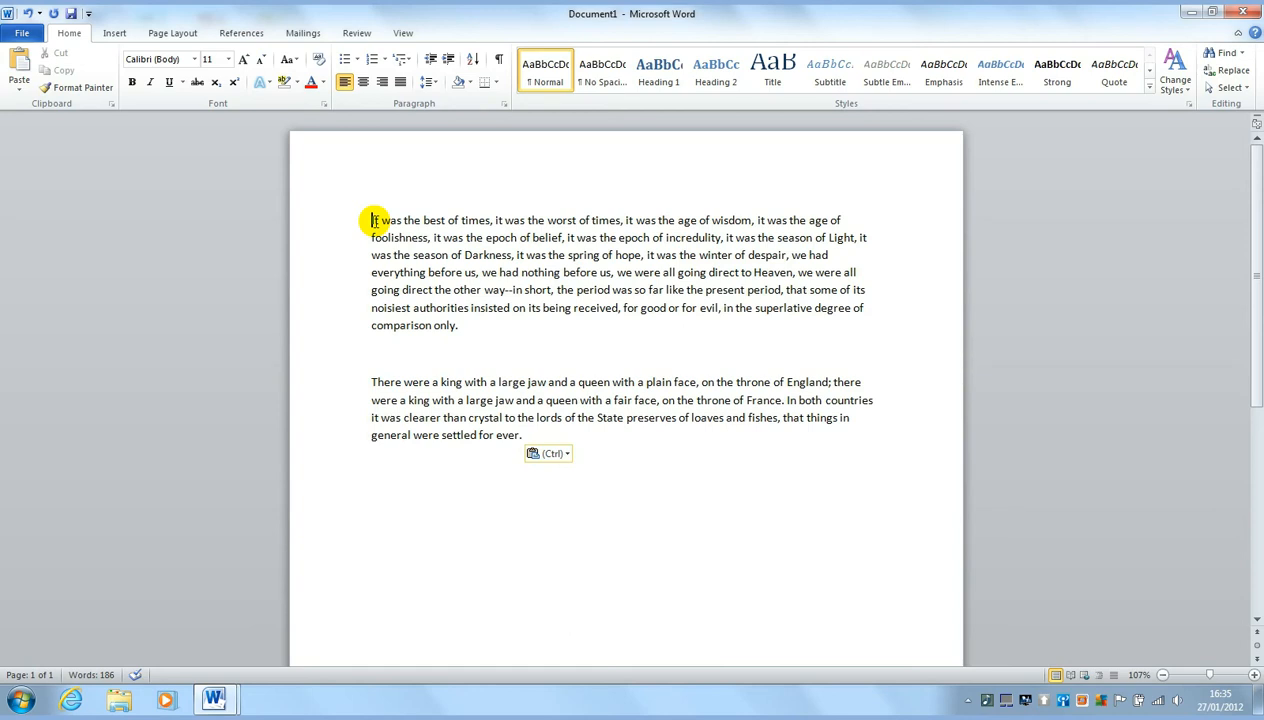
pyautogui.write('Hello how ')
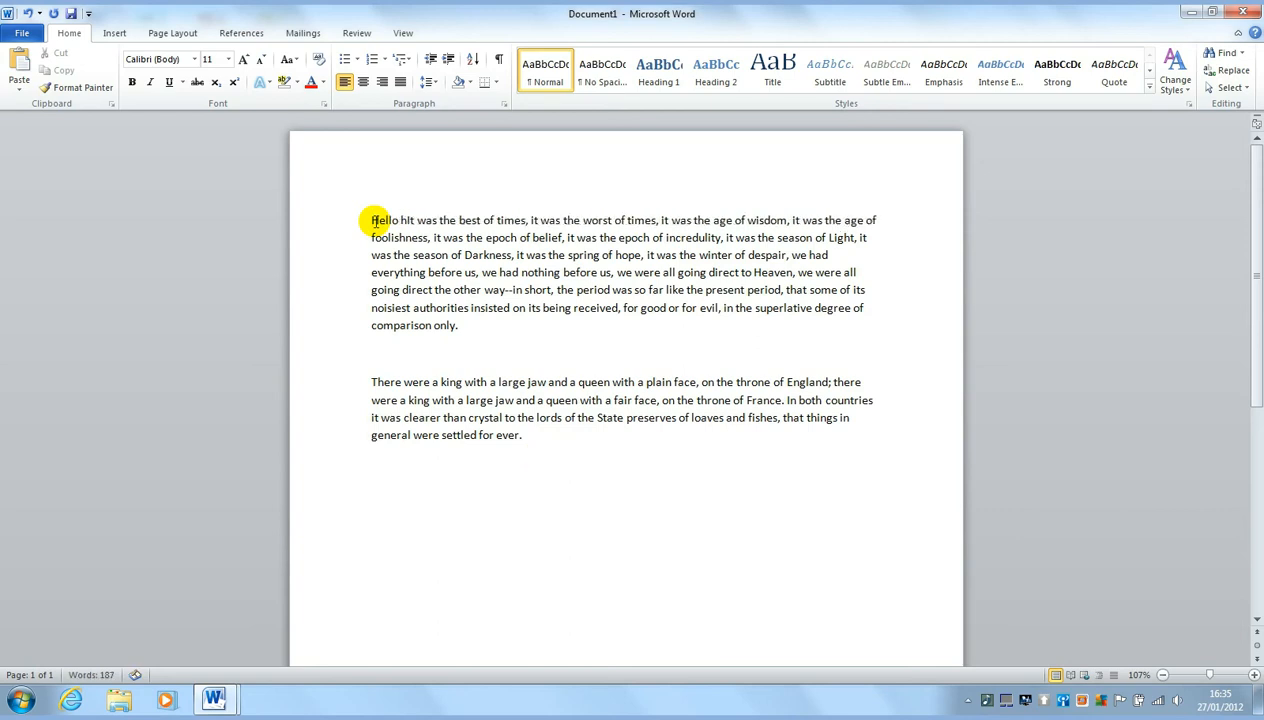
pyautogui.write('are you.')
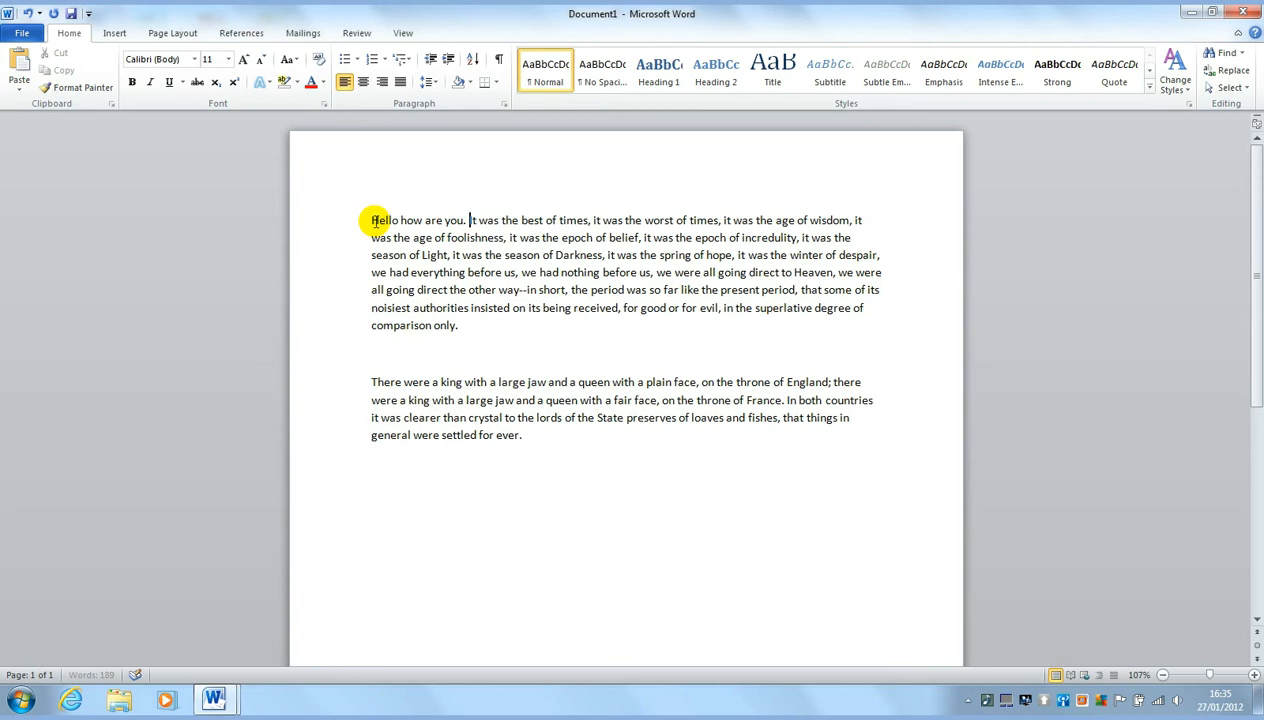
pyautogui.press('BackSpace')
pyautogui.press('BackSpace')
pyautogui.press('BackSpace')
pyautogui.press('BackSpace')
pyautogui.press('BackSpace')
pyautogui.press('BackSpace')
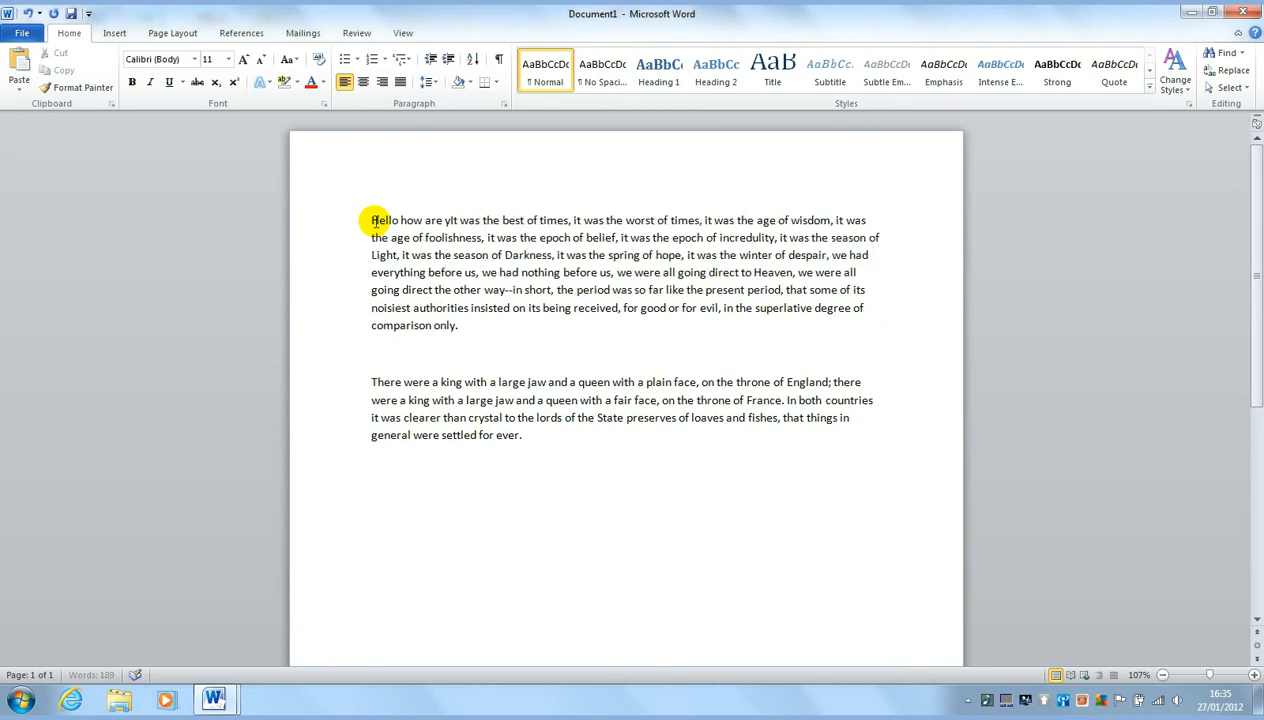
pyautogui.press('BackSpace')
pyautogui.press('BackSpace')
pyautogui.press('BackSpace')
pyautogui.press('BackSpace')
pyautogui.press('BackSpace')
pyautogui.press('BackSpace')
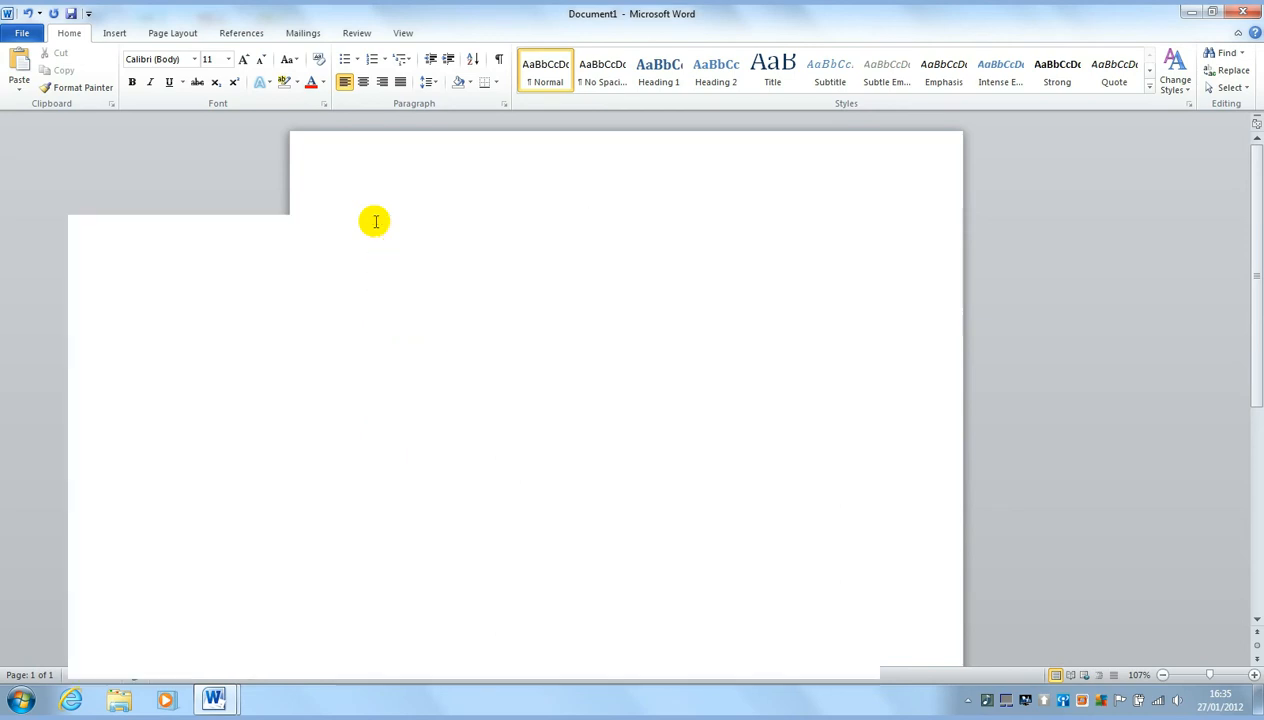
pyautogui.press('BackSpace')
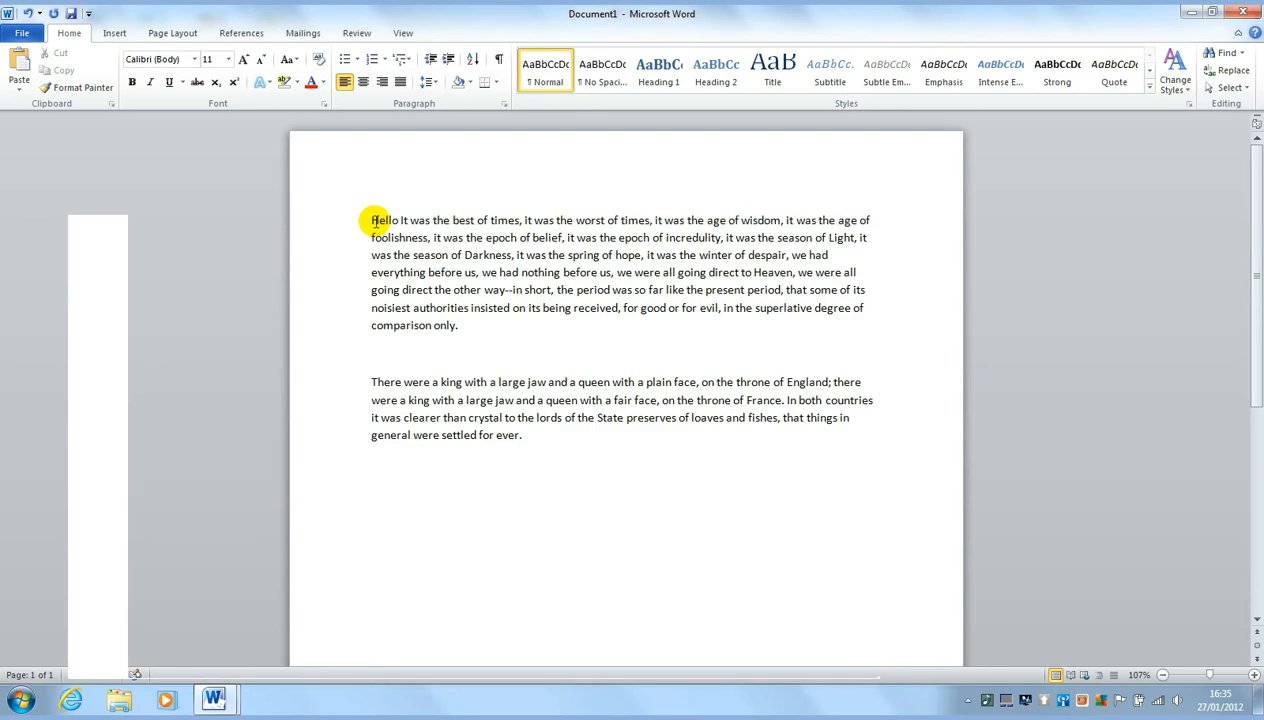
pyautogui.click(374, 221)
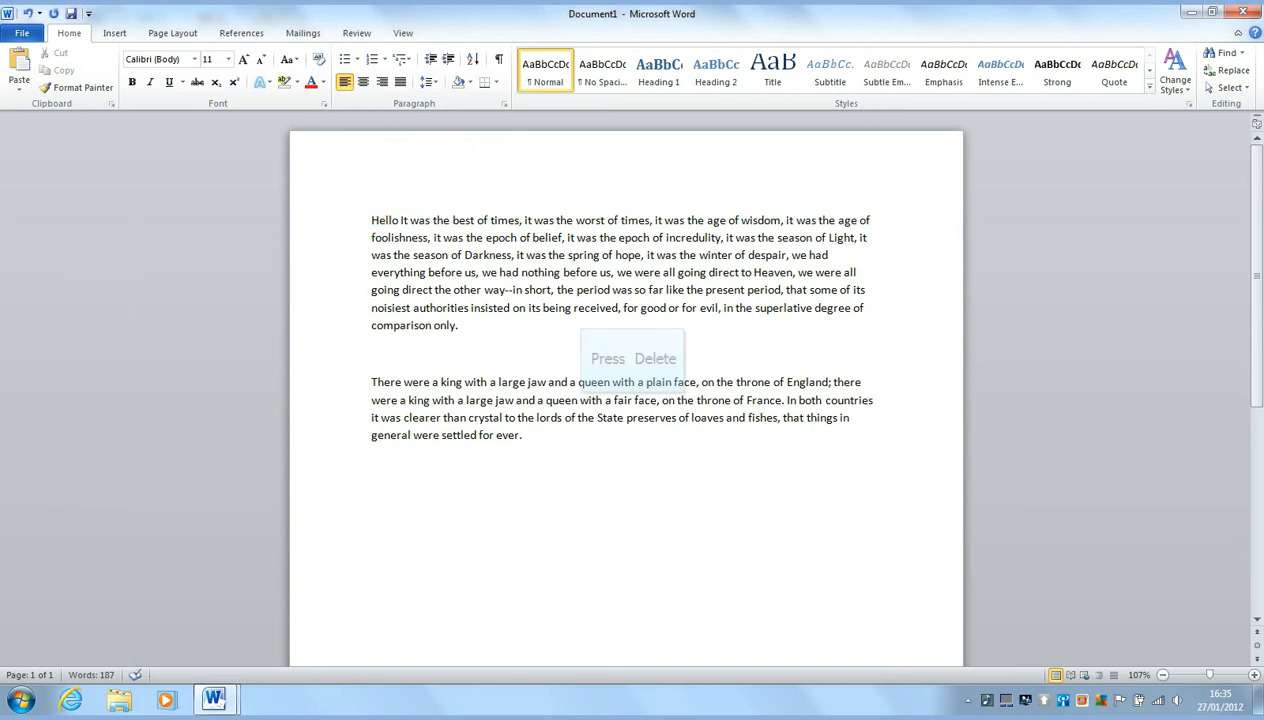
pyautogui.press('Delete')
pyautogui.press('Delete')
pyautogui.press('Delete')
pyautogui.press('Delete')
pyautogui.press('Delete')
pyautogui.press('Delete')
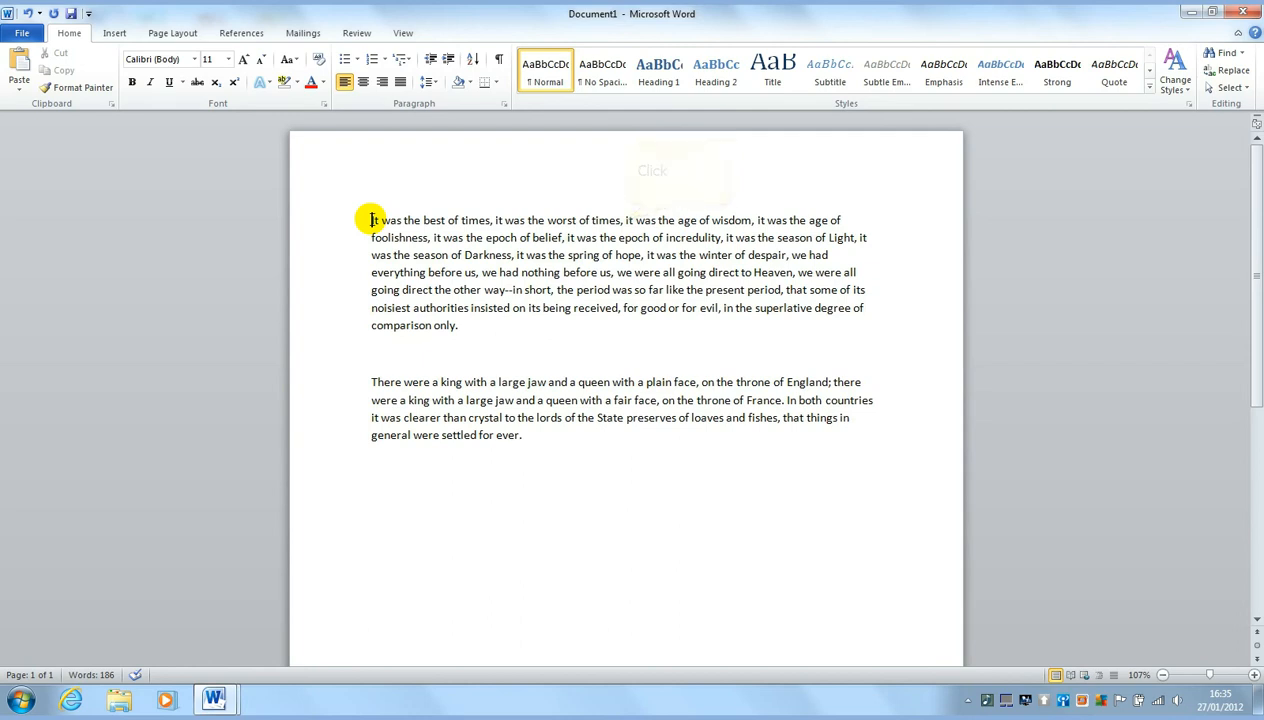
pyautogui.click(626, 220)
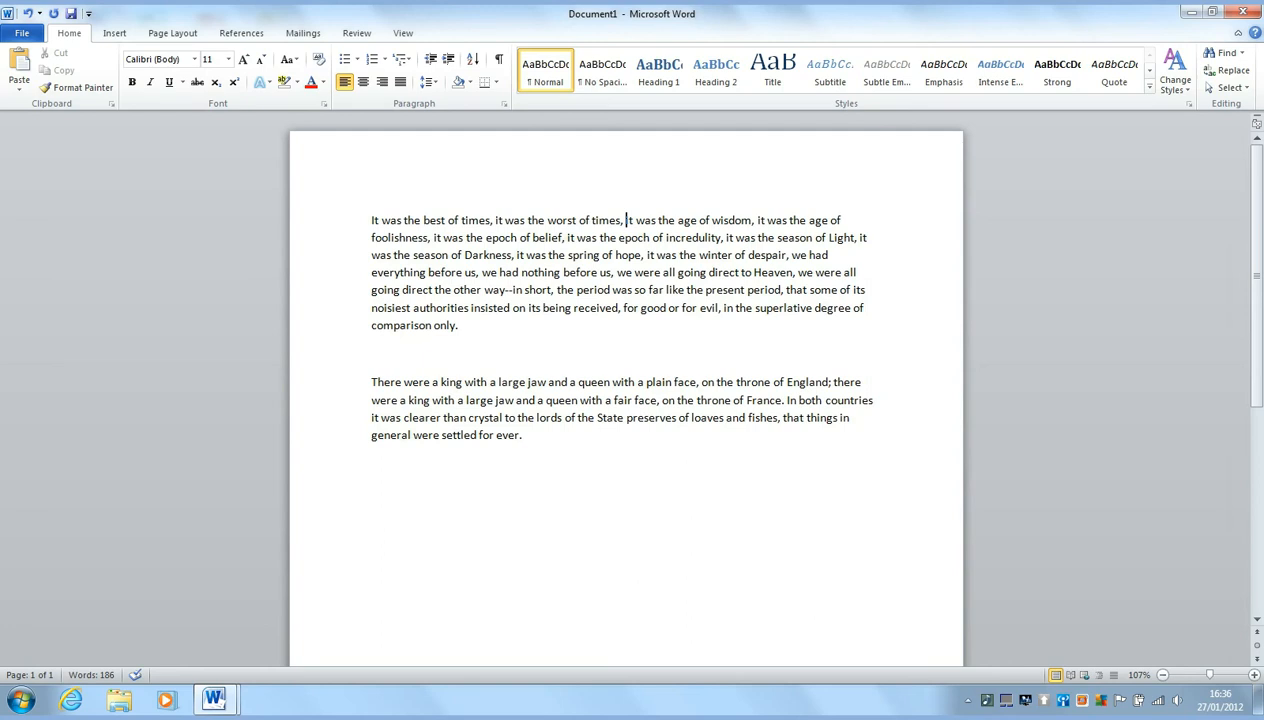
pyautogui.press('Return')
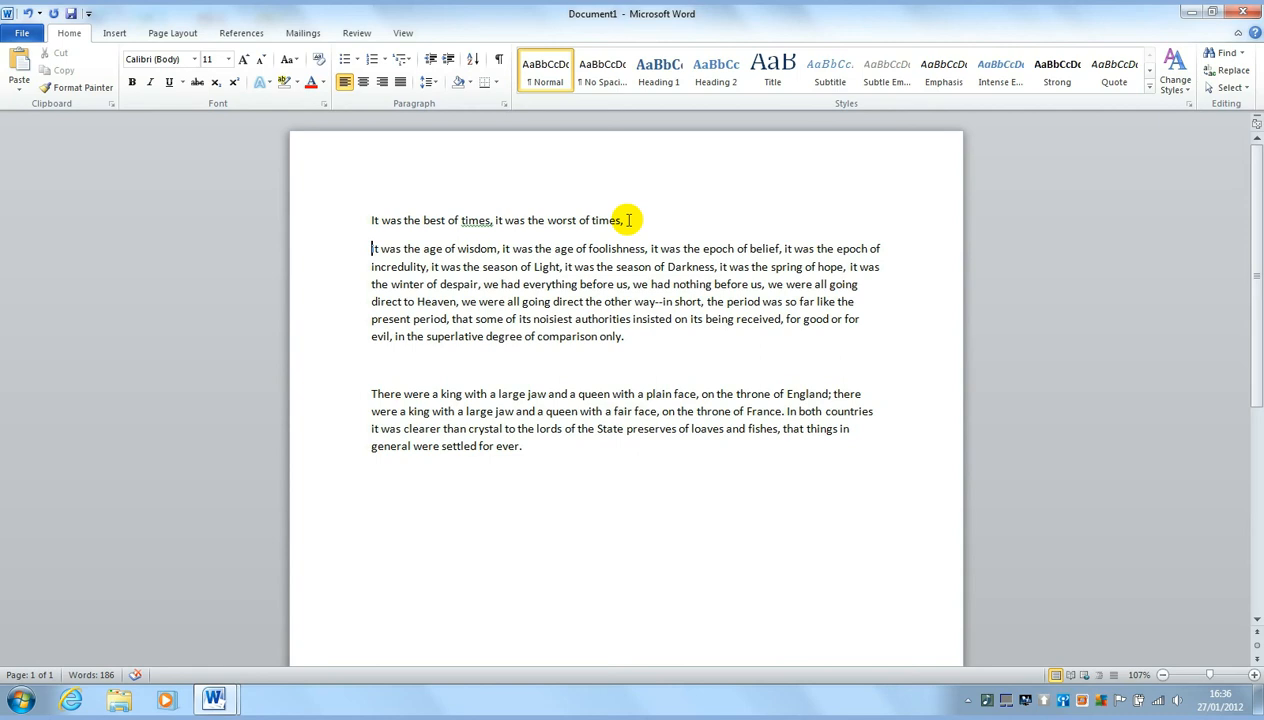
pyautogui.press('Tab')
pyautogui.press('Tab')
pyautogui.press('Tab')
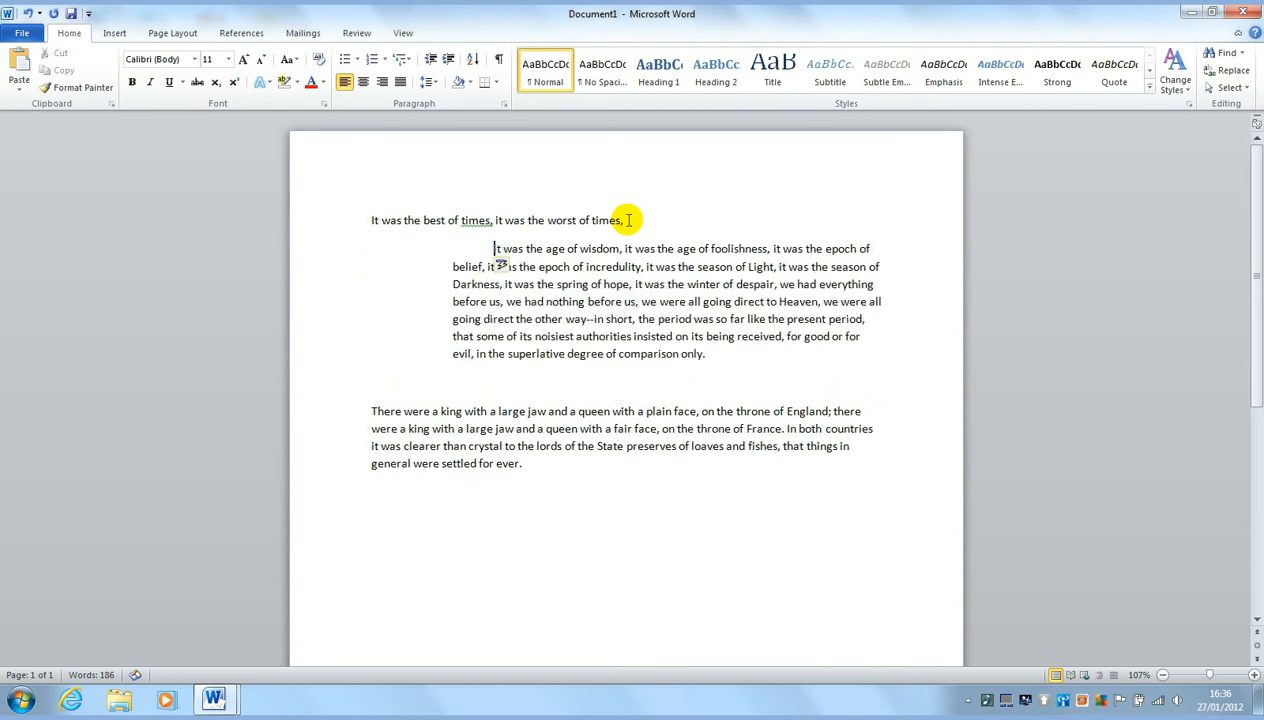
pyautogui.press('Tab')
pyautogui.press('Tab')
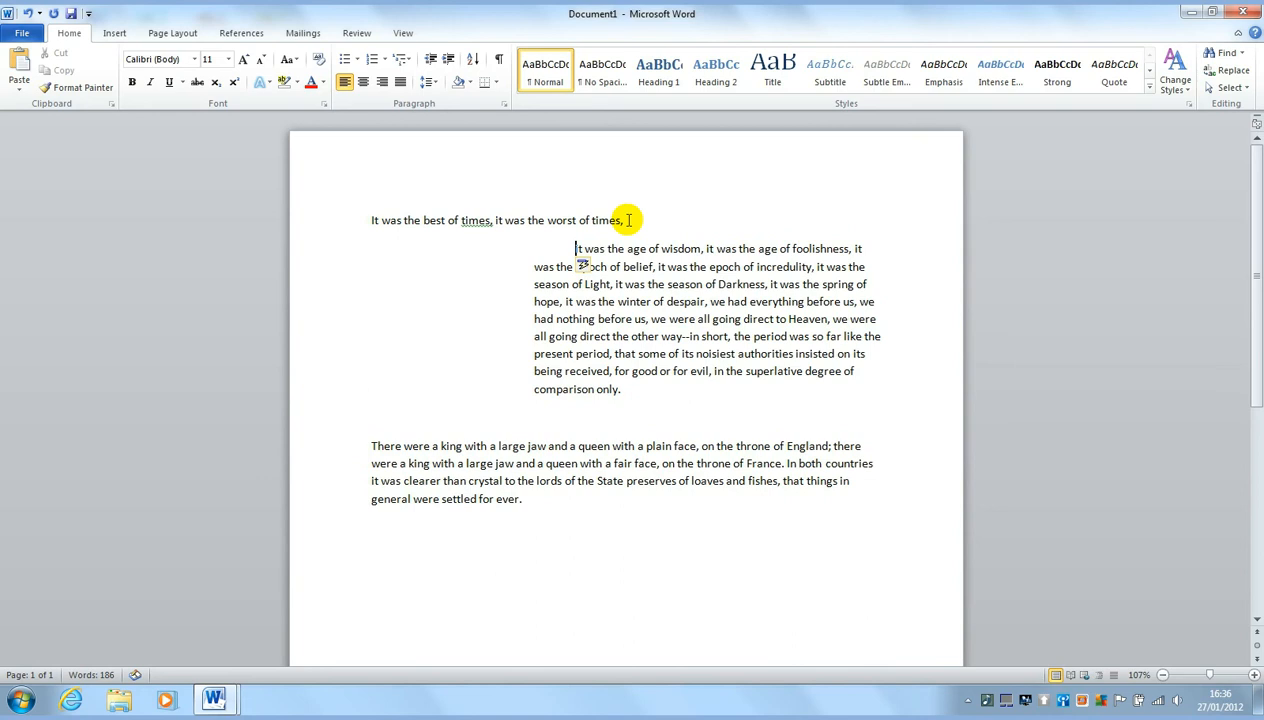
pyautogui.press('BackSpace')
pyautogui.press('BackSpace')
pyautogui.press('BackSpace')
pyautogui.press('BackSpace')
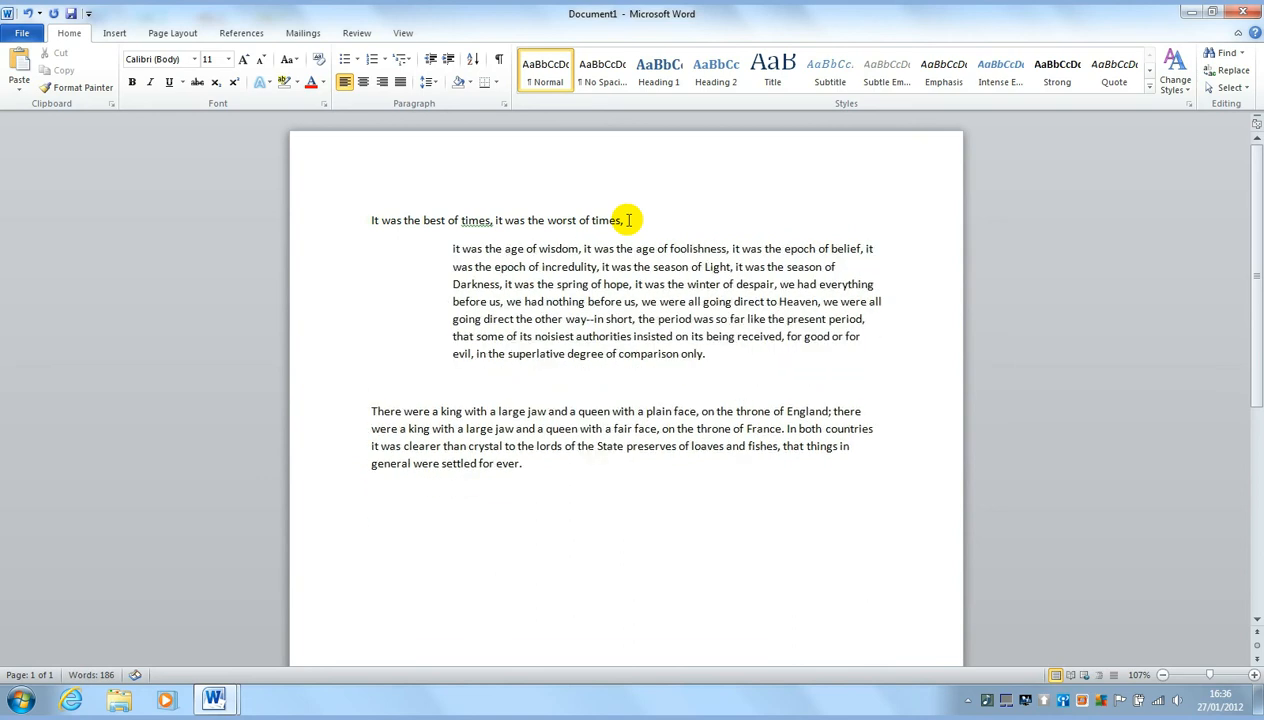
pyautogui.press('BackSpace')
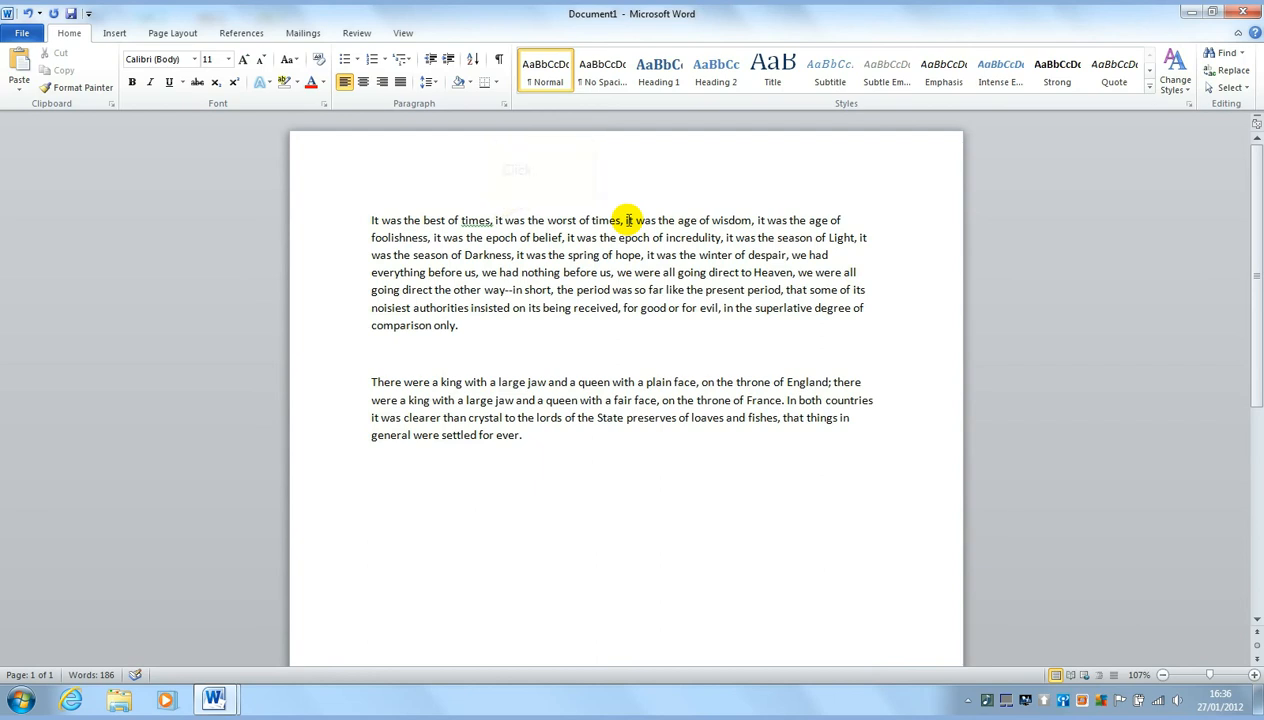
# Replace 'times,' after 'best of' with stray characters and split off an indented new paragraph
pyautogui.click(493, 220)
pyautogui.press('BackSpace')
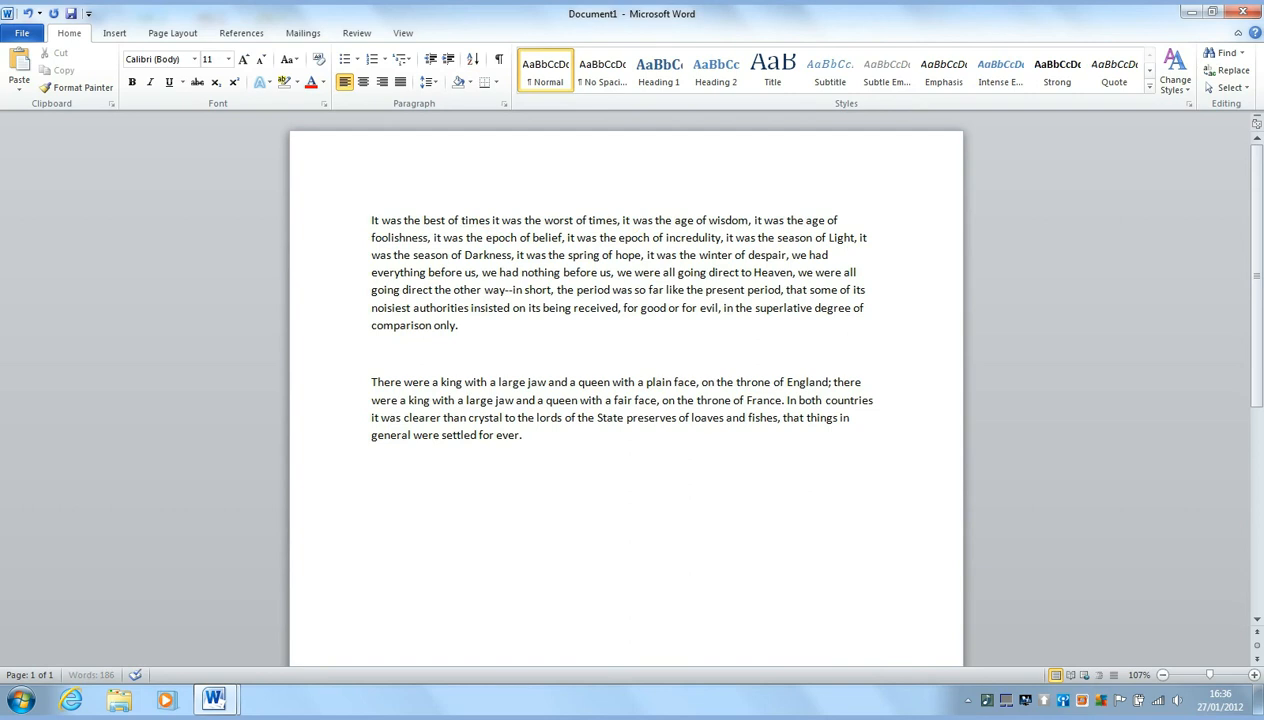
pyautogui.moveTo(461, 220); pyautogui.dragTo(490, 220)
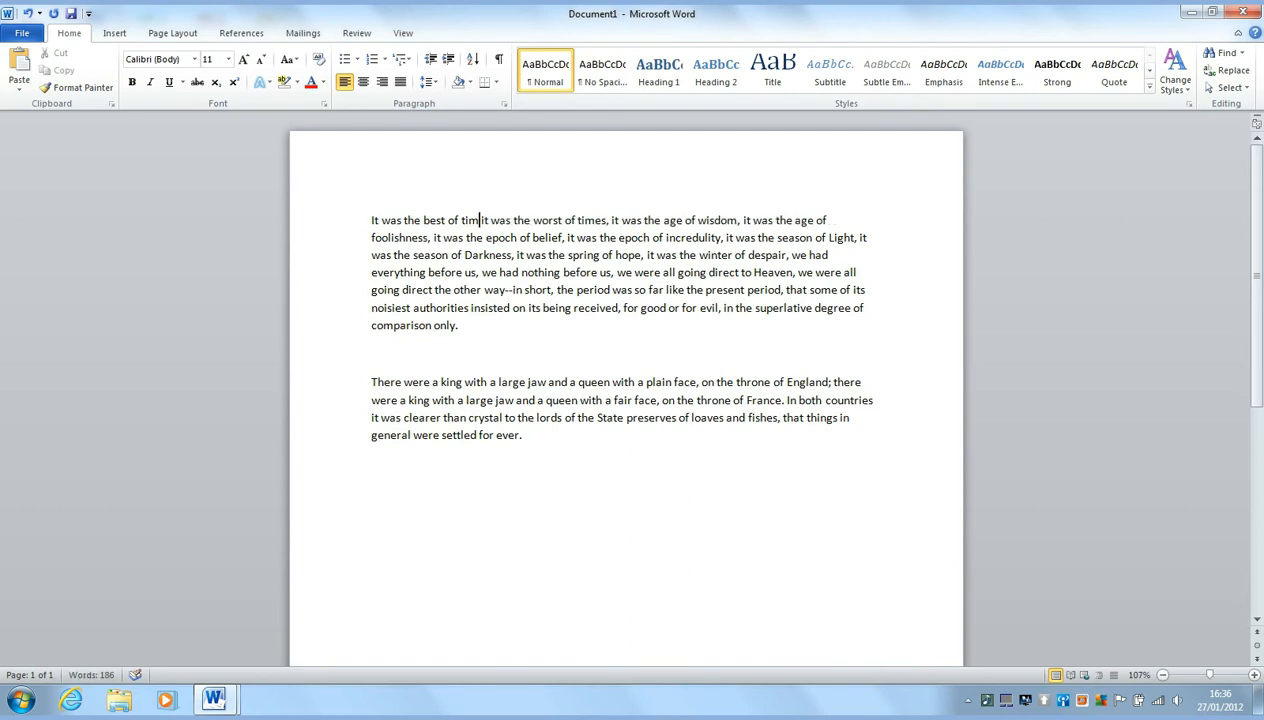
pyautogui.press('Delete')
pyautogui.press('Delete')
pyautogui.press('Delete')
pyautogui.press('Delete')
pyautogui.press('Delete')
pyautogui.press('Delete')
pyautogui.press('Delete')
pyautogui.press('Delete')
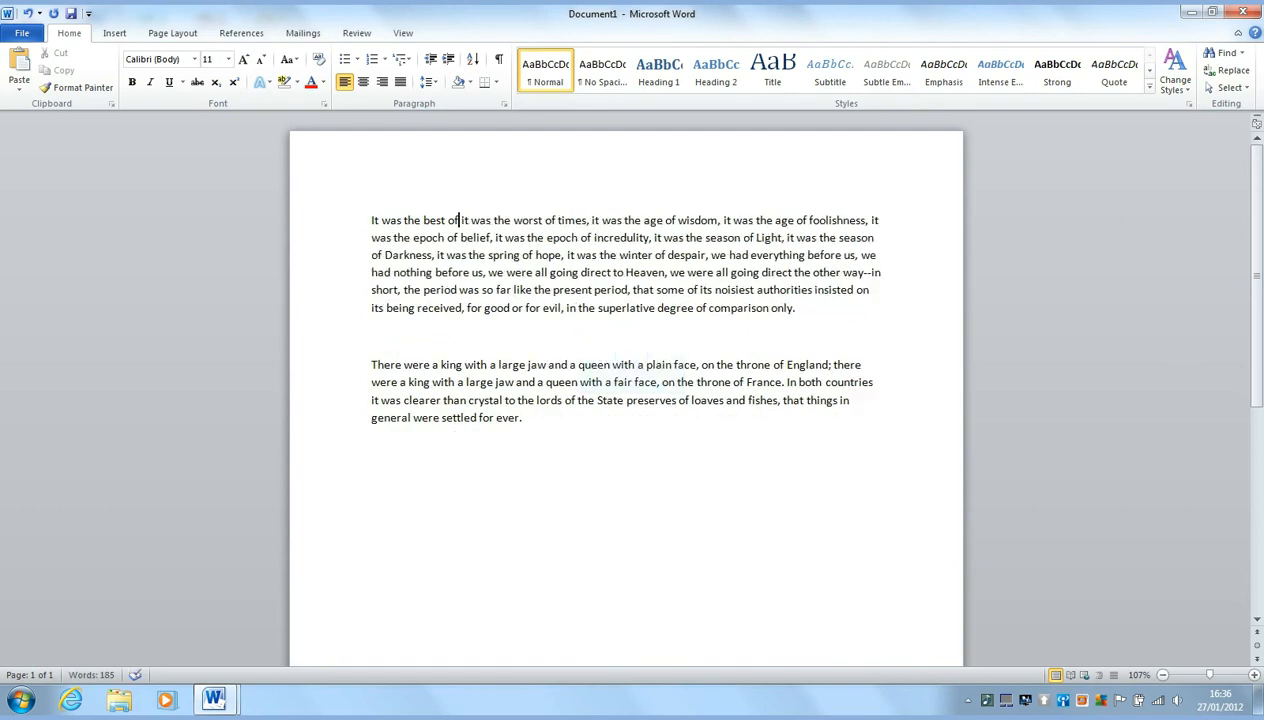
pyautogui.press('Delete')
pyautogui.press('Delete')
pyautogui.press('Delete')
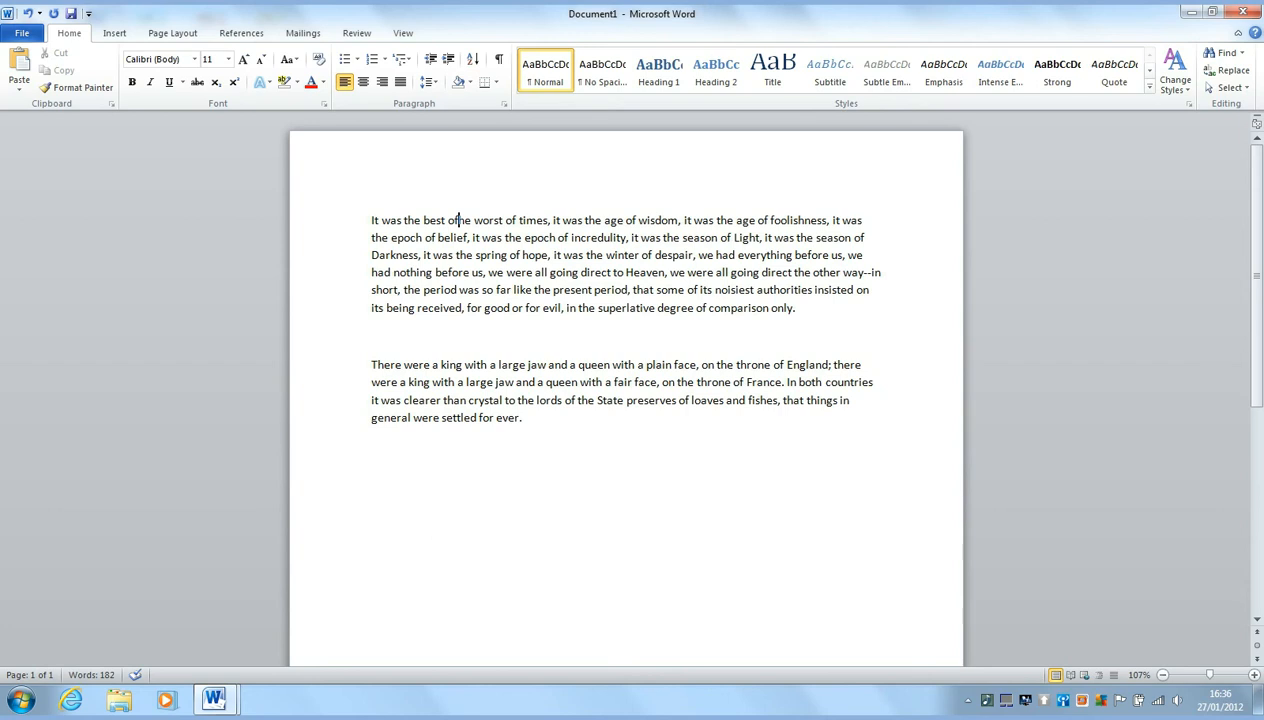
pyautogui.write('fhdjfnfhfhfhr')
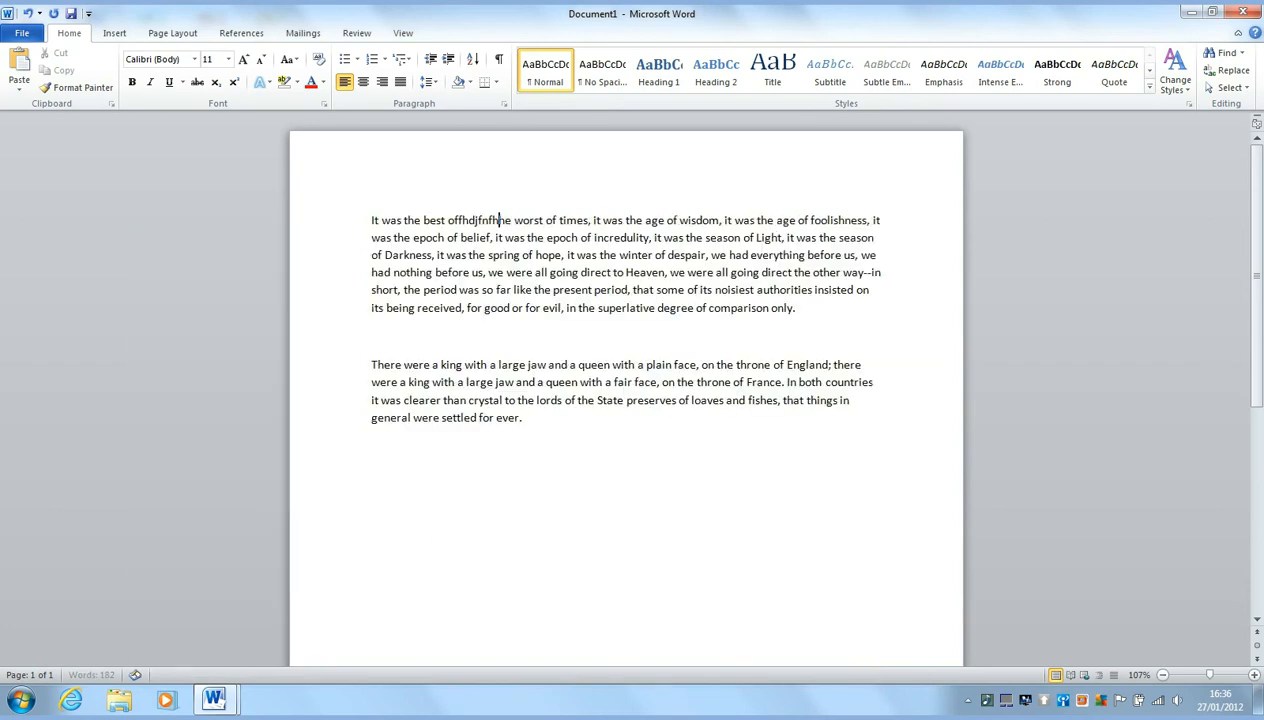
pyautogui.write('uedd')
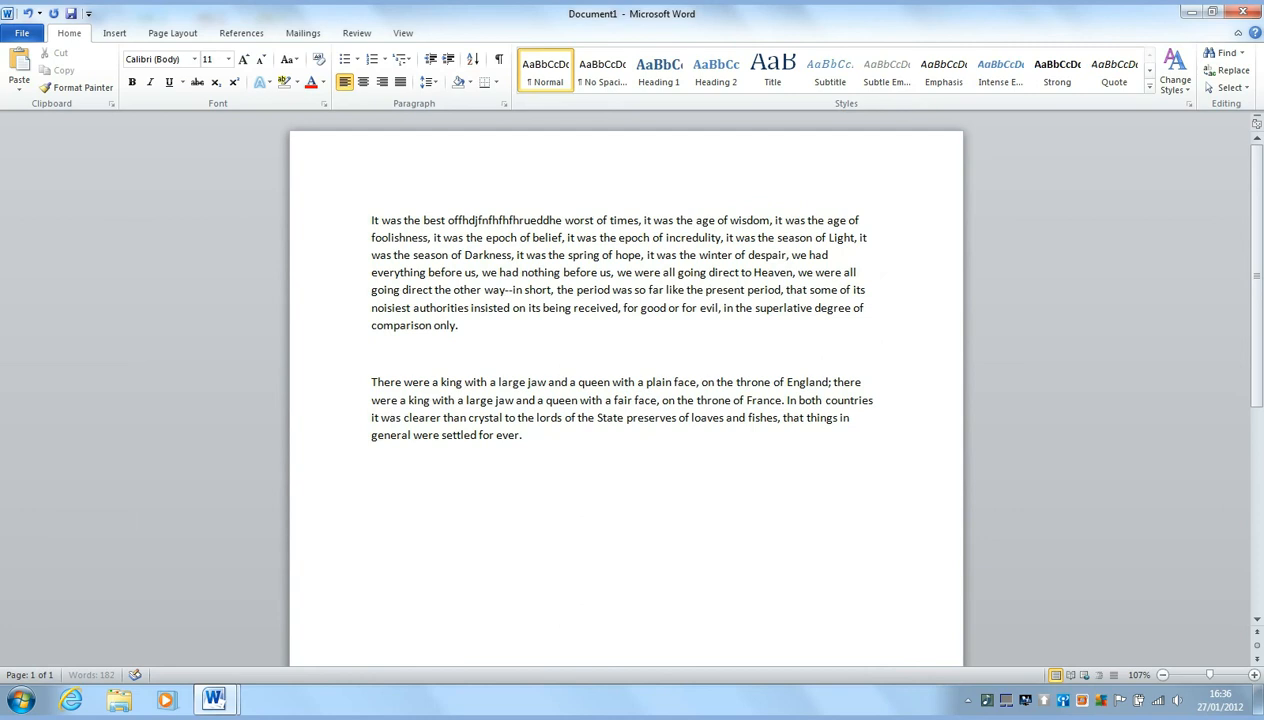
pyautogui.press('Return')
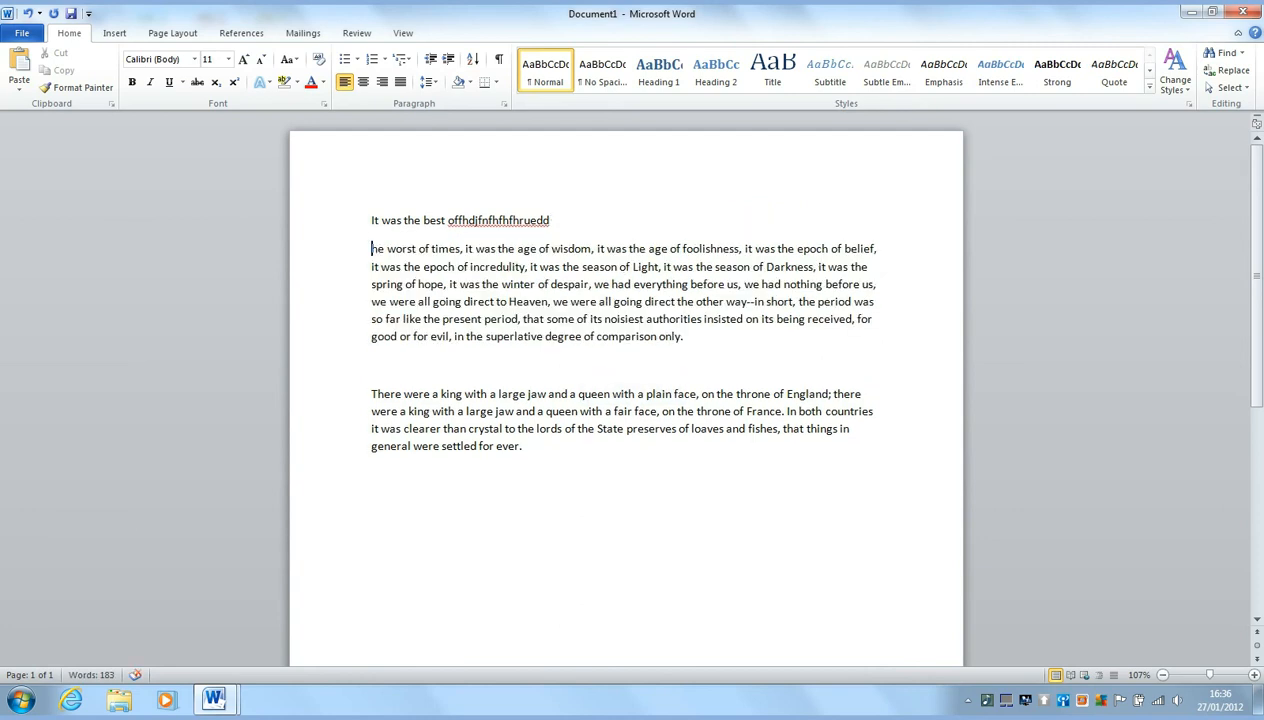
pyautogui.press('Tab')
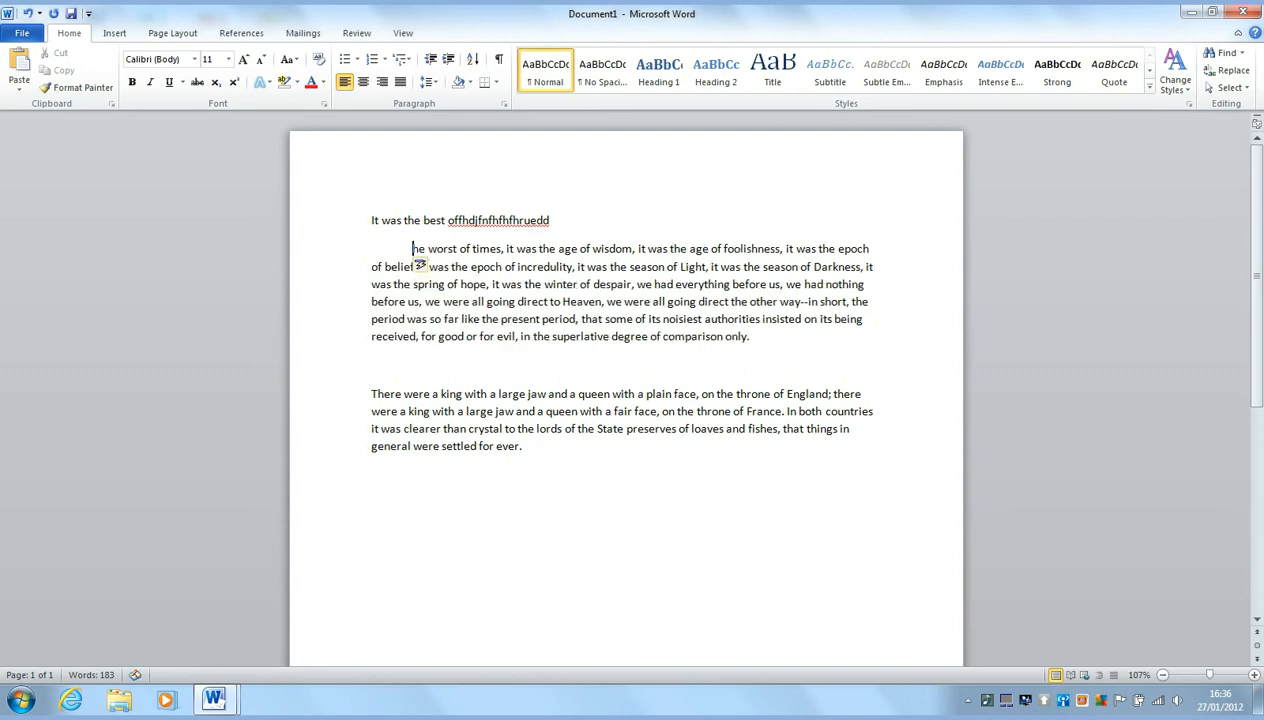
# Undo those edits four times to restore the original first paragraph
pyautogui.hotkey('ctrl', 'z')
pyautogui.hotkey('ctrl', 'z')
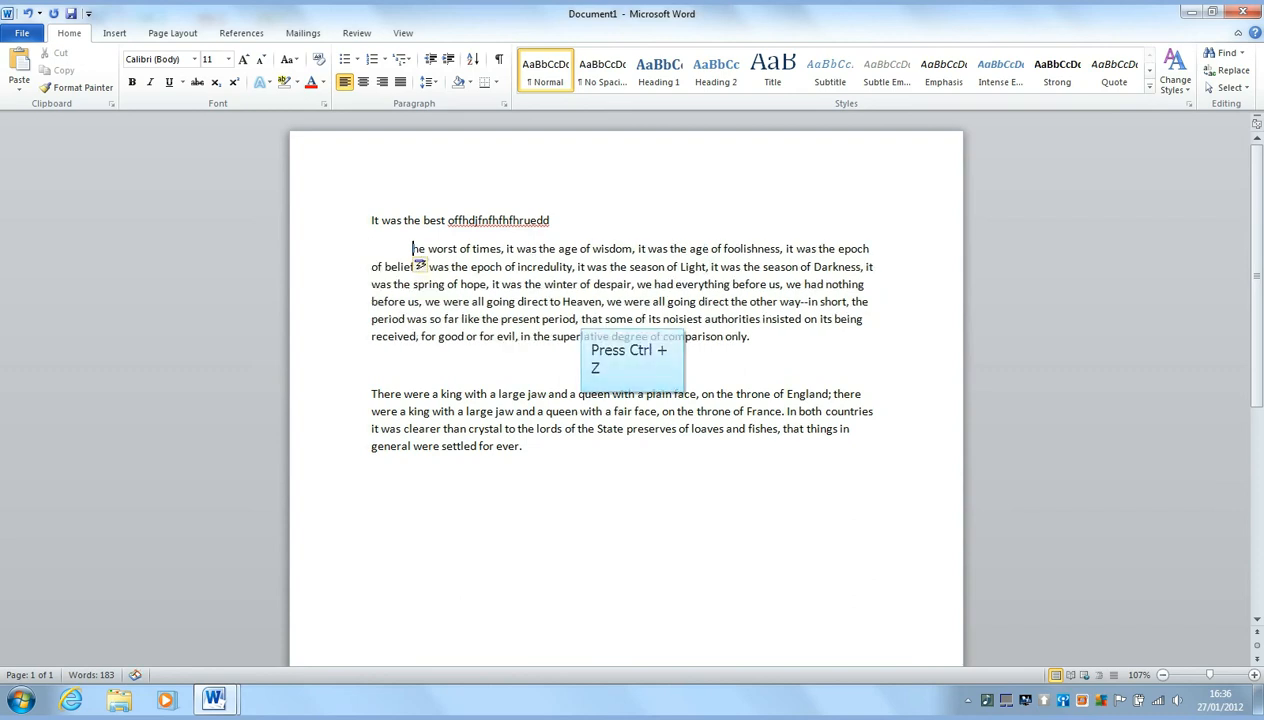
pyautogui.hotkey('ctrl', 'z')
pyautogui.hotkey('ctrl', 'z')
pyautogui.hotkey('ctrl', 'z')
pyautogui.hotkey('ctrl', 'z')
pyautogui.hotkey('ctrl', 'z')
pyautogui.hotkey('ctrl', 'z')
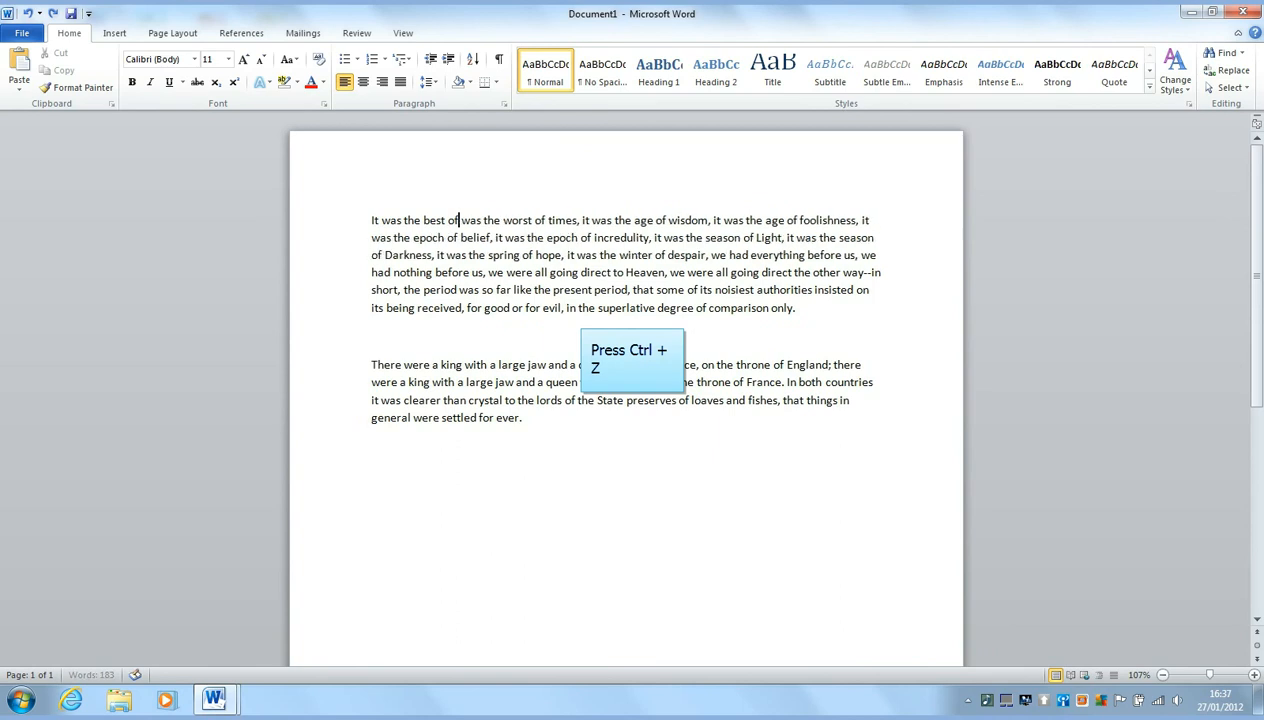
pyautogui.hotkey('ctrl', 'z')
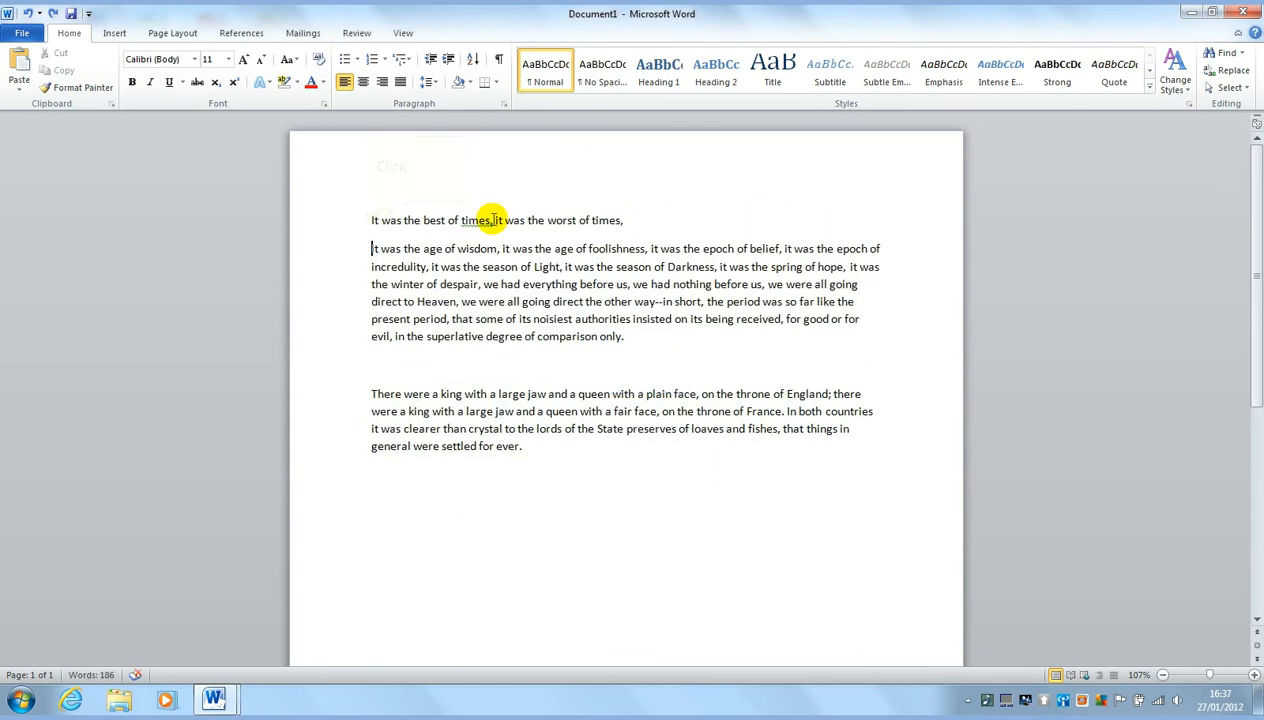
pyautogui.hotkey('ctrl', 'z')
pyautogui.hotkey('ctrl', 'z')
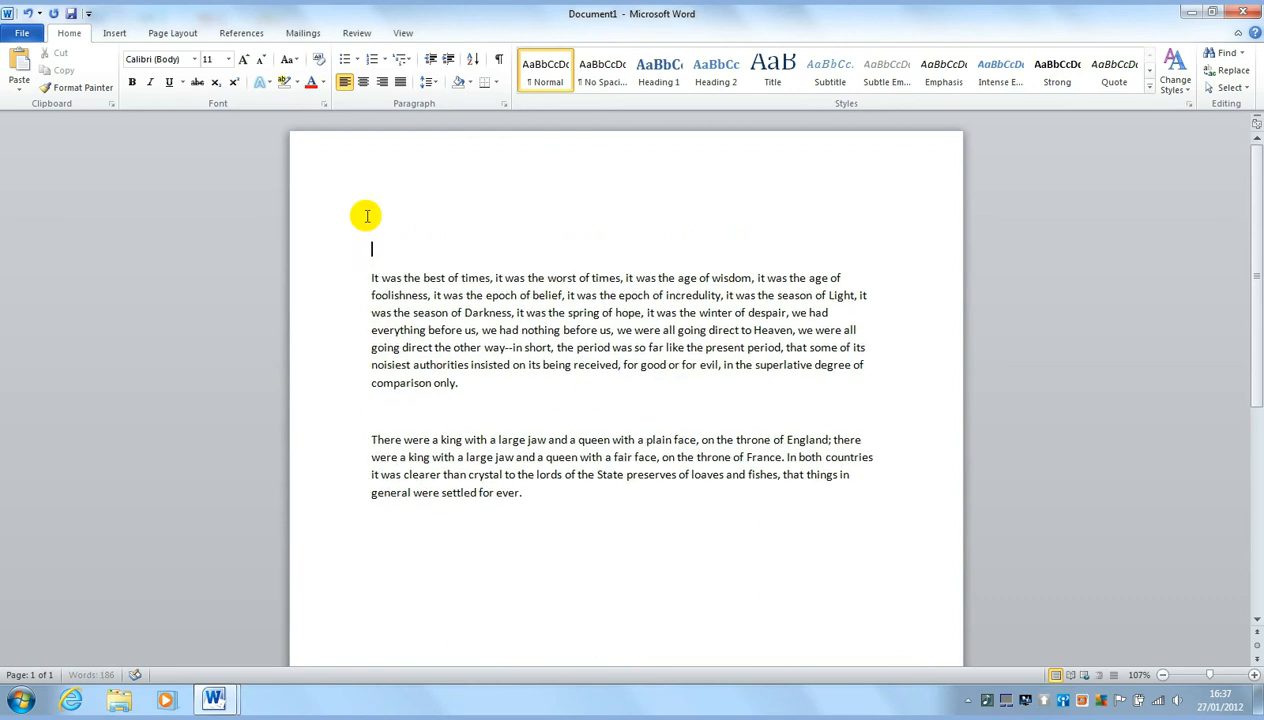
# On the empty top line, type 'Hello how are you. My name' followed by the writer's name
pyautogui.click(366, 216)
pyautogui.write('Hello')
pyautogui.write('how are you. My na')
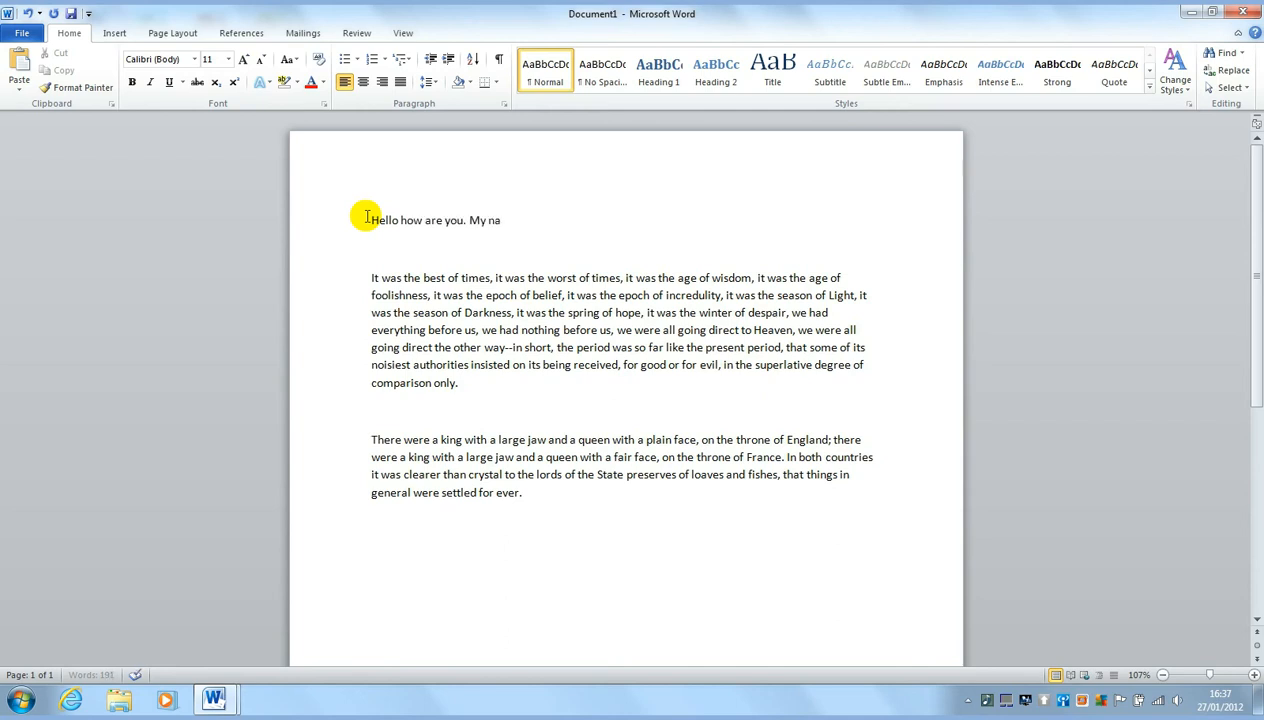
pyautogui.write('me james')
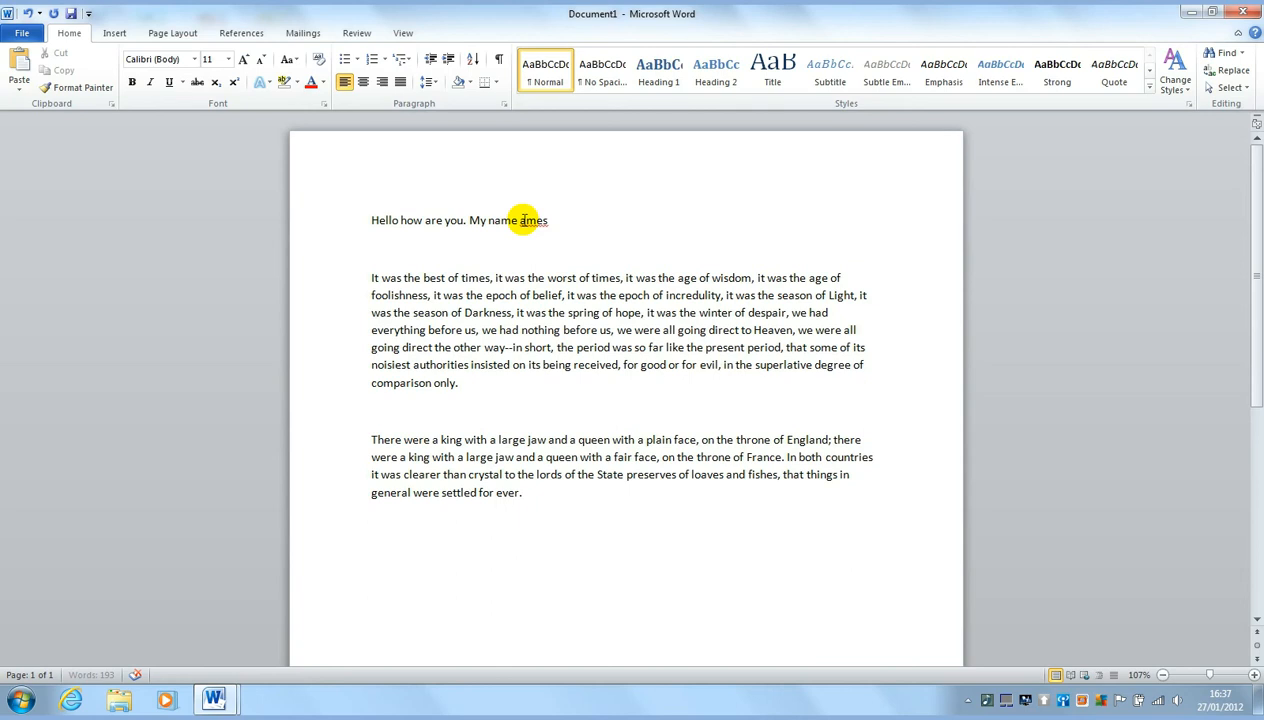
pyautogui.click(521, 220)
# Restore the missing capital first letter of the writer's name
pyautogui.click(524, 220)
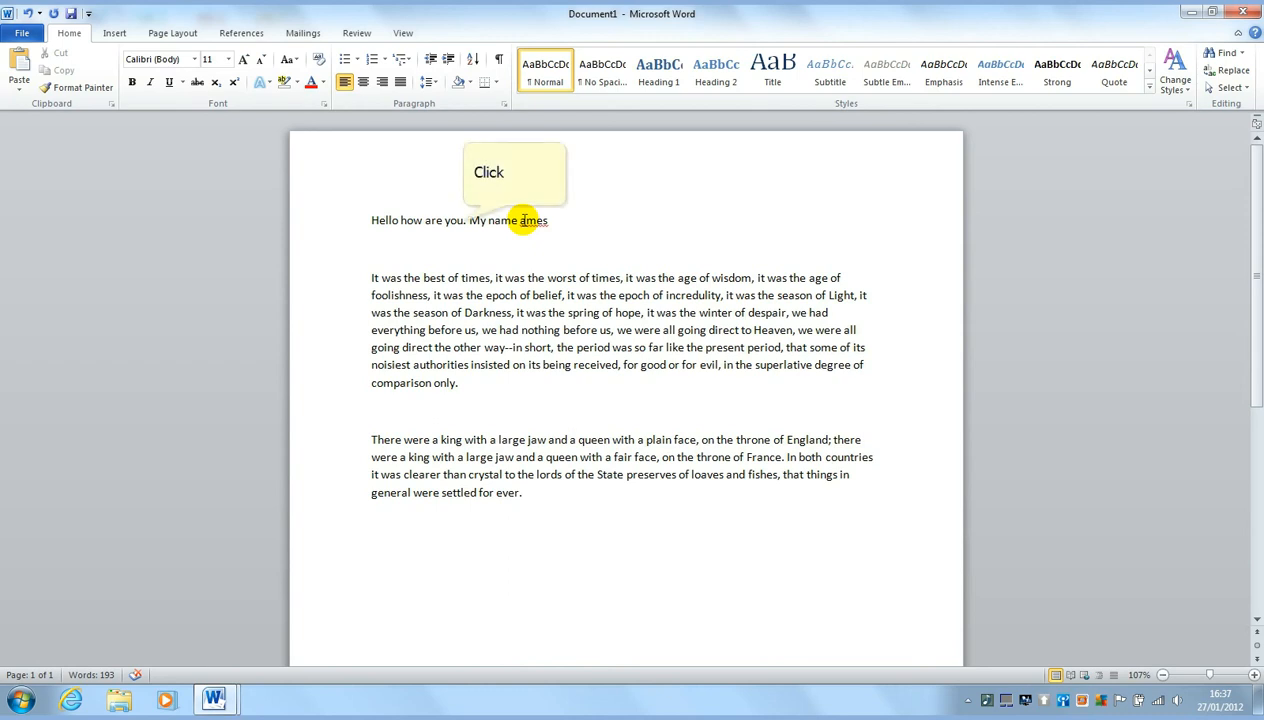
pyautogui.write('J')
pyautogui.click(456, 220)
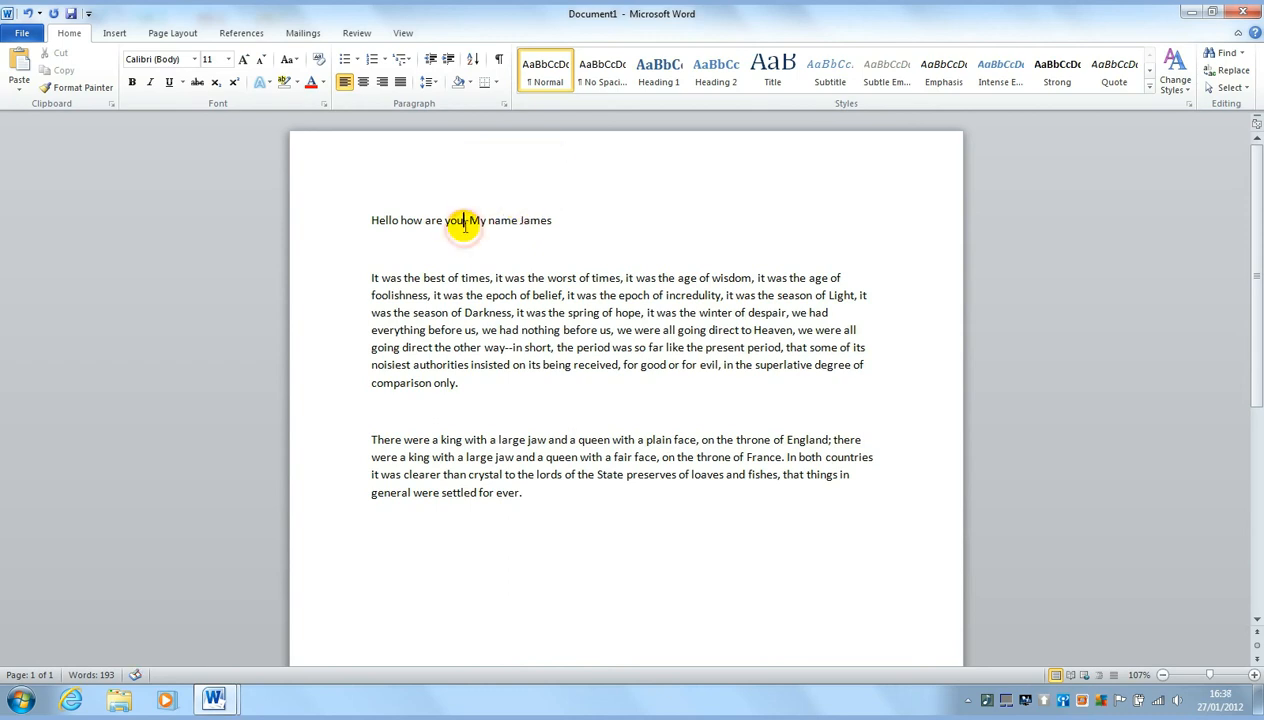
pyautogui.click(455, 221)
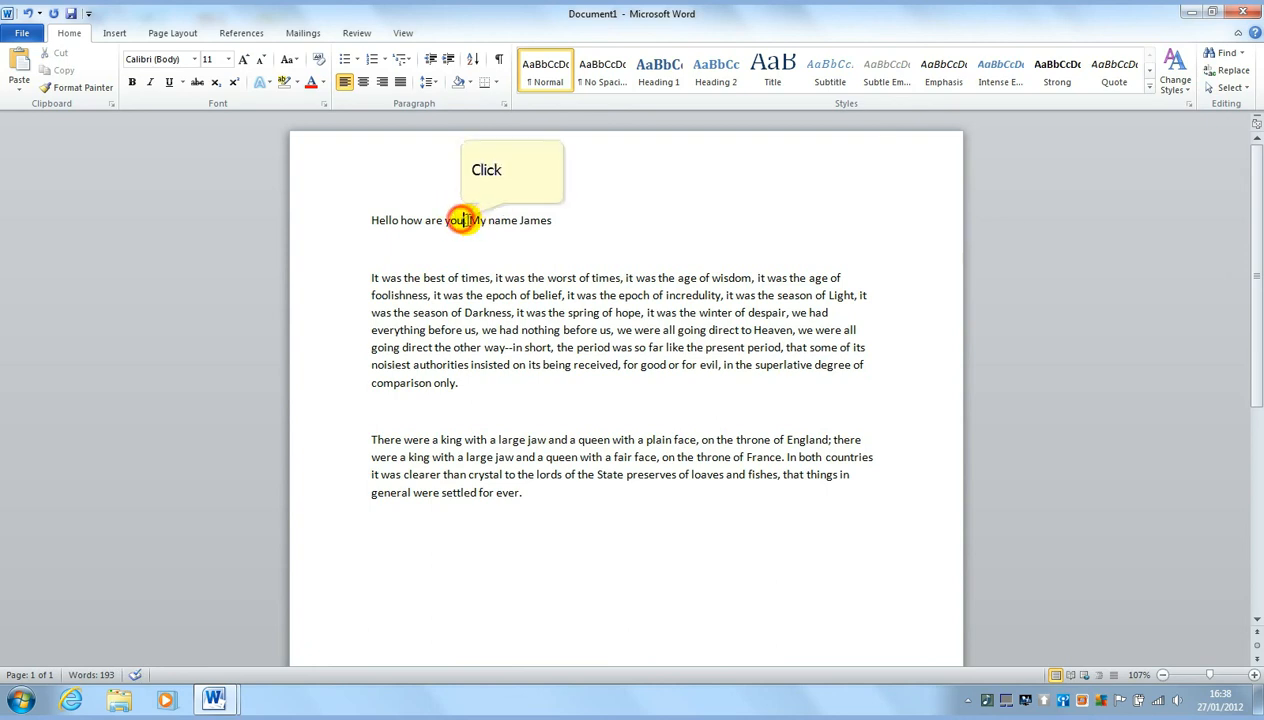
# Change 'you. My' to 'you, my' so the greeting reads as one sentence
pyautogui.click(472, 221)
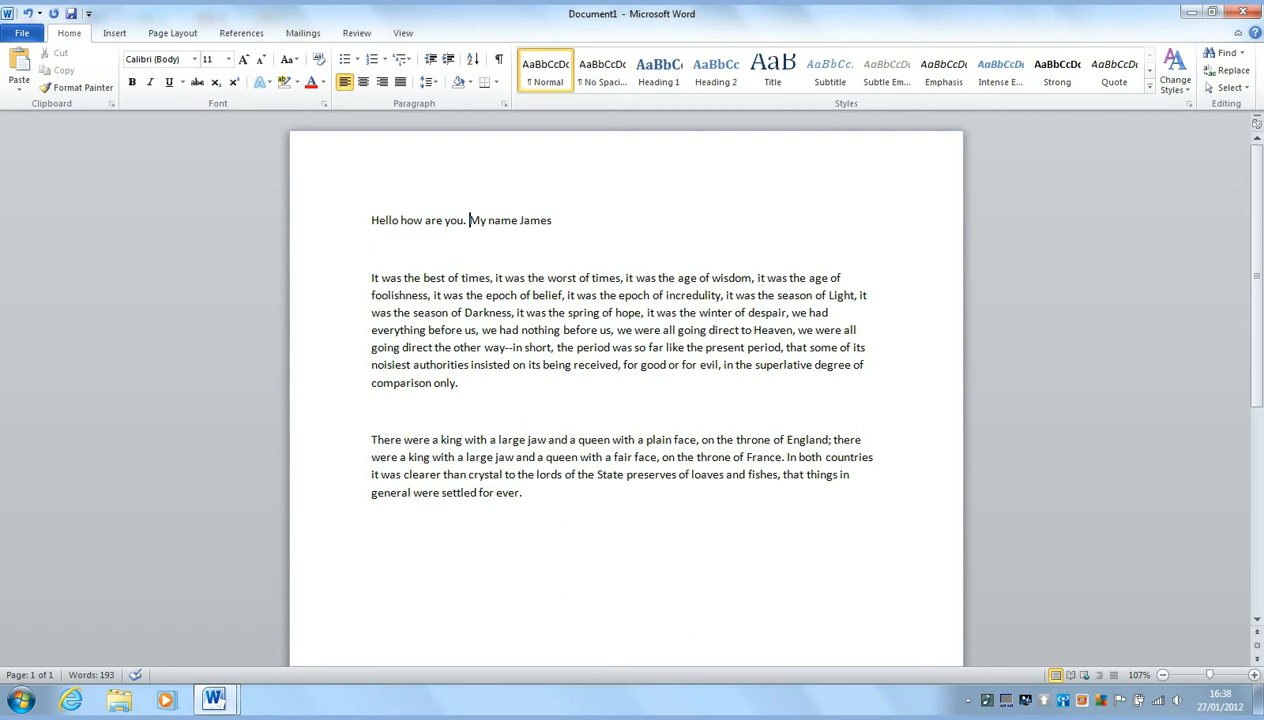
pyautogui.press('Left')
pyautogui.press('Left')
pyautogui.press('Left')
pyautogui.press('Left')
pyautogui.press('Left')
pyautogui.press('Right')
pyautogui.press('Right')
pyautogui.press('Right')
pyautogui.press('Right')
pyautogui.press('Right')
pyautogui.press('Right')
pyautogui.press('Down')
pyautogui.press('Down')
pyautogui.press('Down')
pyautogui.press('Down')
pyautogui.press('Down')
pyautogui.press('Up')
pyautogui.press('Up')
pyautogui.press('Up')
pyautogui.press('Up')
pyautogui.press('Up')
pyautogui.press('BackSpace')
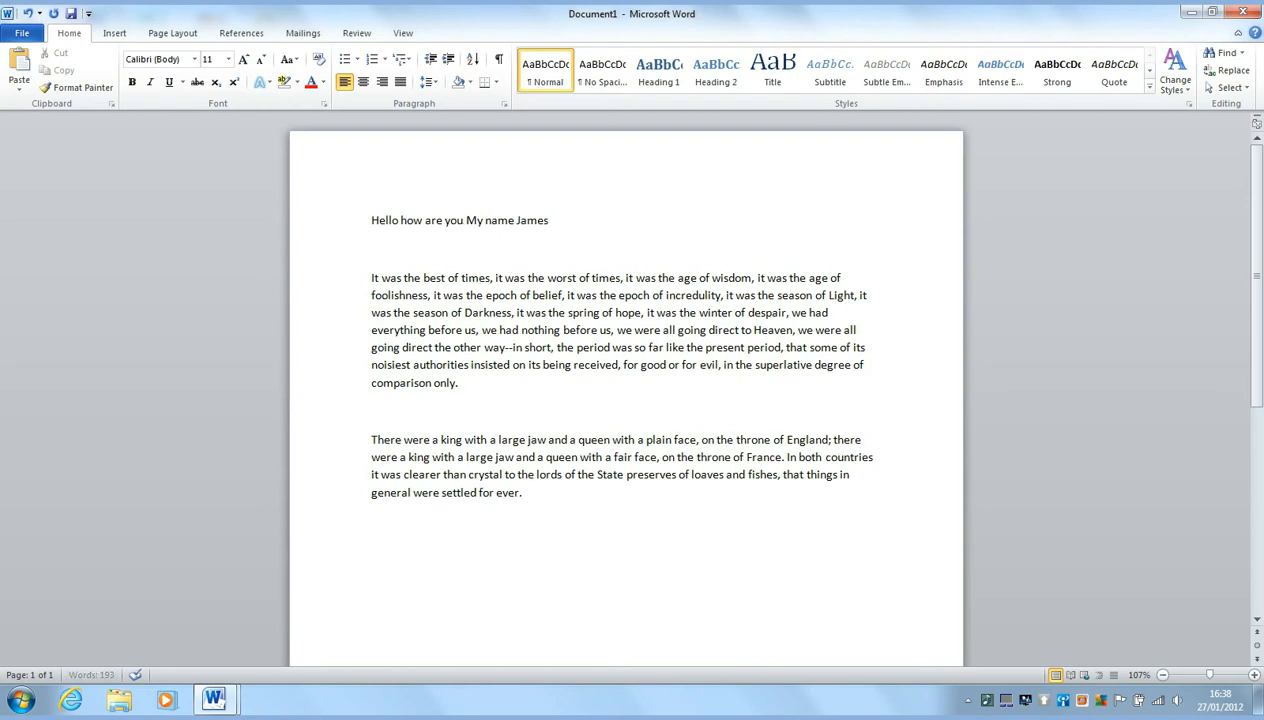
pyautogui.write(',')
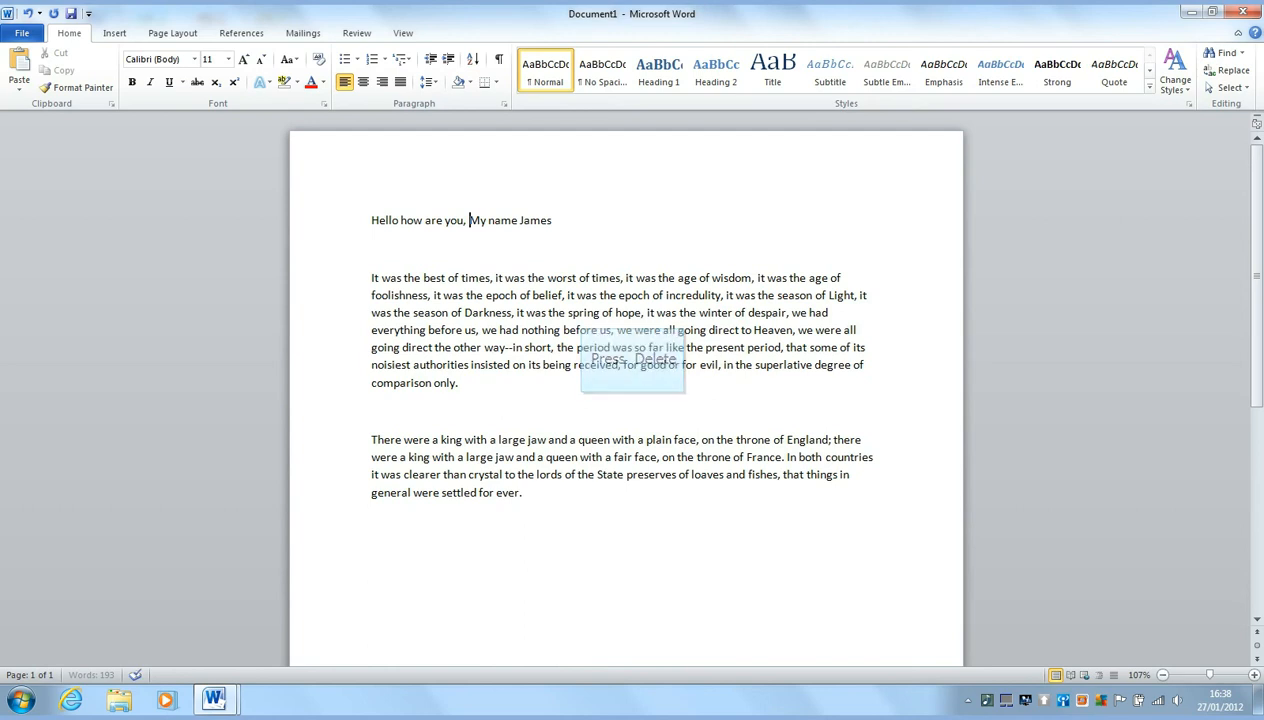
pyautogui.press('Delete')
pyautogui.write('m')
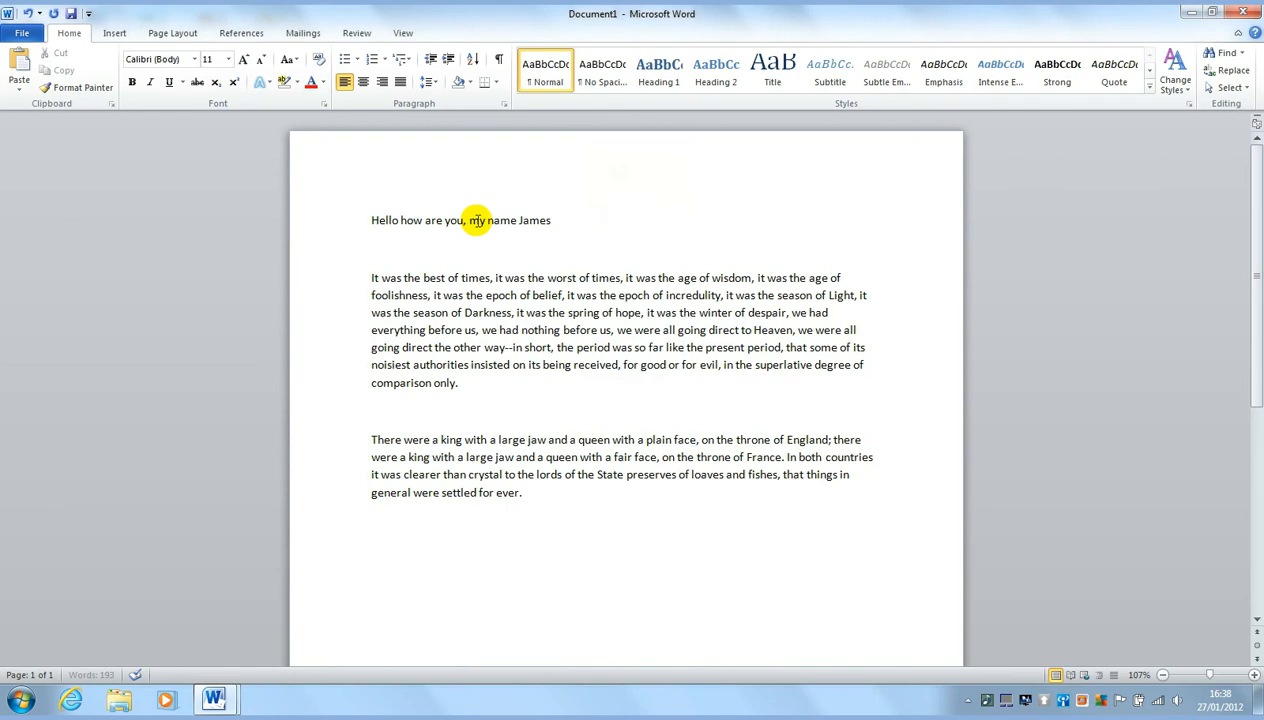
pyautogui.click(590, 220)
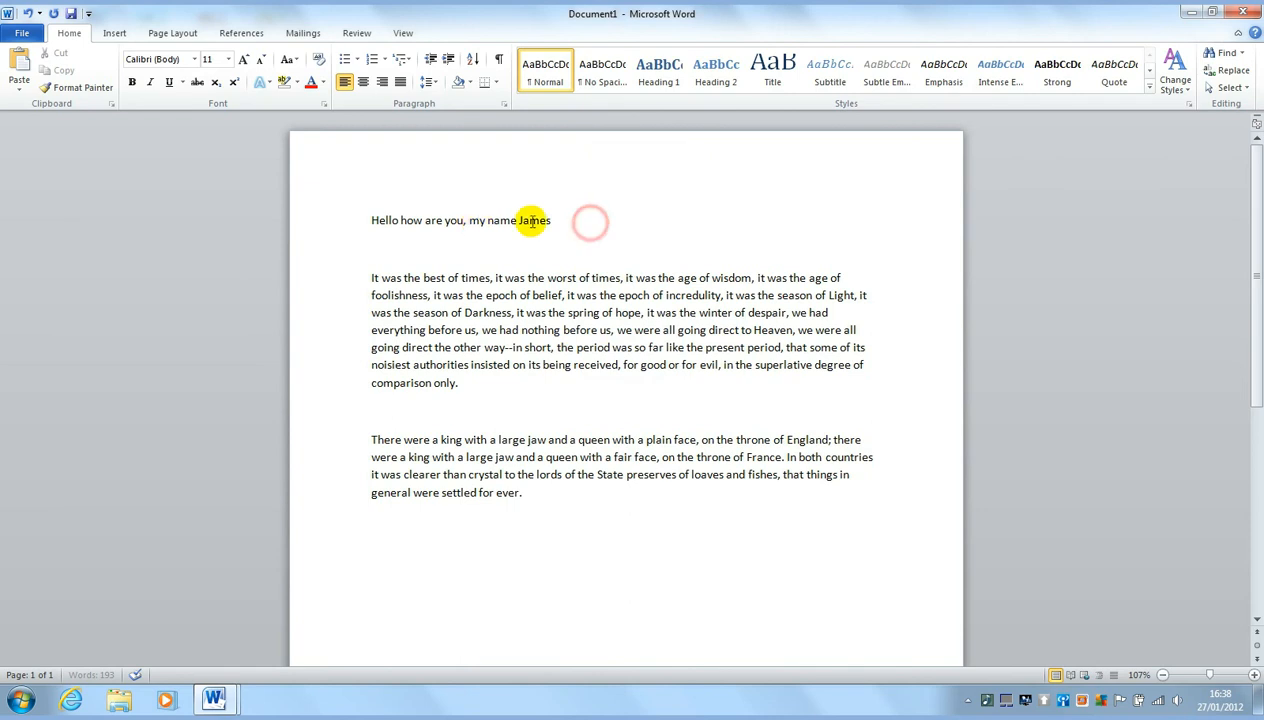
# Select the entire 'Hello how are you, my name …' greeting line
pyautogui.click(592, 221)
pyautogui.tripleClick(598, 221)
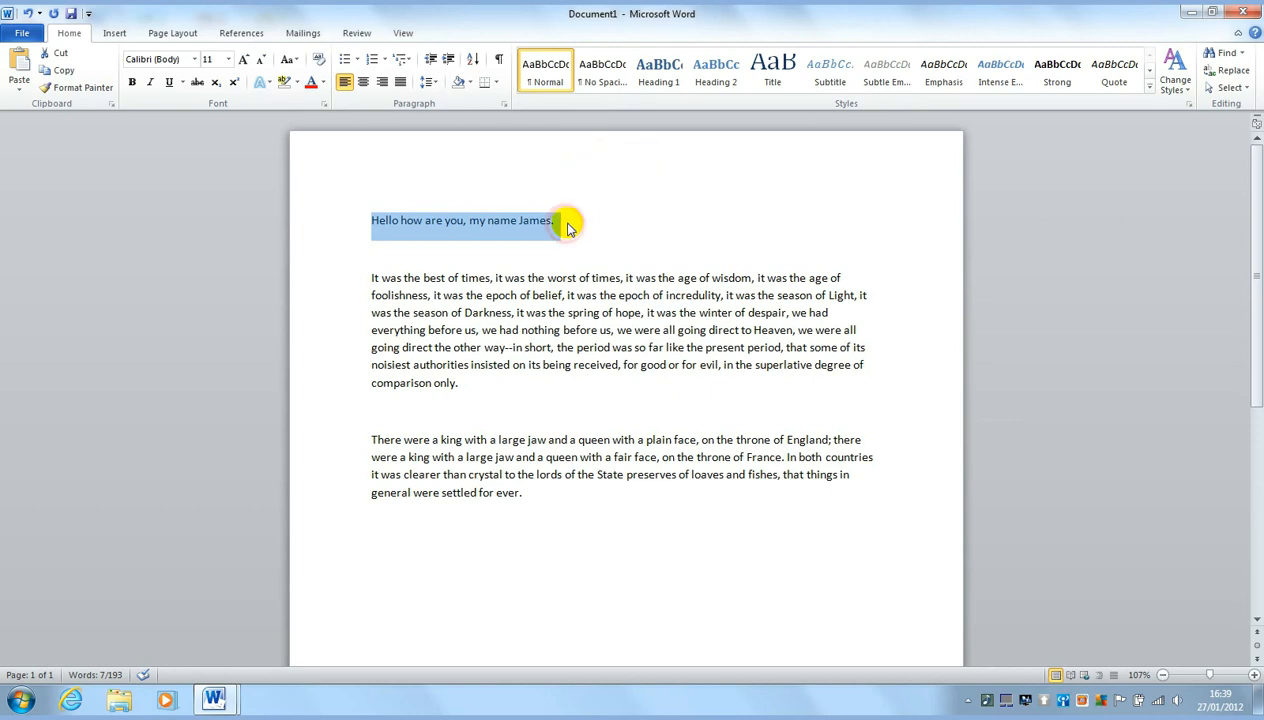
pyautogui.click(566, 222)
pyautogui.tripleClick(554, 218)
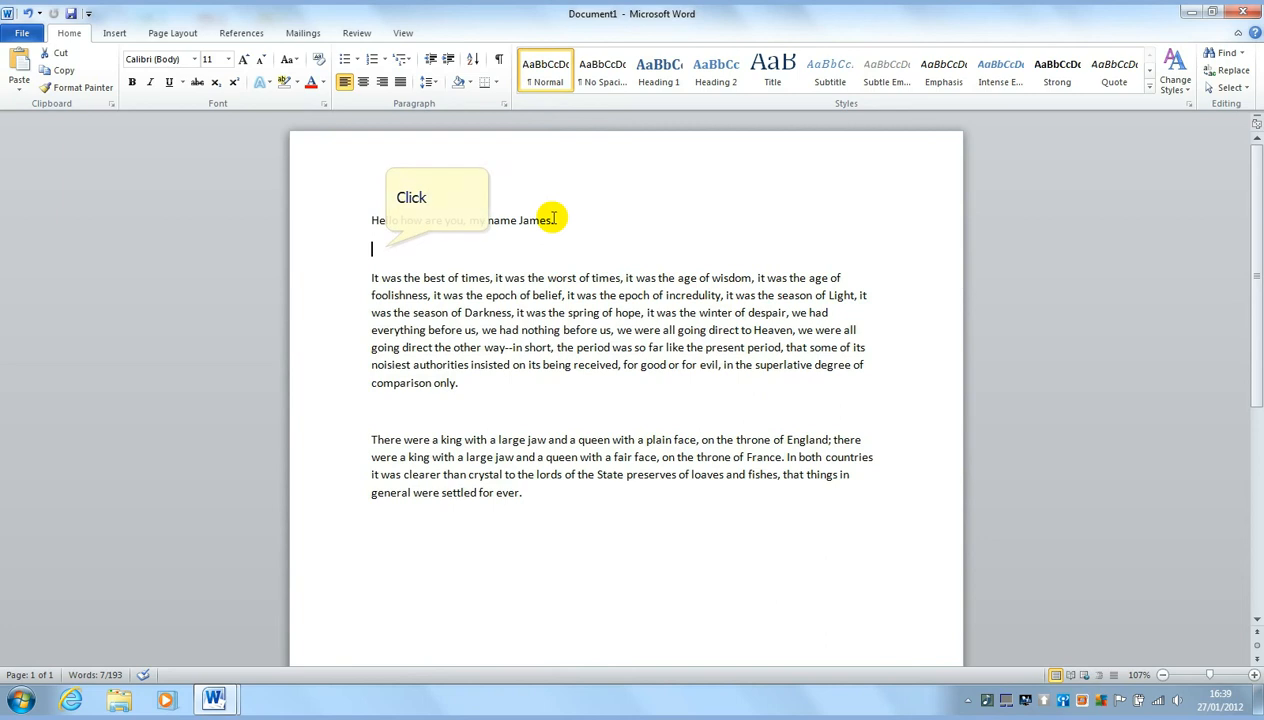
pyautogui.click(380, 247)
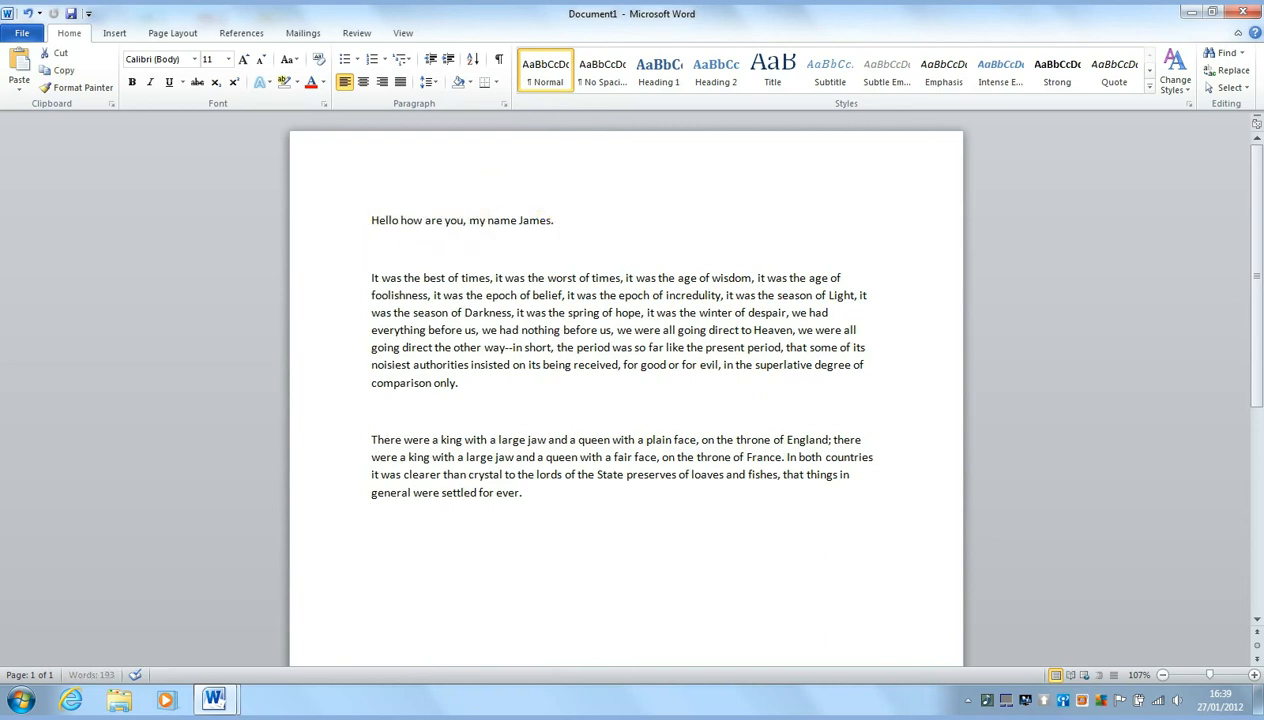
pyautogui.click(377, 248)
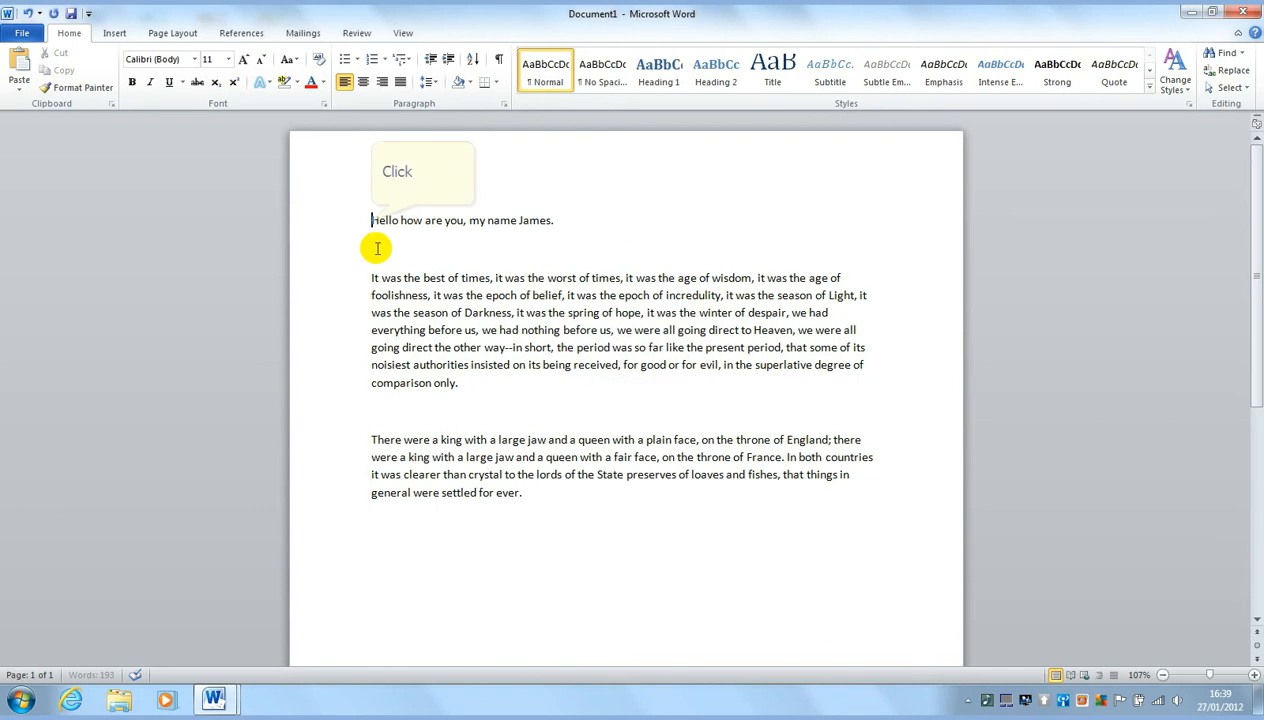
pyautogui.click(367, 218)
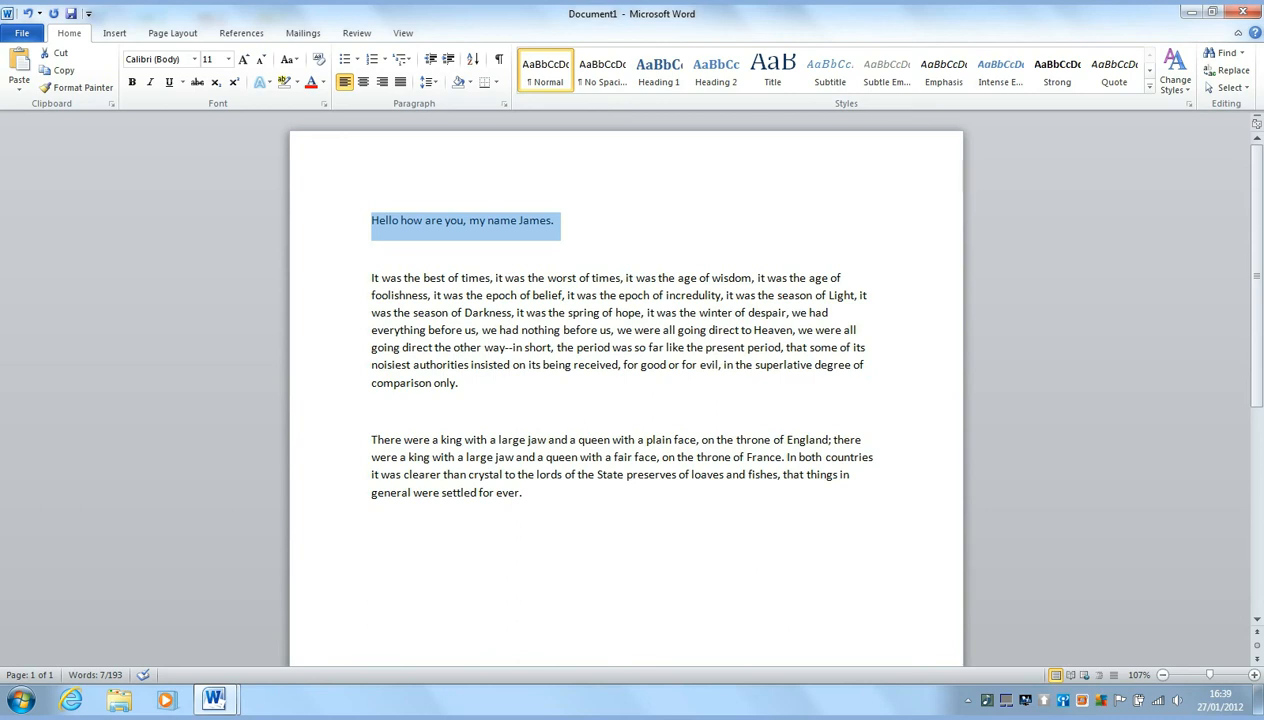
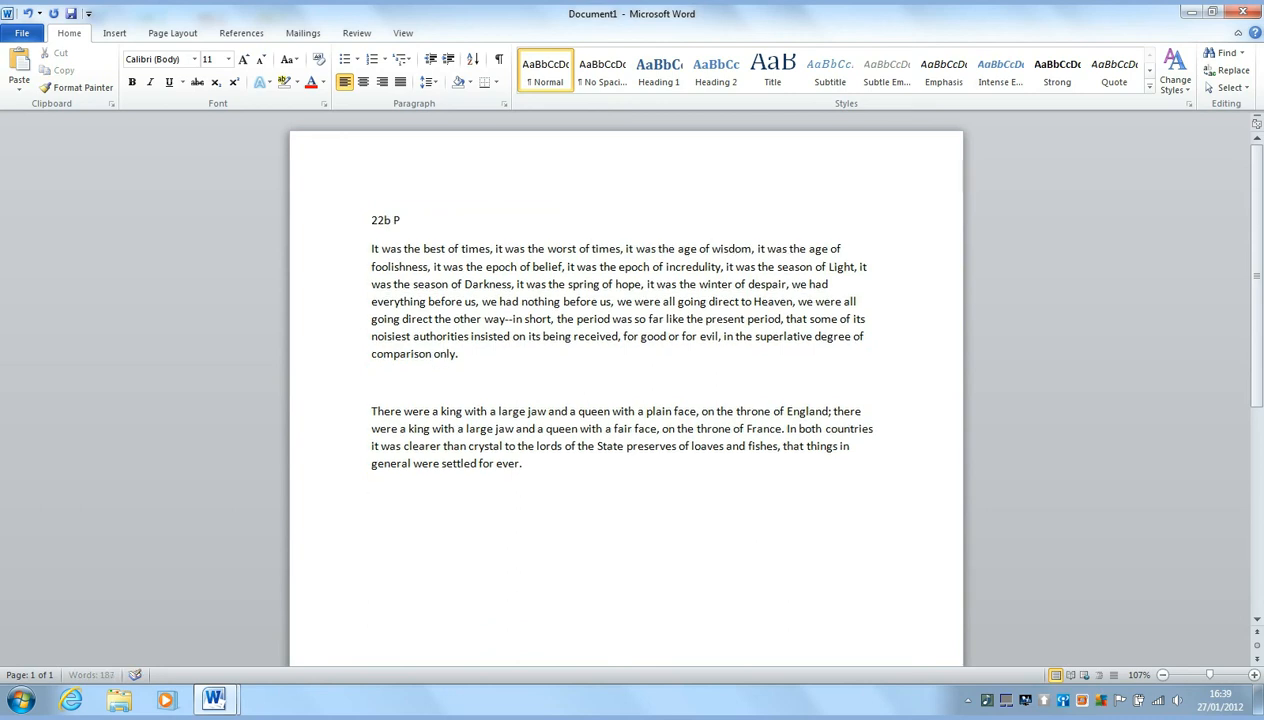
# Type the street, the town and the postcode on three separate lines over the selected greeting
pyautogui.press('Return')
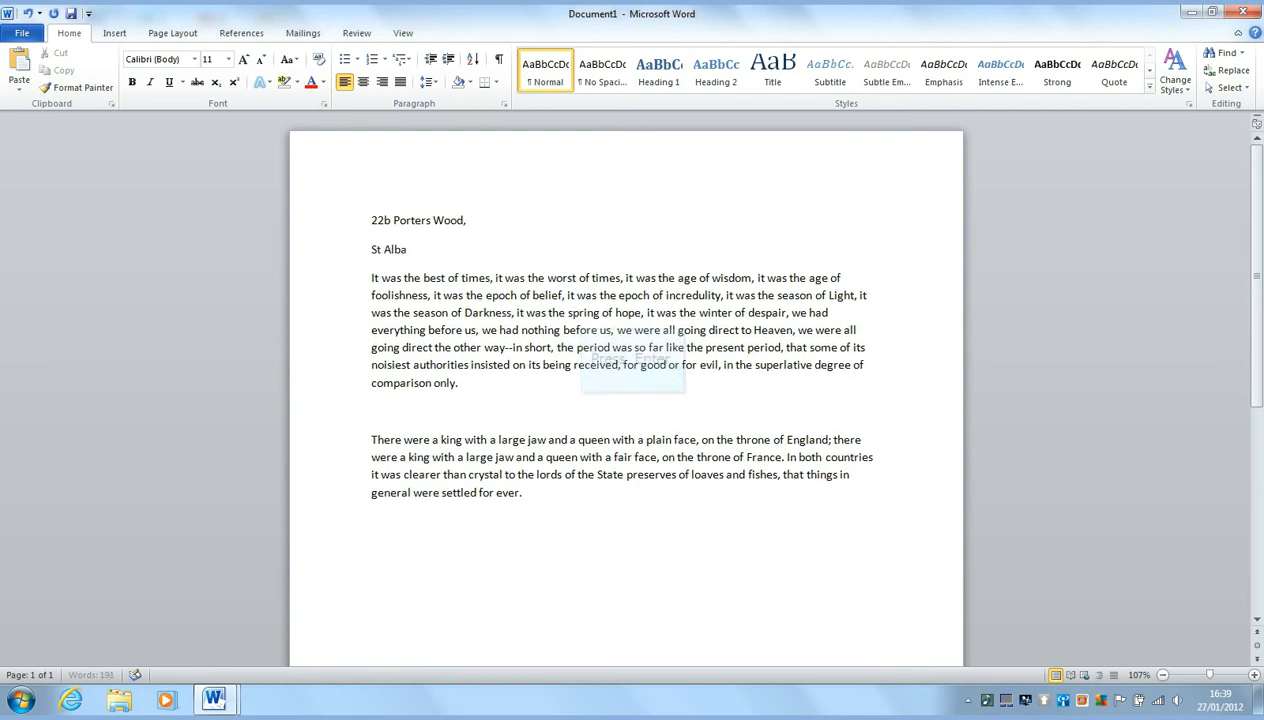
pyautogui.press('Return')
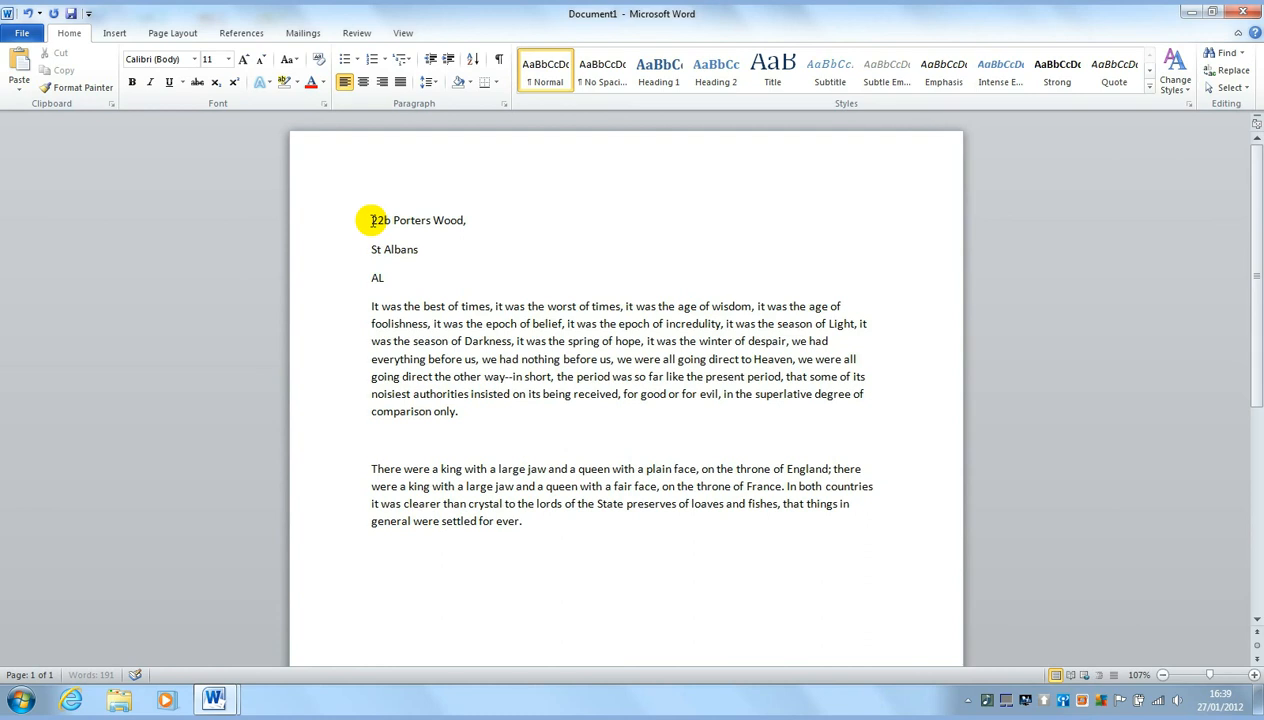
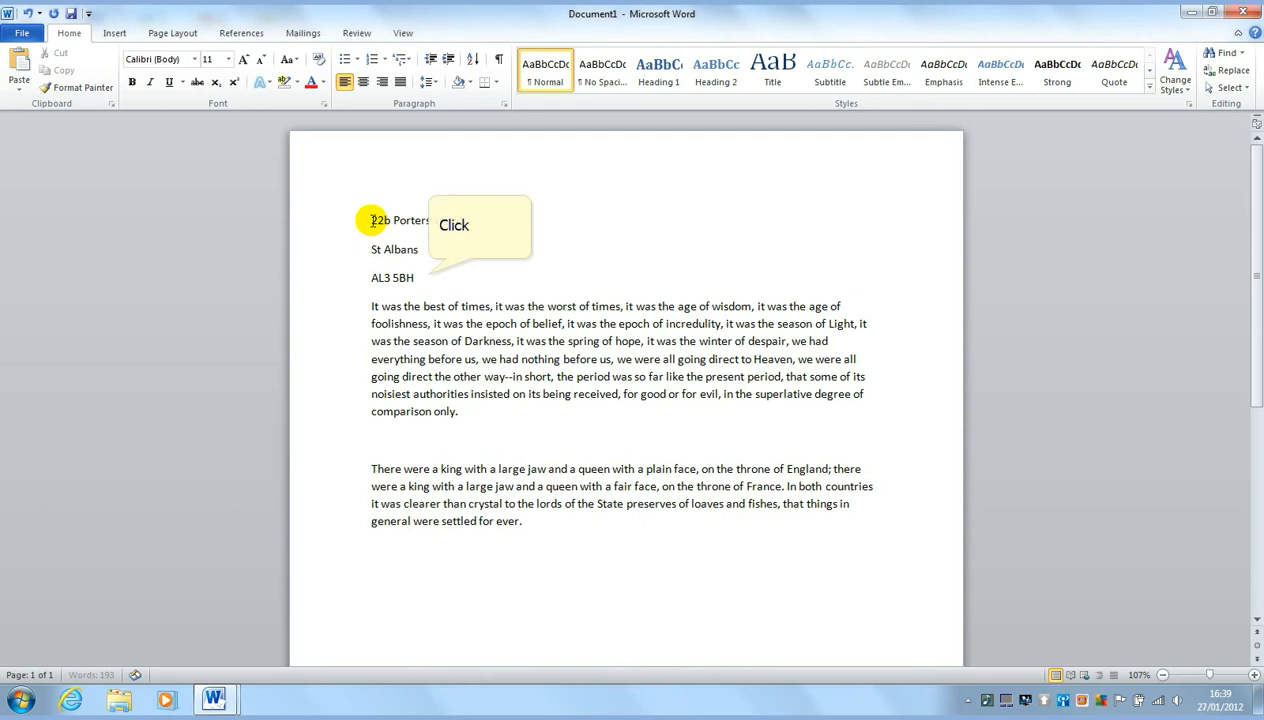
# Right-align all three address lines and add an empty line after the postcode
pyautogui.moveTo(371, 220); pyautogui.dragTo(432, 280)
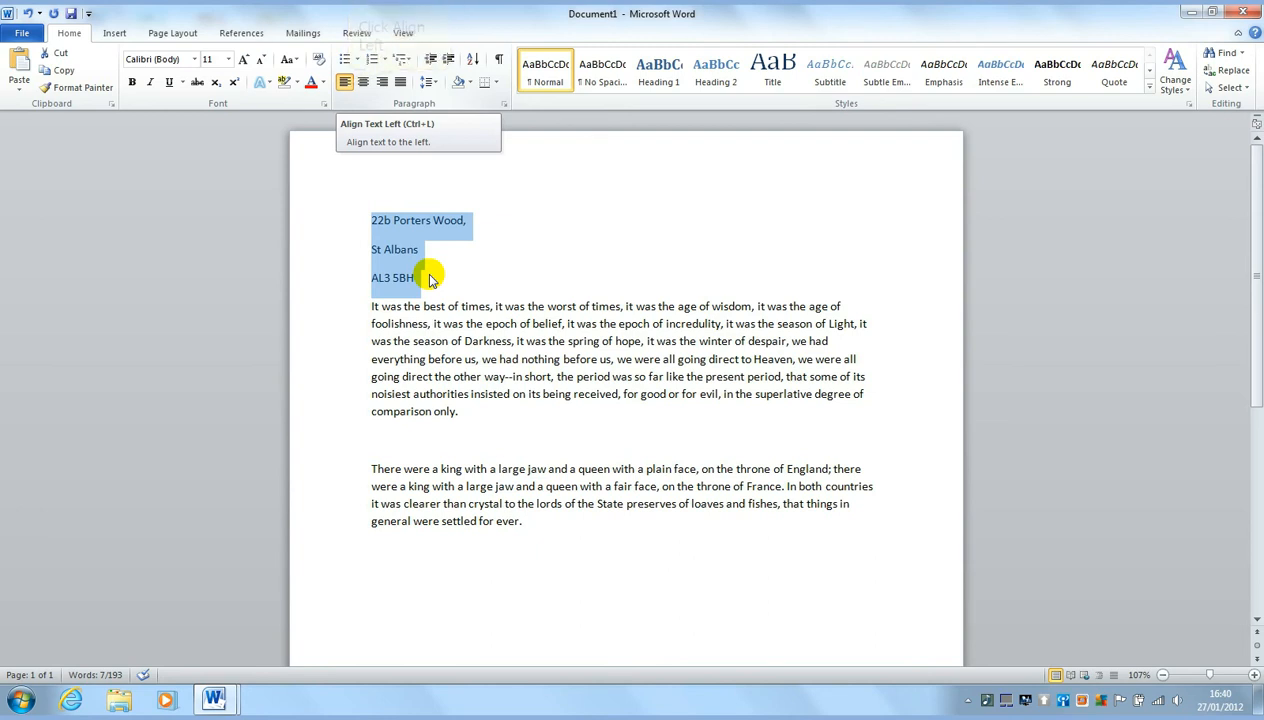
pyautogui.click(364, 84)
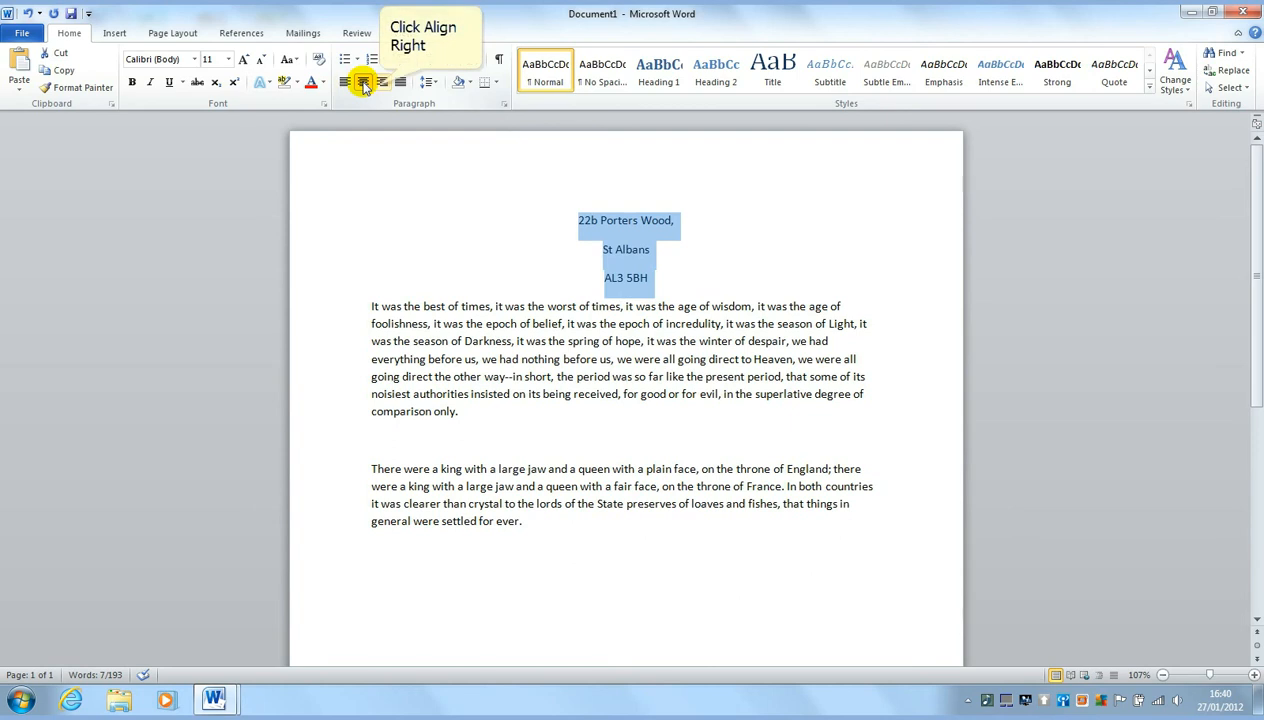
pyautogui.click(381, 84)
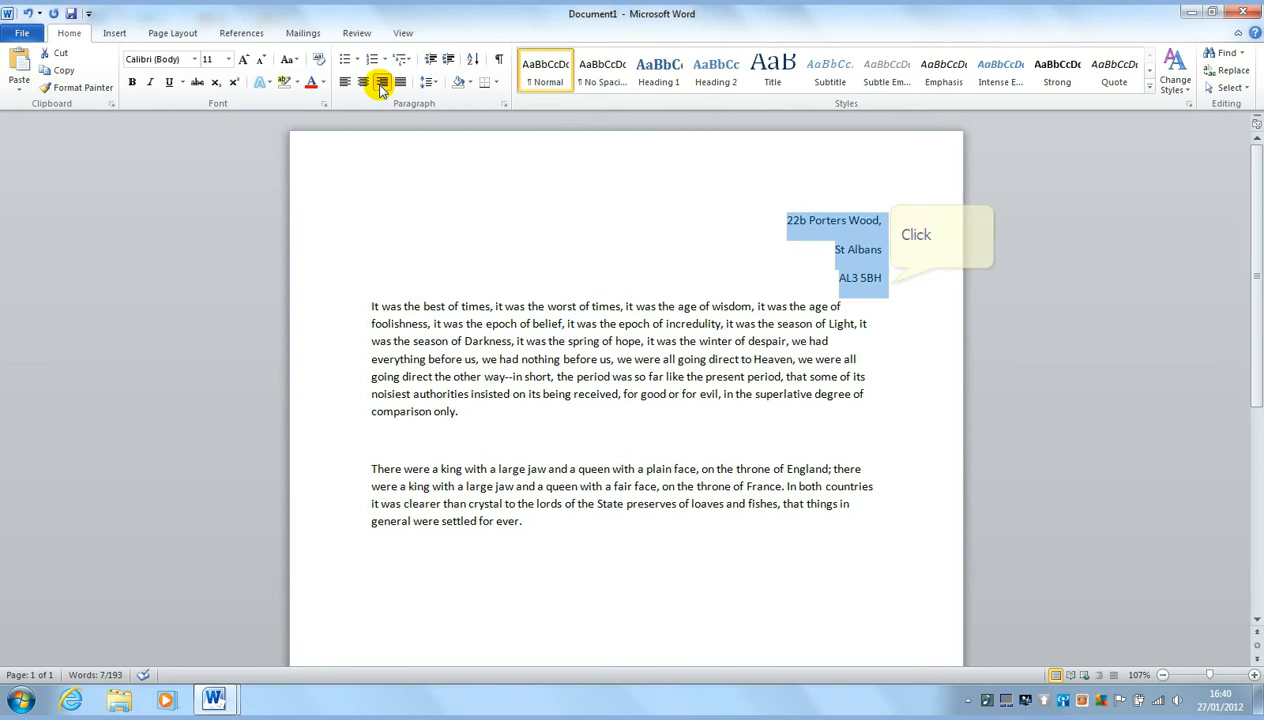
pyautogui.click(885, 278)
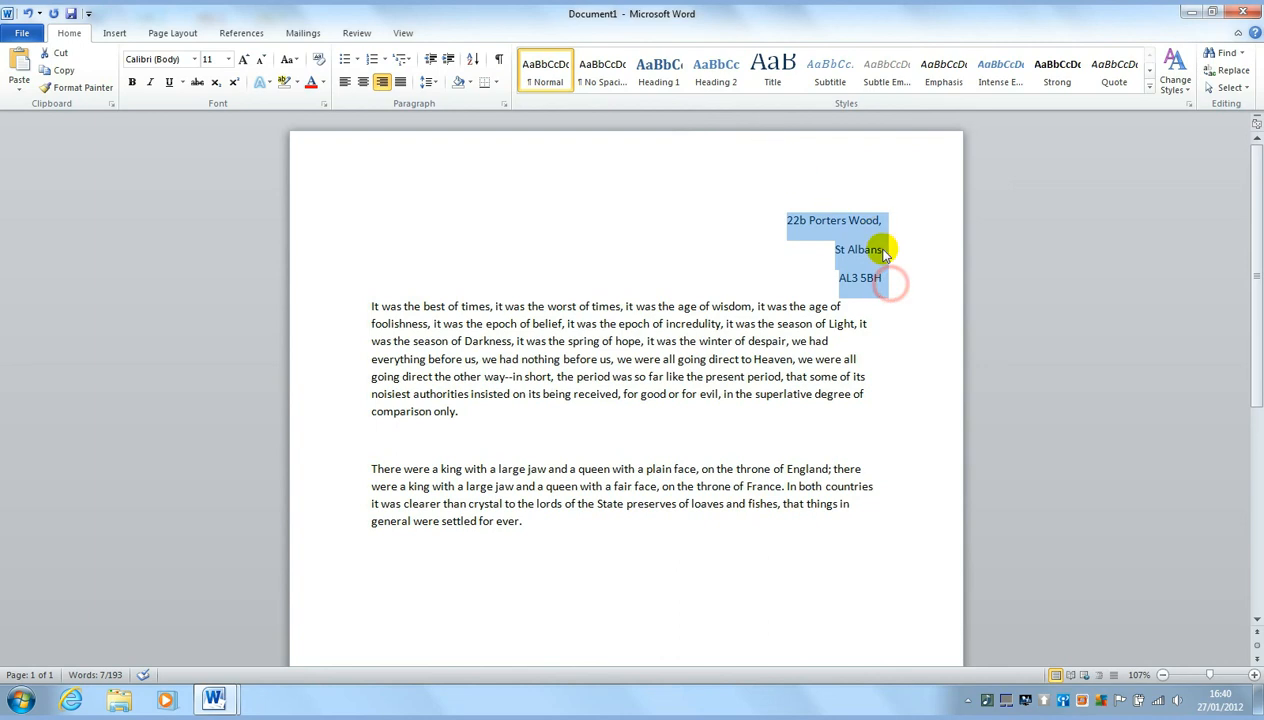
pyautogui.press('Return')
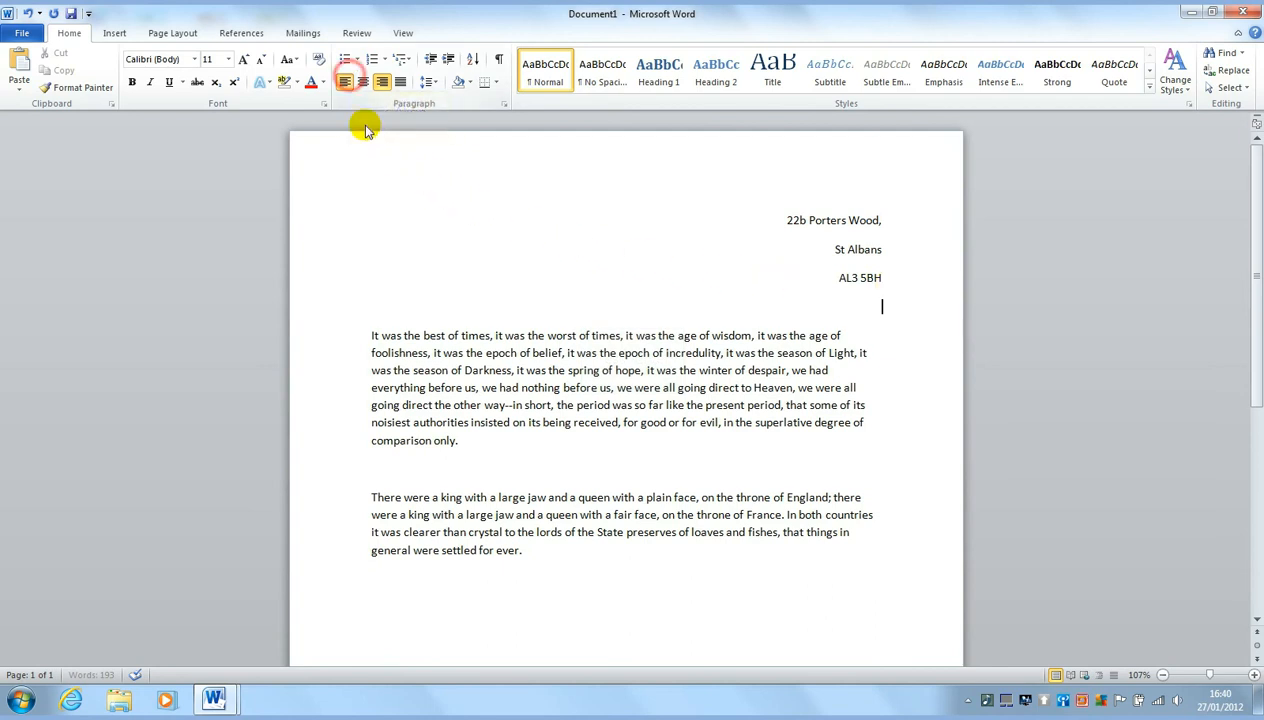
# Type a left-aligned 'Dear' salutation with the recipient's name and select it
pyautogui.click(345, 81)
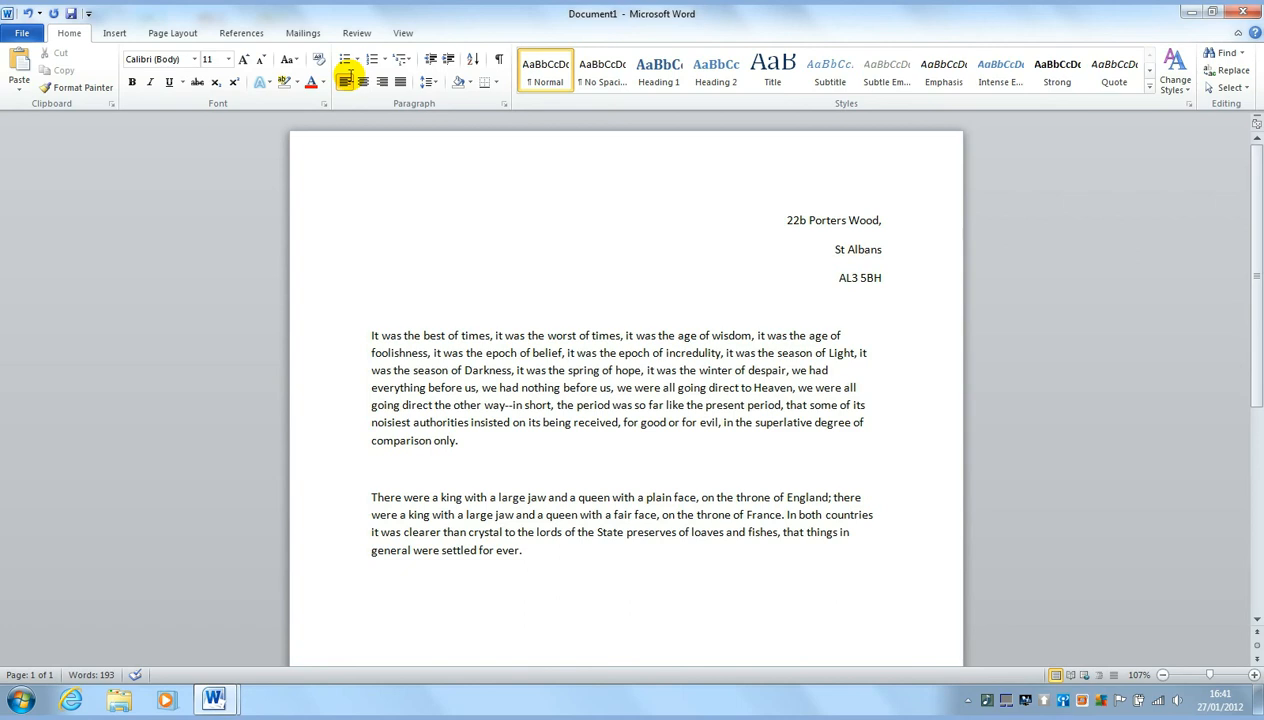
pyautogui.write('Dear')
pyautogui.write(' Jon')
pyautogui.write('hn')
pyautogui.write(',')
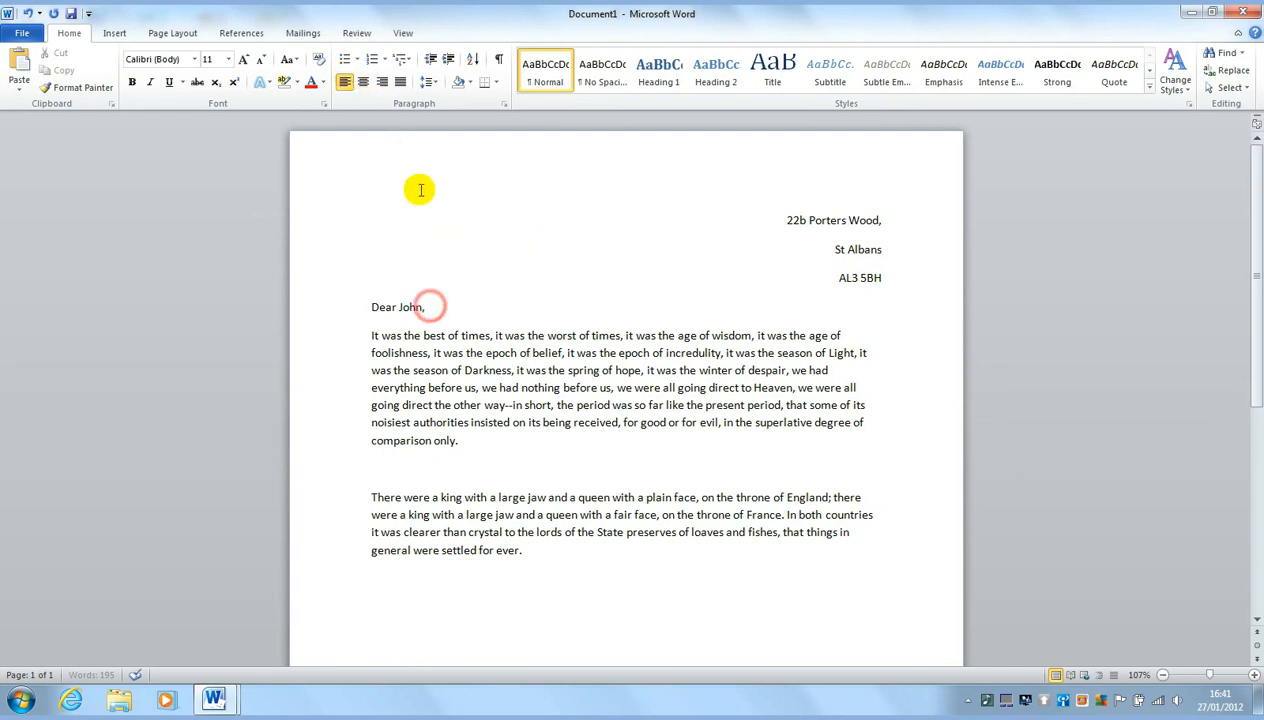
pyautogui.tripleClick(431, 307)
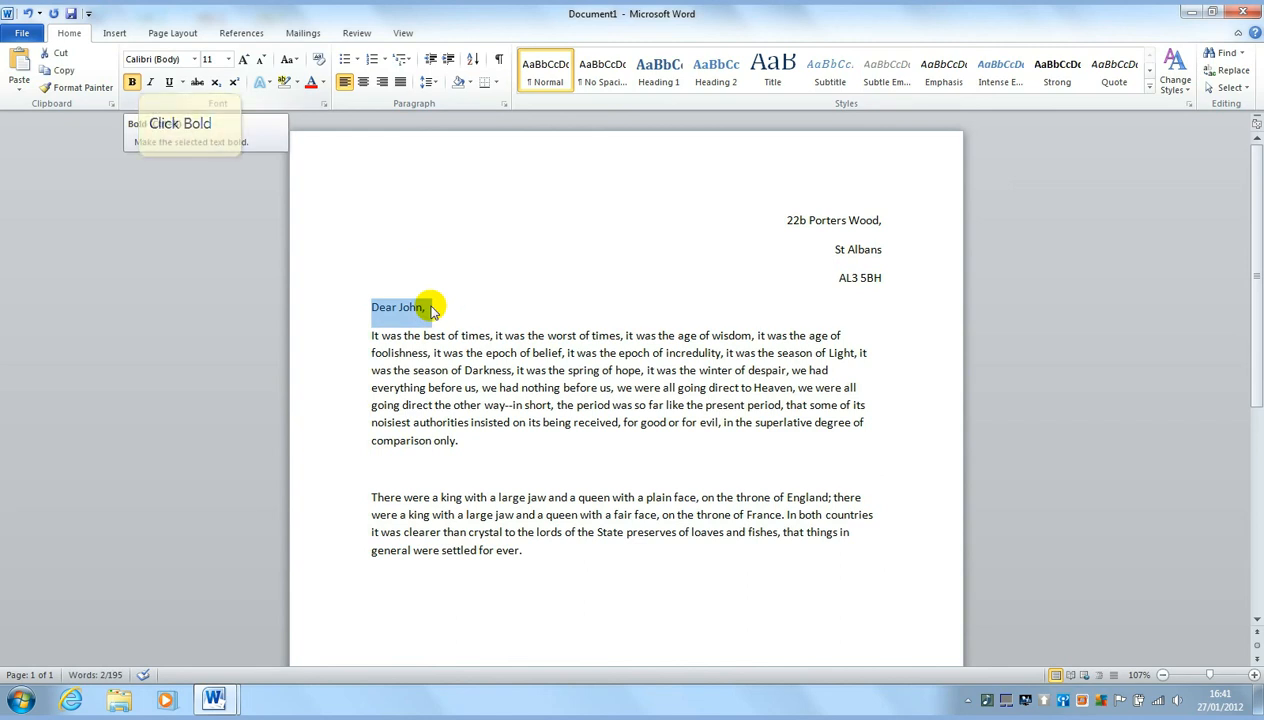
# Try bold, italic and underline on the salutation, then return it to plain text
pyautogui.click(136, 82)
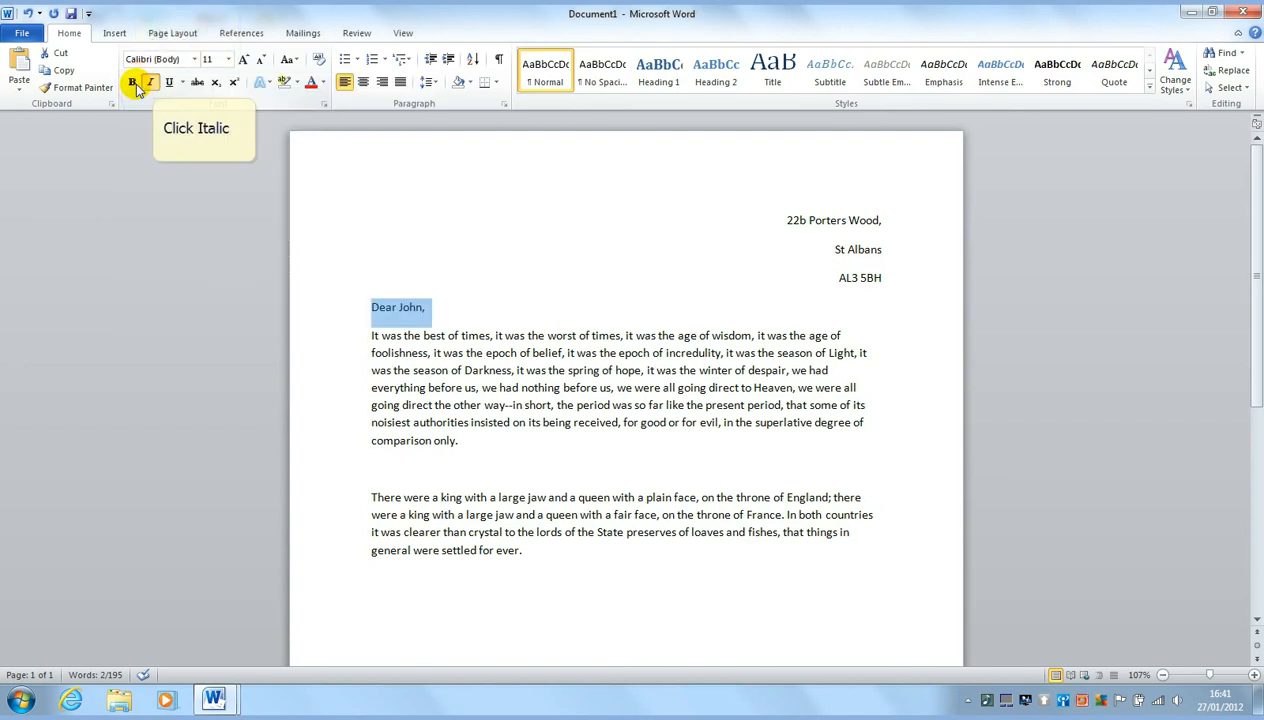
pyautogui.click(151, 83)
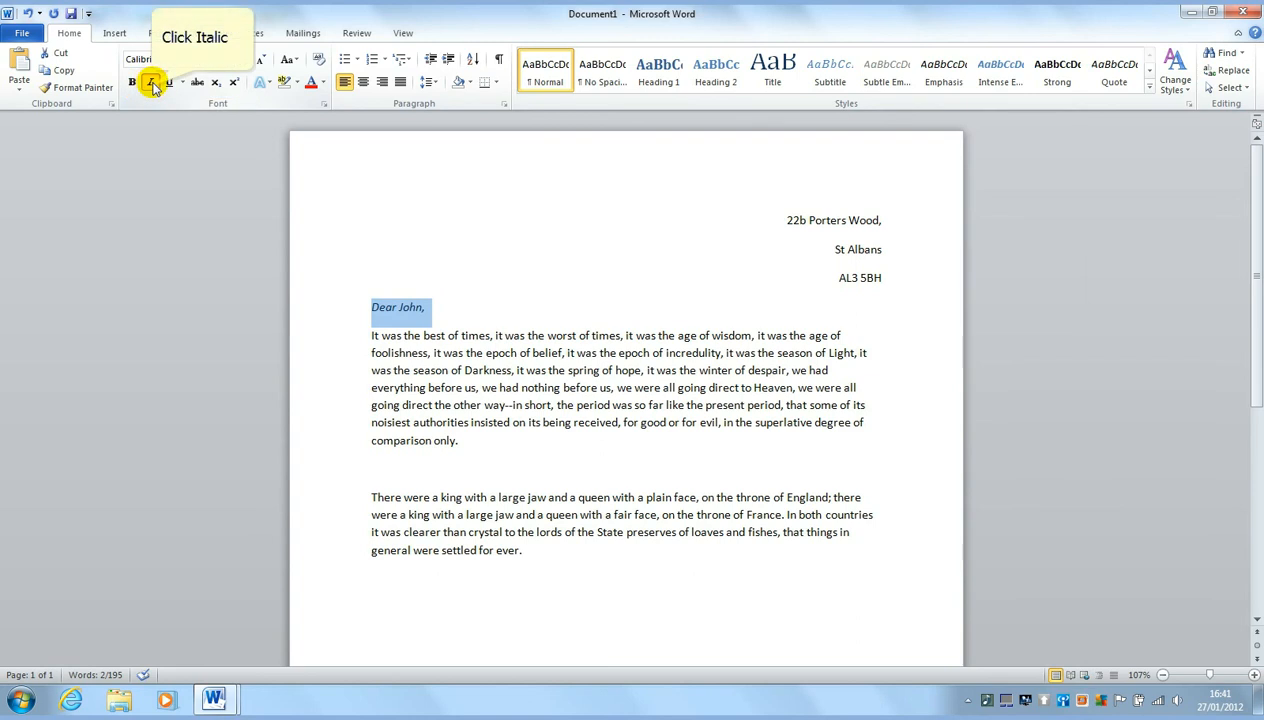
pyautogui.click(166, 84)
pyautogui.click(168, 88)
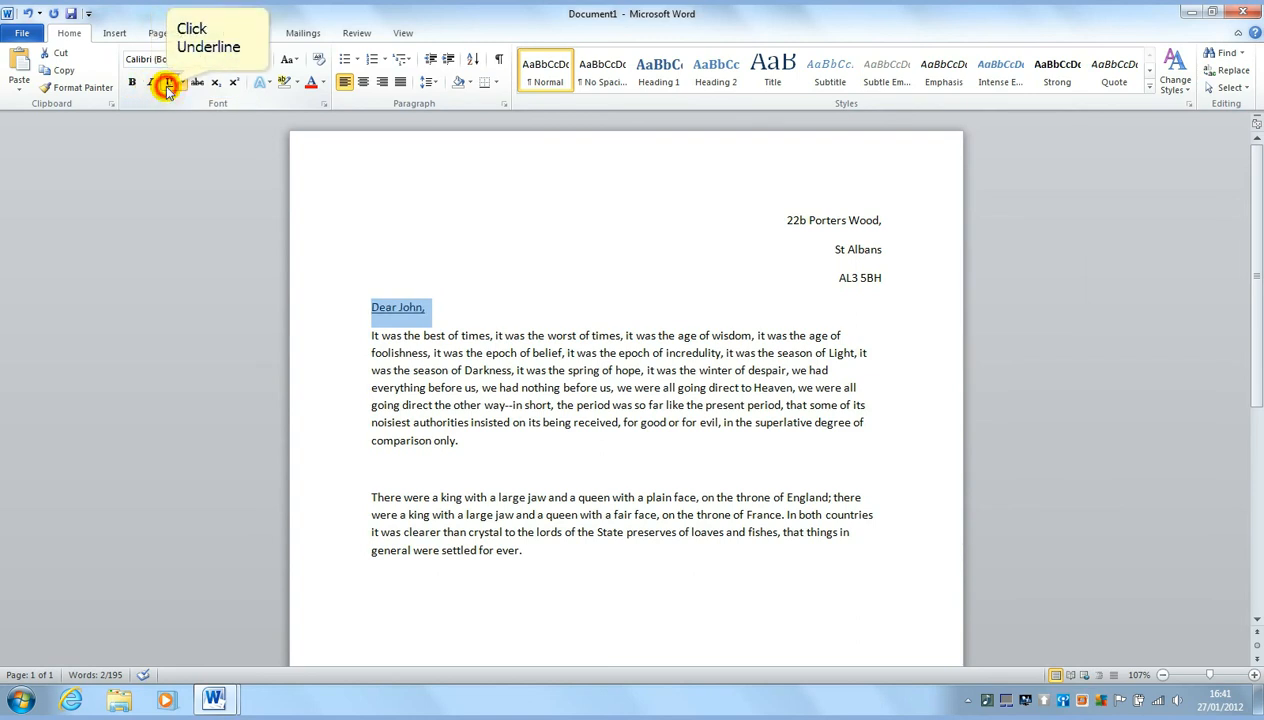
pyautogui.click(168, 87)
pyautogui.click(168, 86)
pyautogui.click(131, 83)
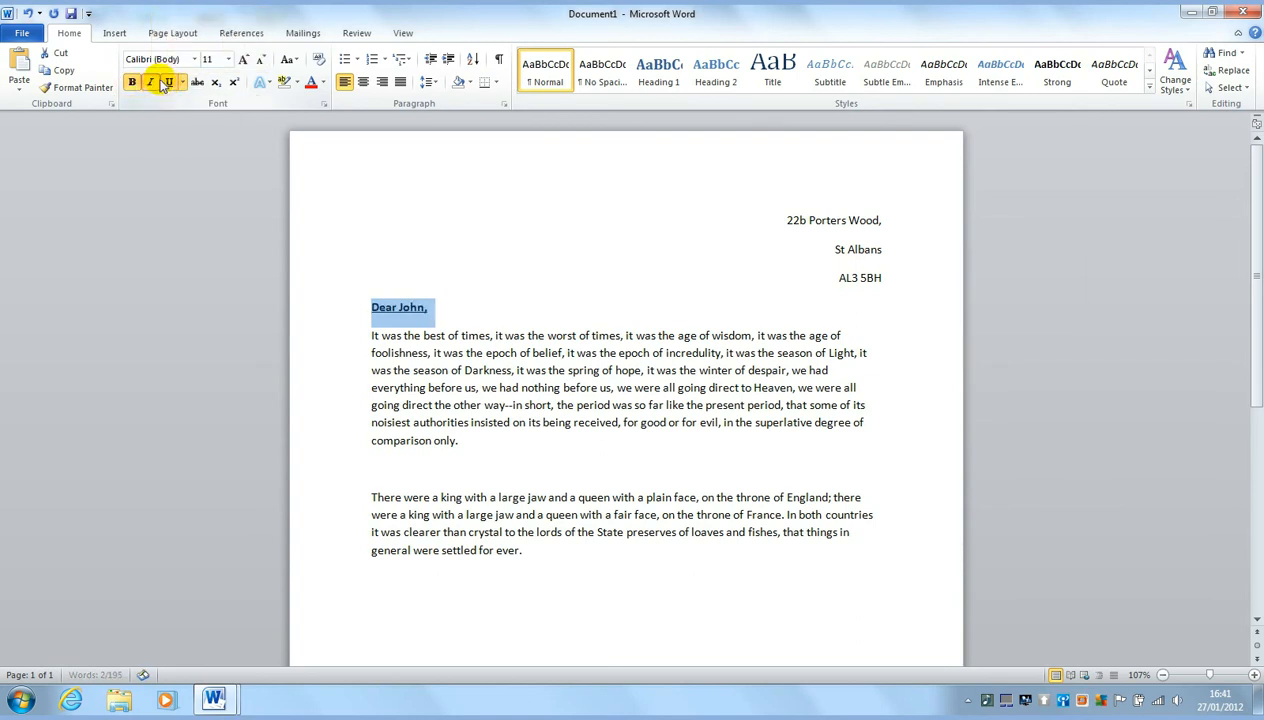
pyautogui.click(155, 85)
pyautogui.click(132, 84)
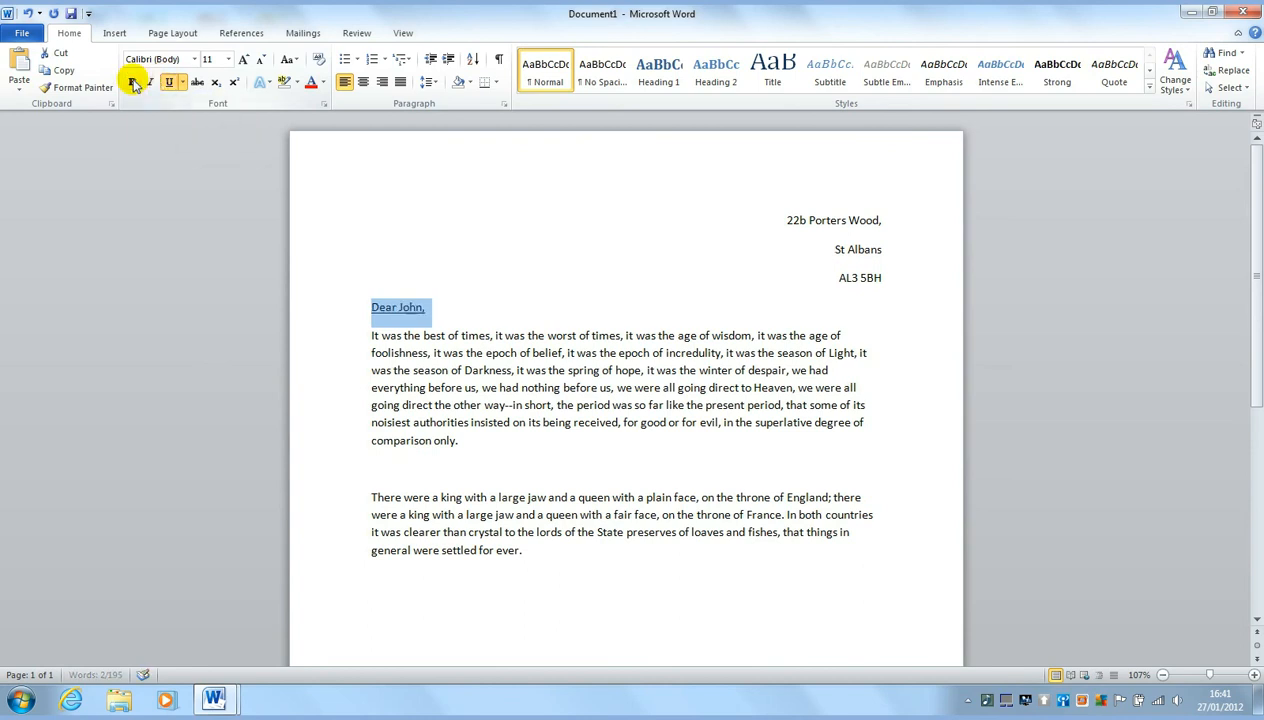
pyautogui.click(168, 86)
# Bring up the Font Size list for the salutation
pyautogui.click(228, 59)
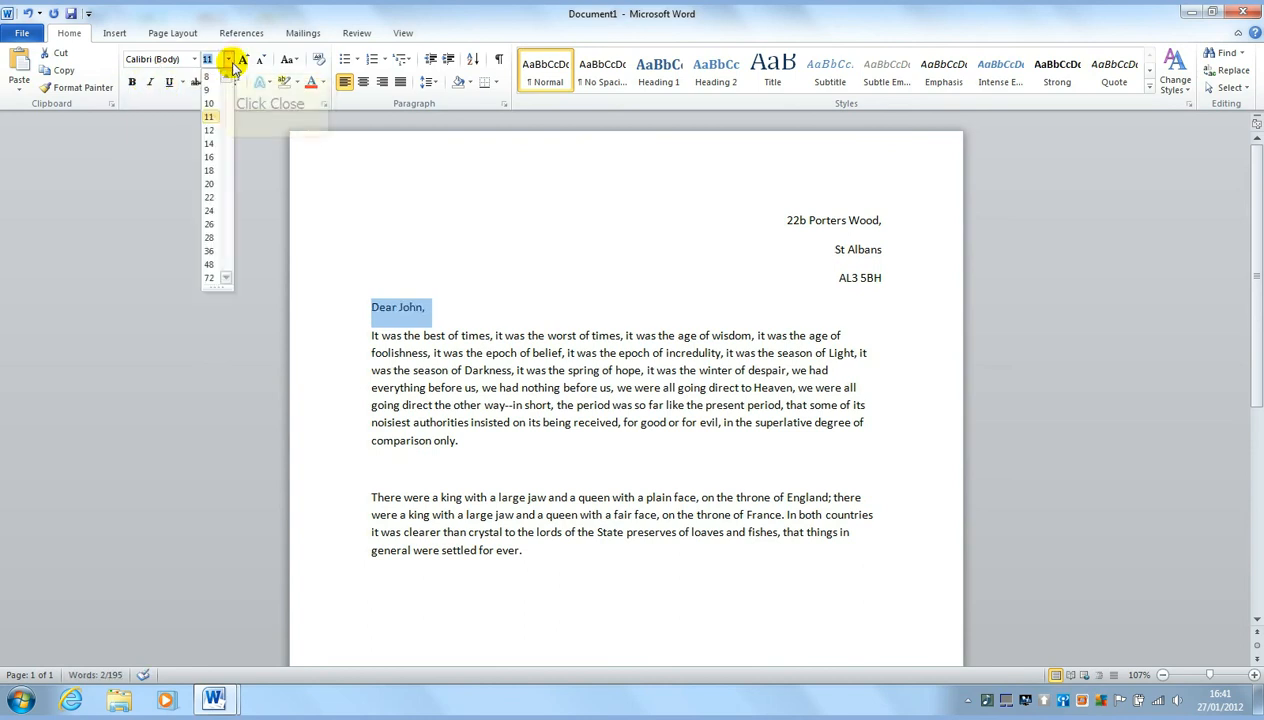
pyautogui.click(229, 62)
pyautogui.click(229, 62)
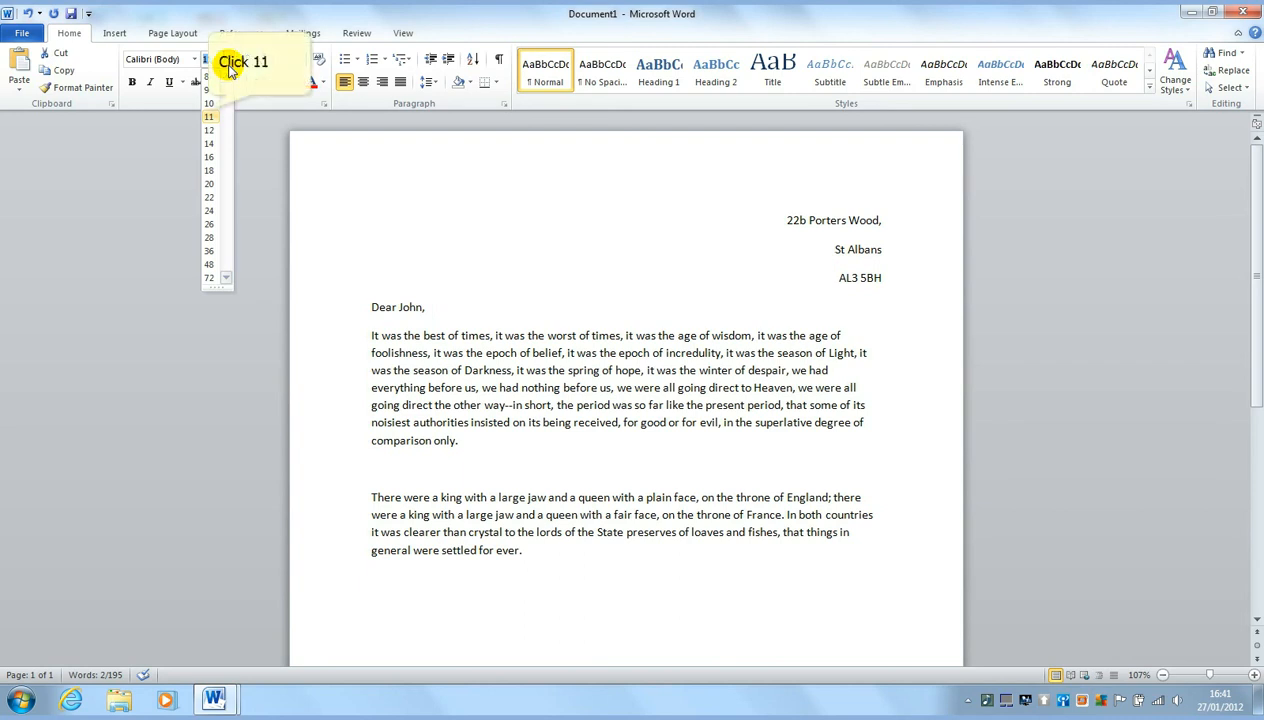
# Set the salutation to size 11 in the Harlow Solid Italic font
pyautogui.click(209, 116)
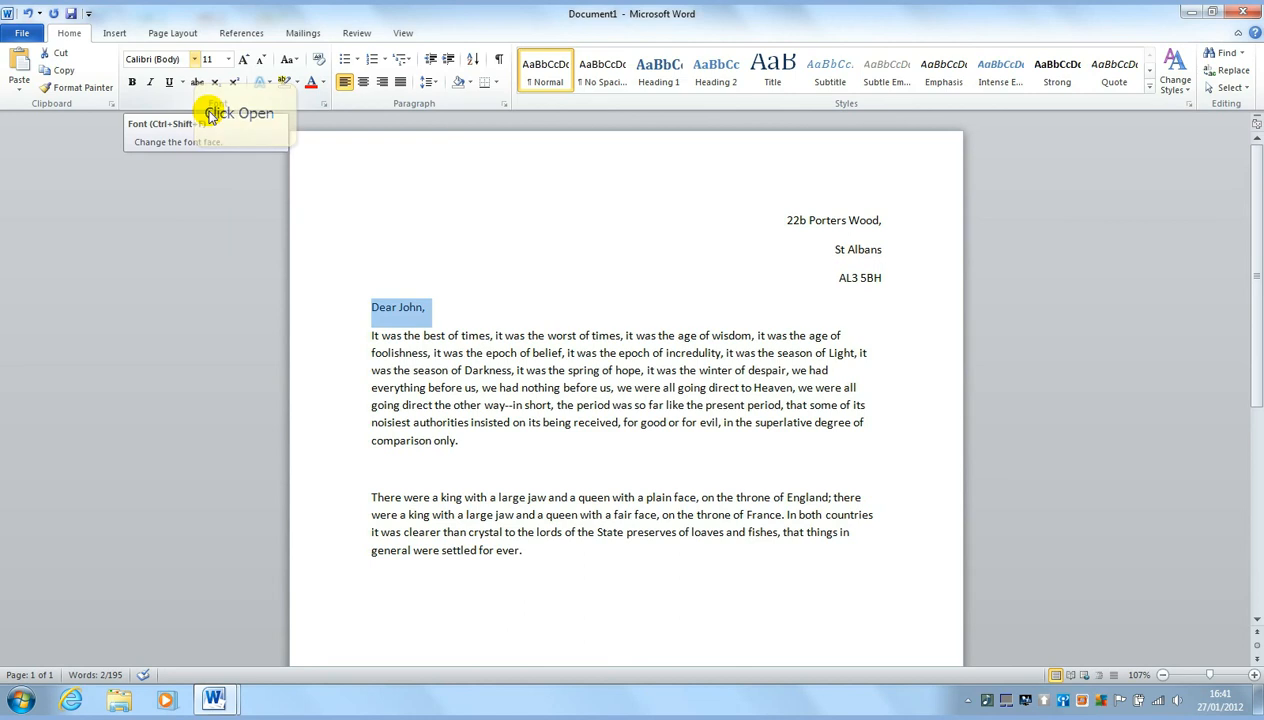
pyautogui.click(195, 60)
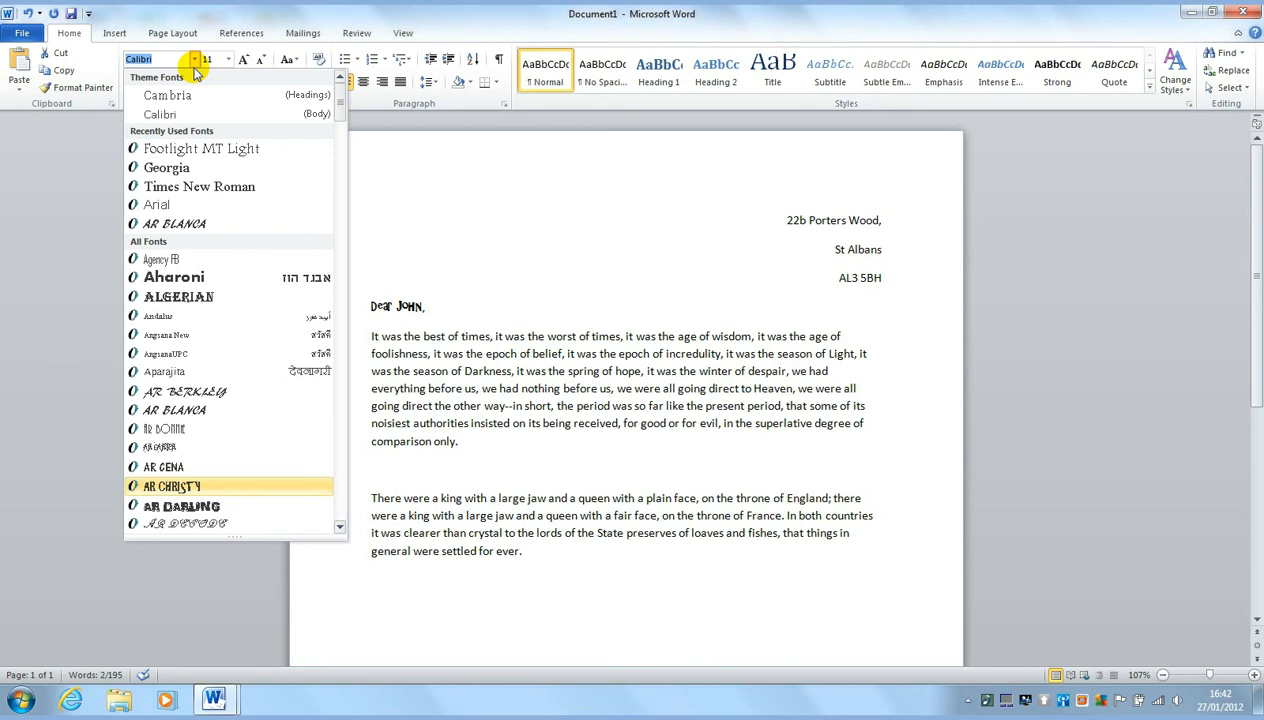
pyautogui.press('pagedown')
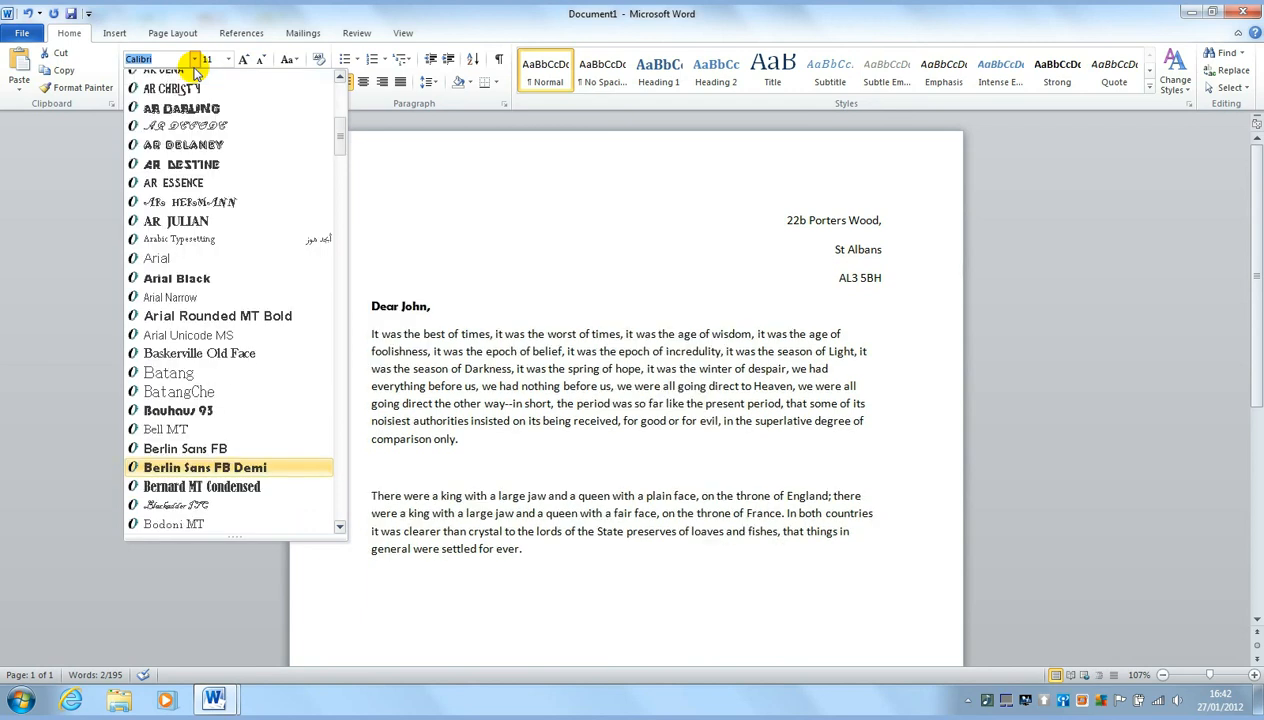
pyautogui.press('pagedown')
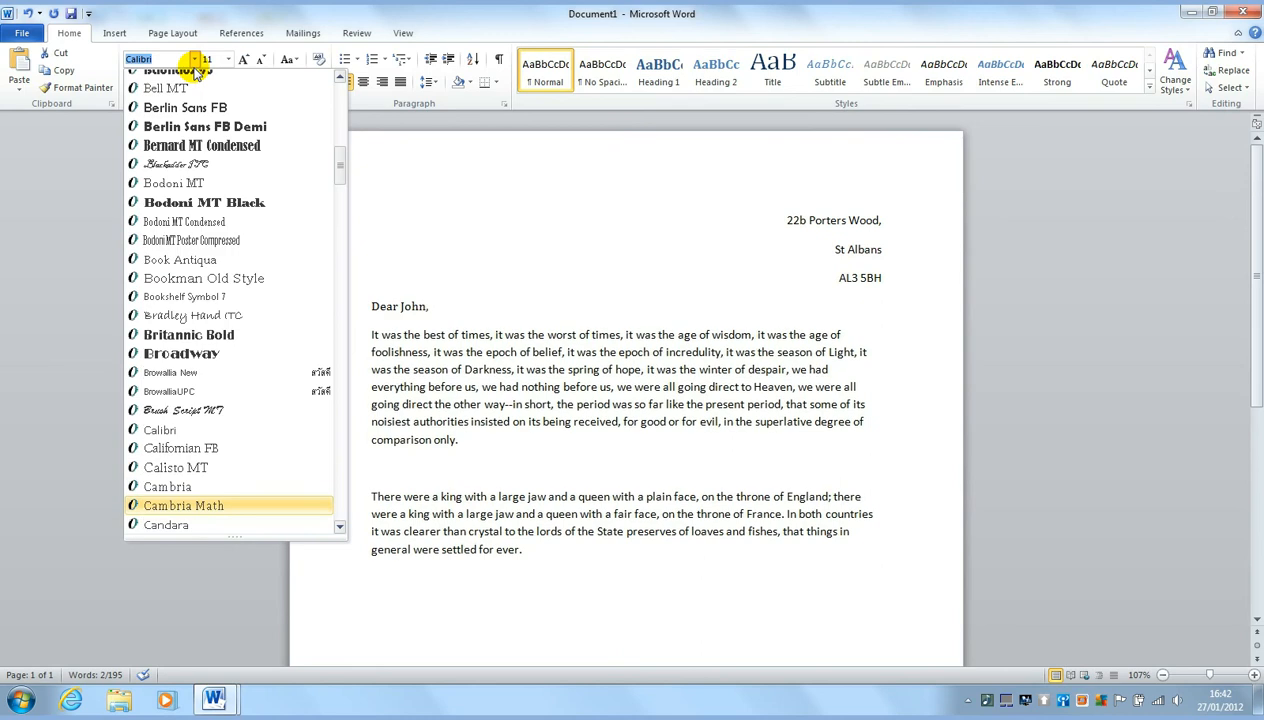
pyautogui.press('pagedown')
pyautogui.press('pagedown')
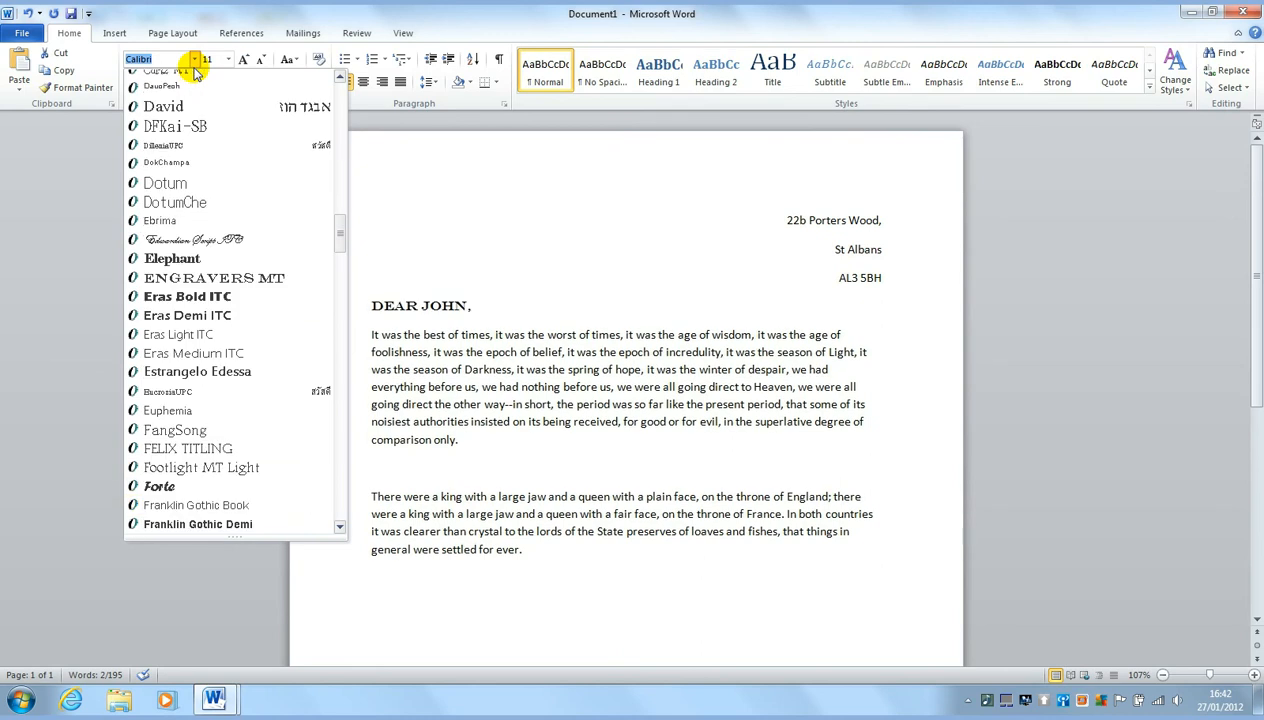
pyautogui.press('pagedown')
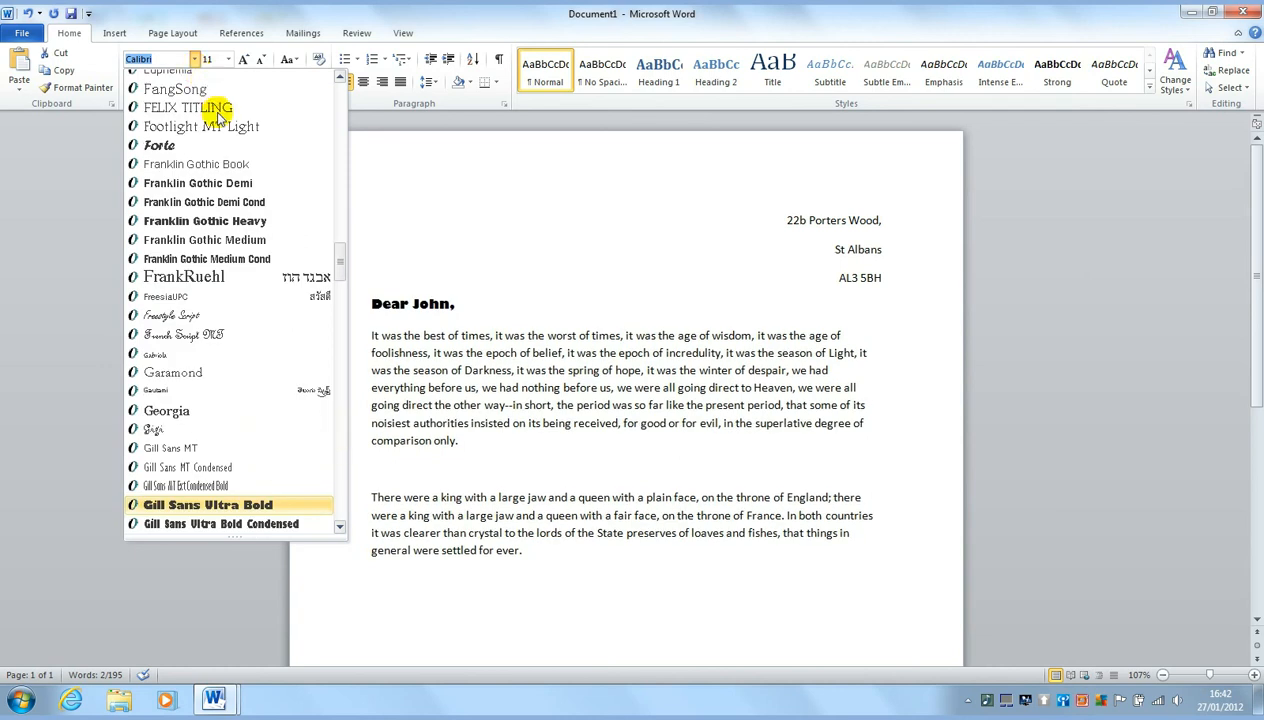
pyautogui.click(245, 488)
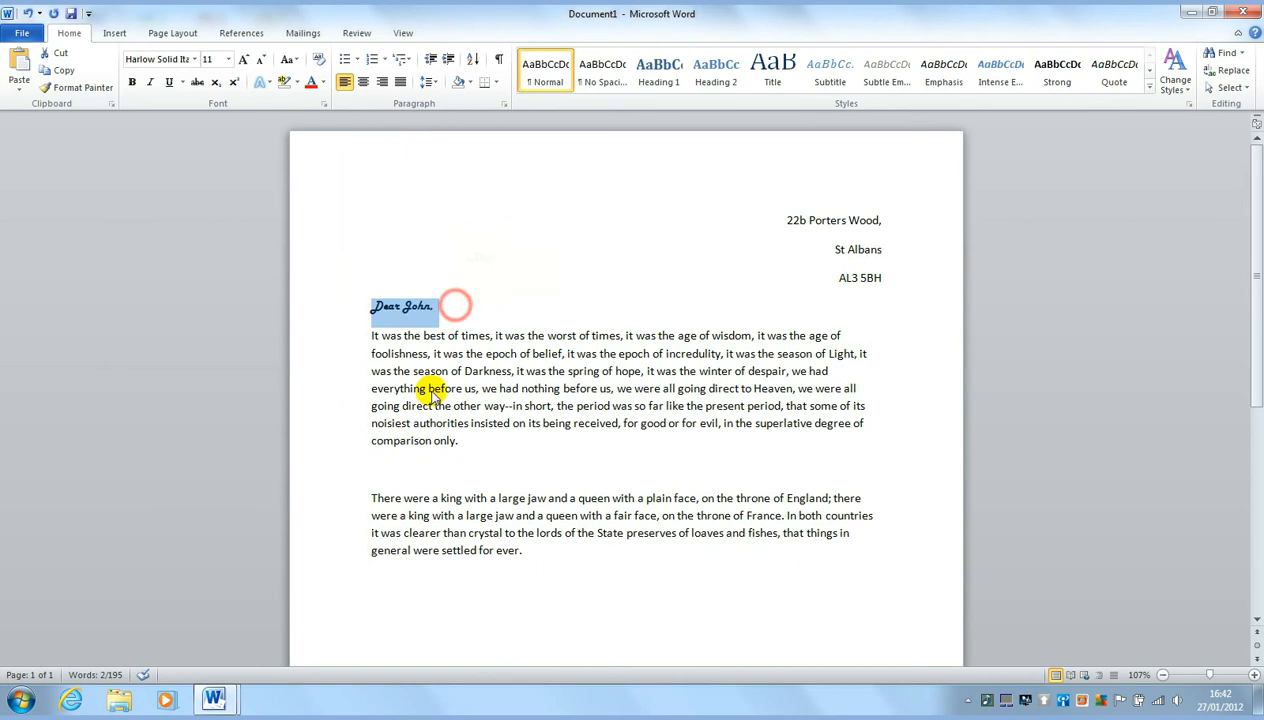
pyautogui.click(437, 305)
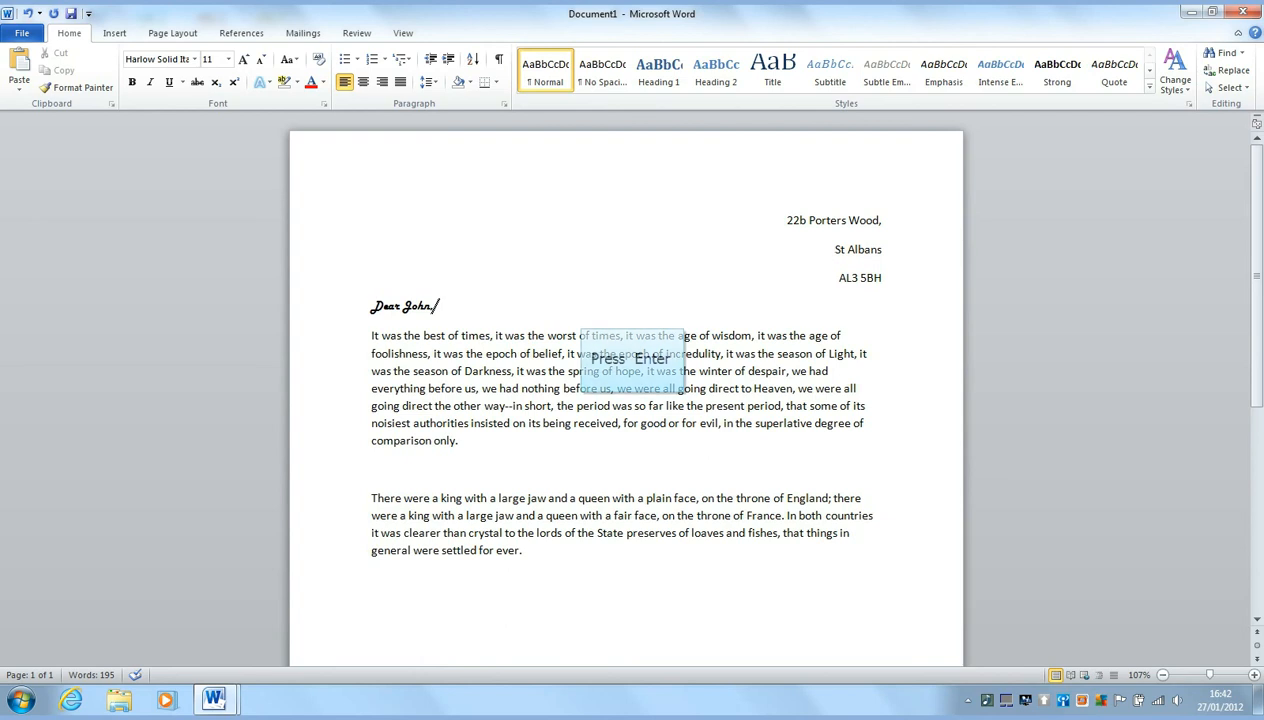
# Start a new Calibri bulleted line reading 'Point 1'
pyautogui.press('Return')
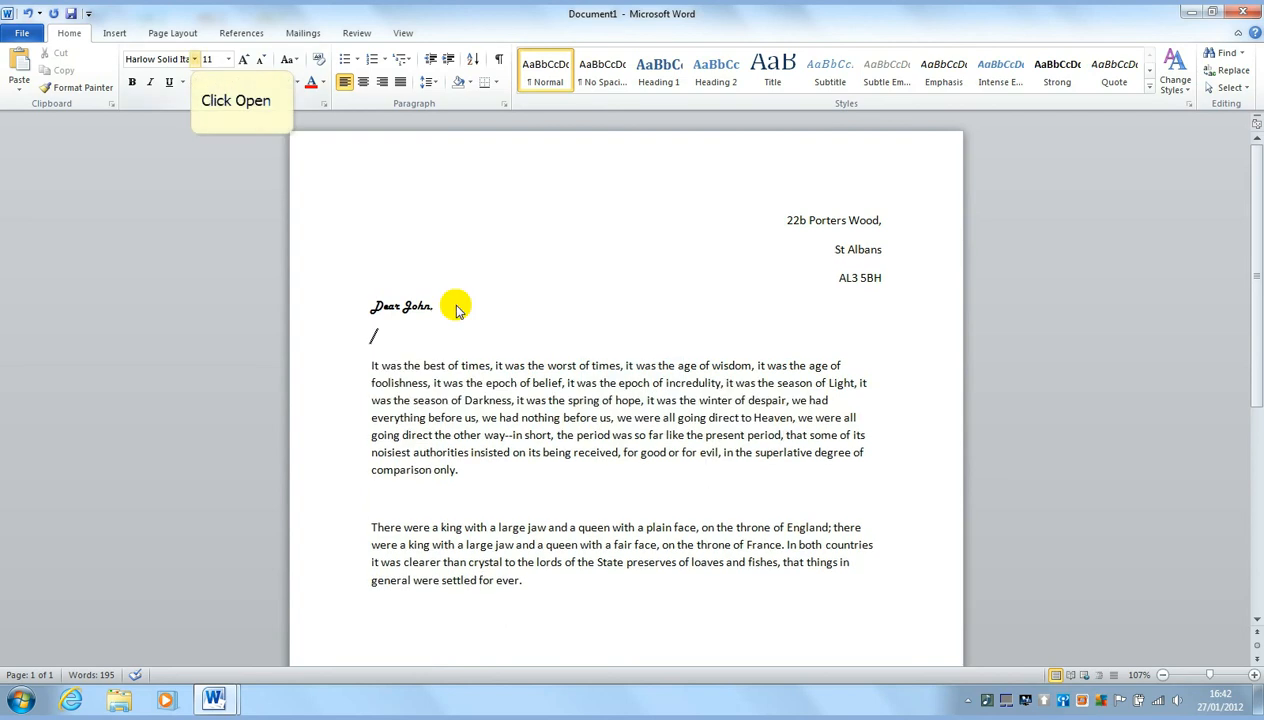
pyautogui.click(194, 59)
pyautogui.click(162, 114)
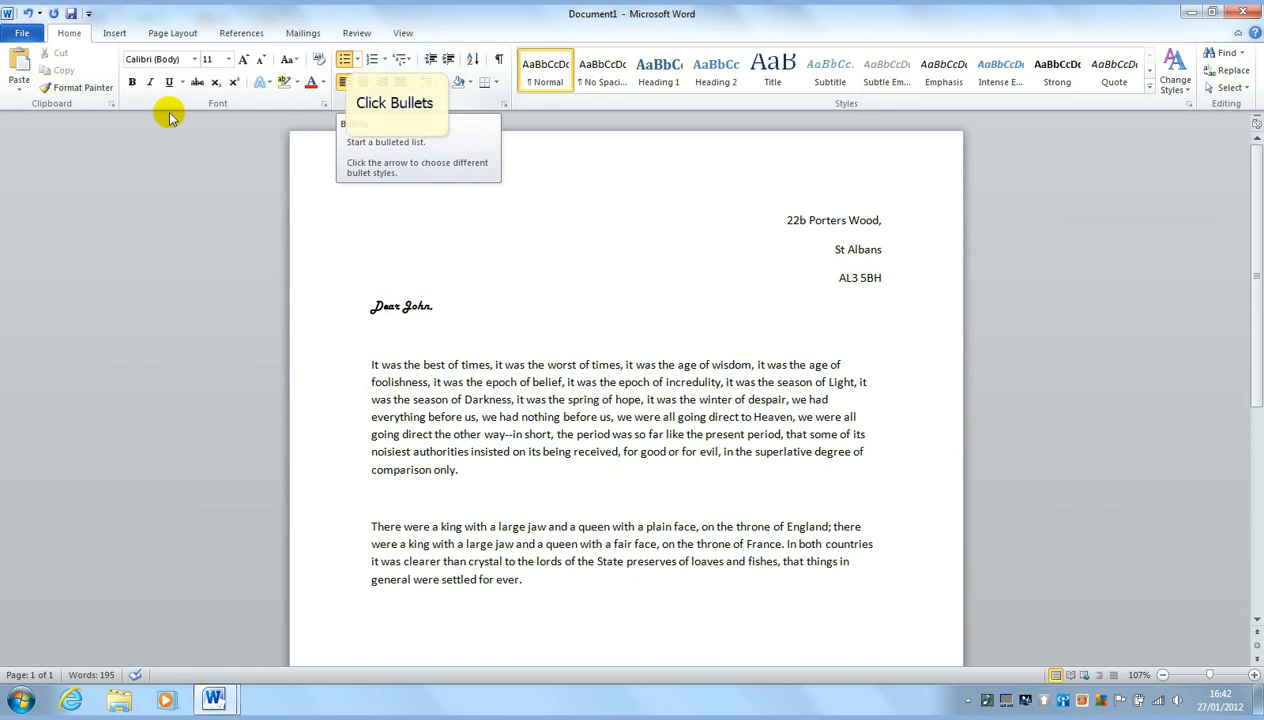
pyautogui.click(345, 60)
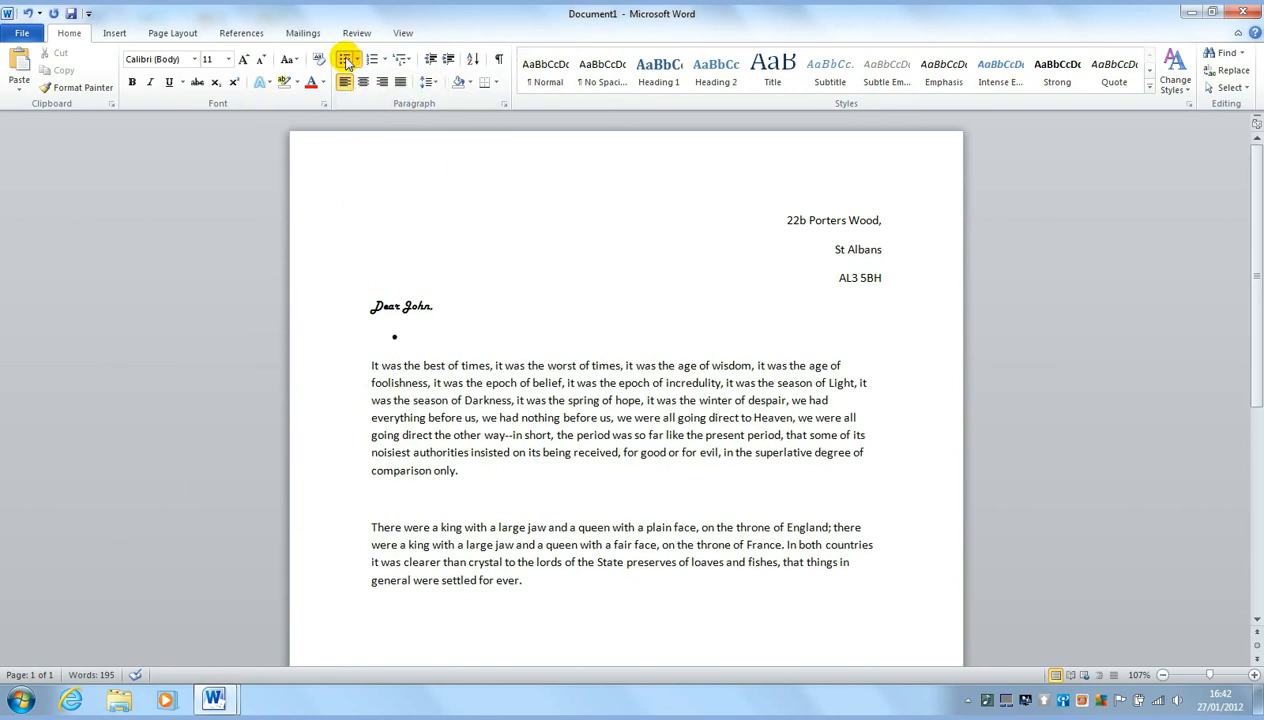
pyautogui.write('Point 1')
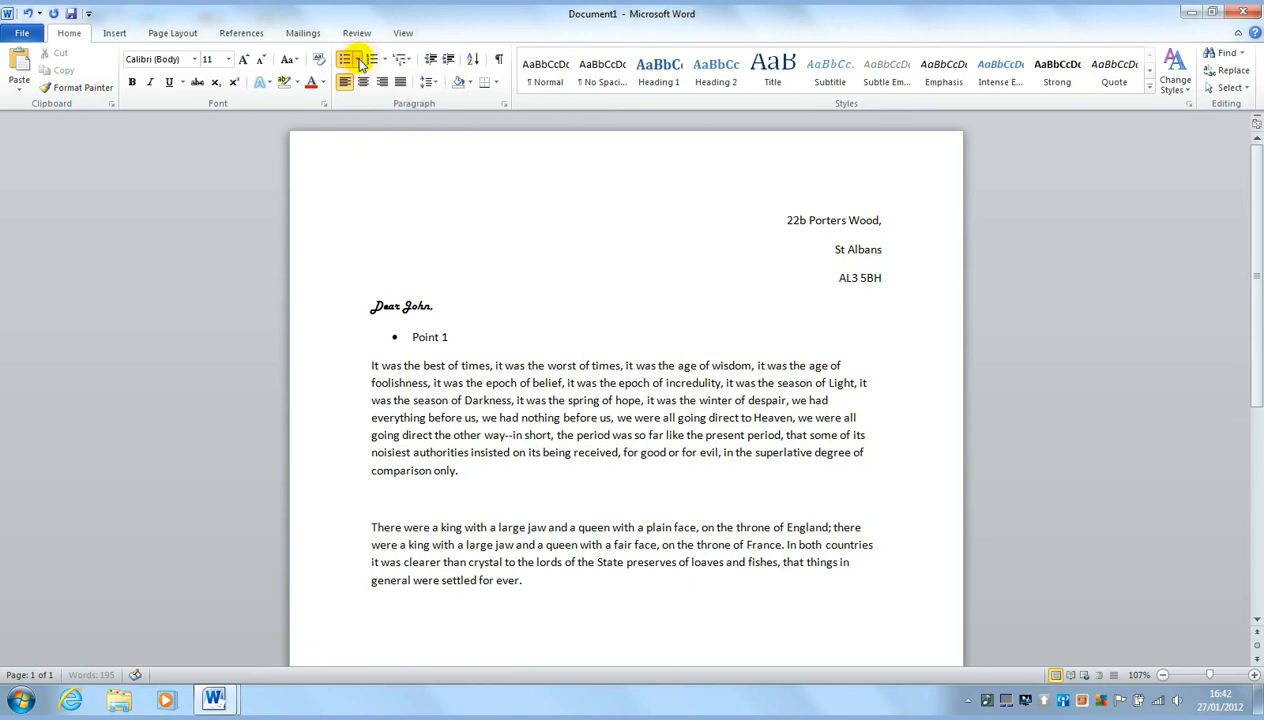
# Switch to diamond bullets and add a second item, 'Point 2'
pyautogui.click(357, 60)
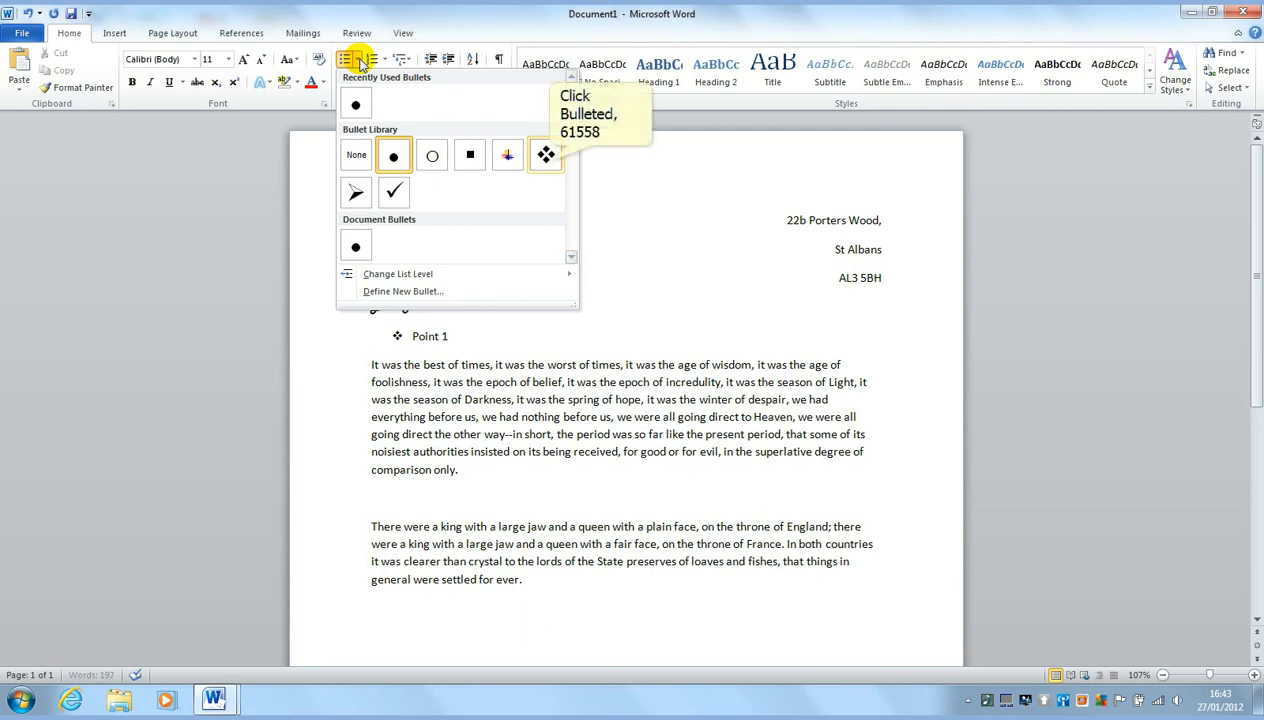
pyautogui.click(546, 155)
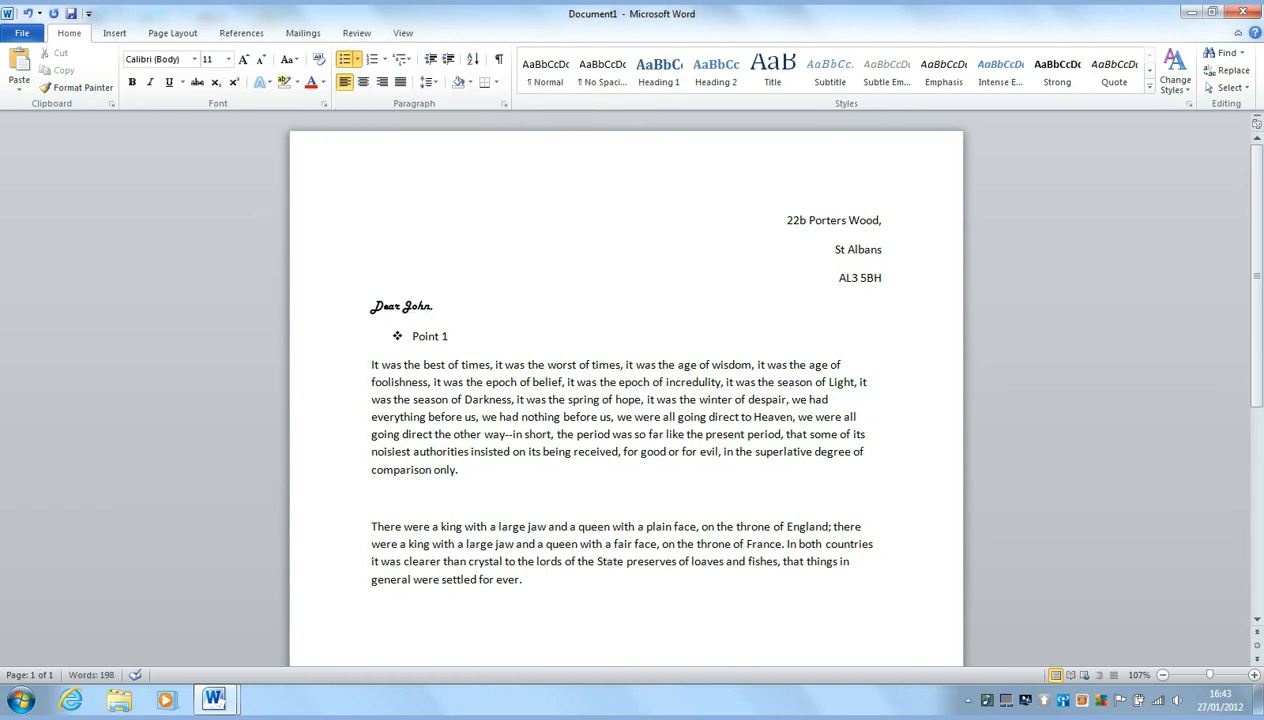
pyautogui.press('Return')
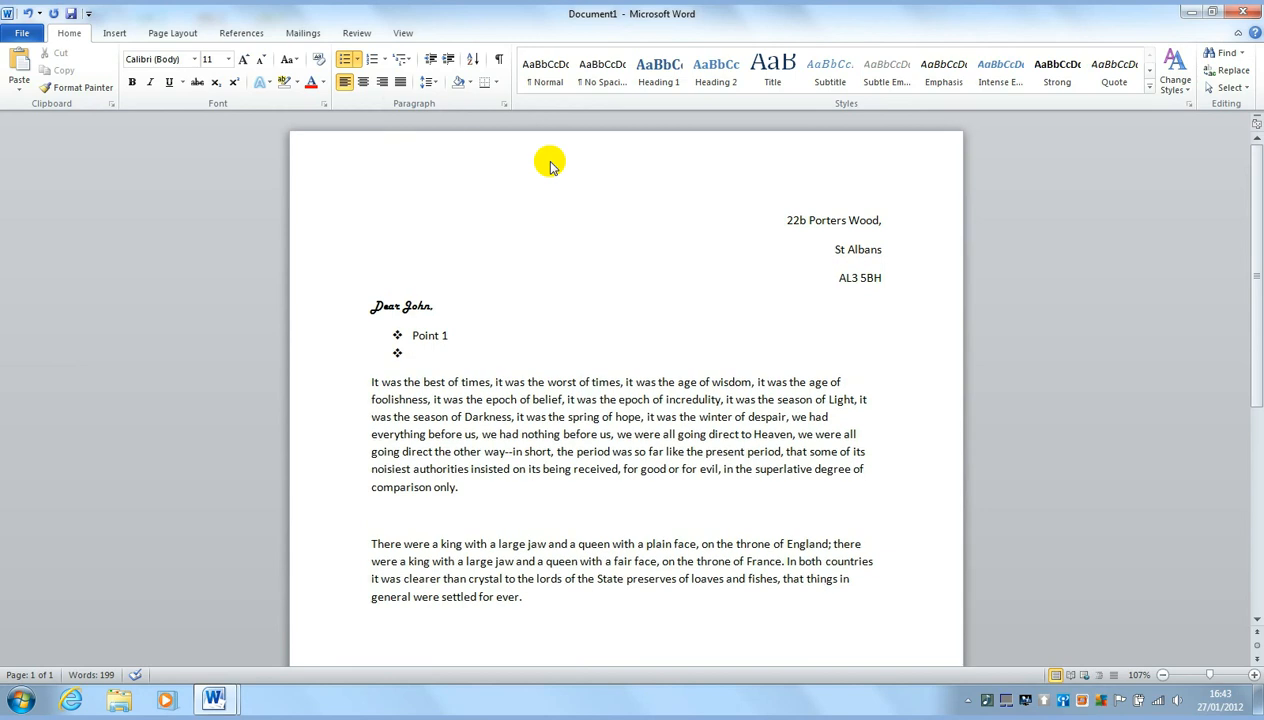
pyautogui.write('Point 2')
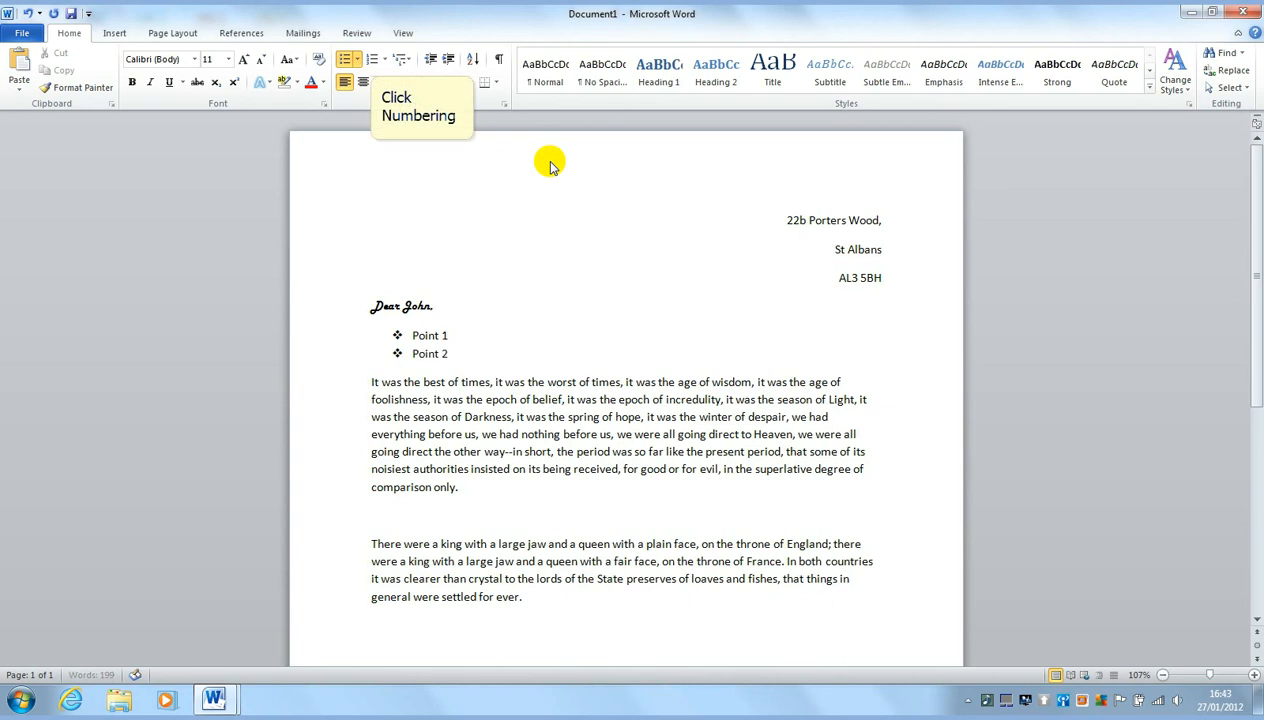
# Convert the bullets to a numbered list and add item '3'
pyautogui.click(371, 59)
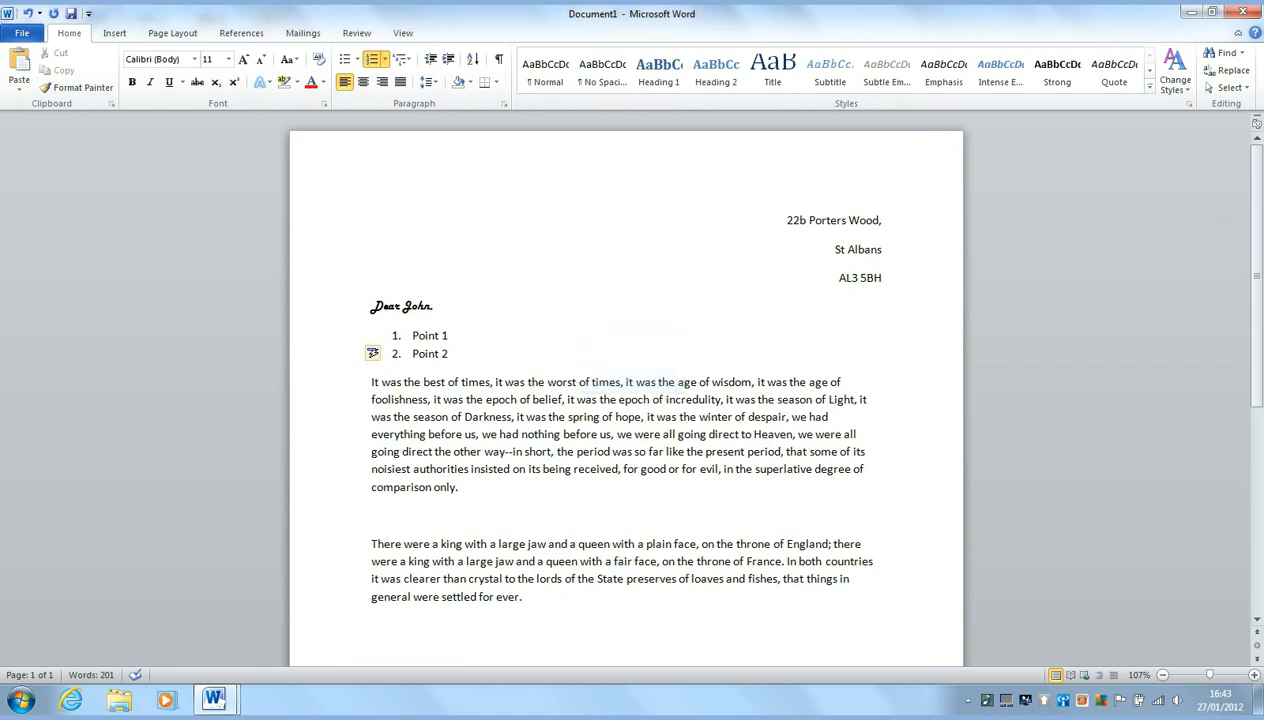
pyautogui.press('Return')
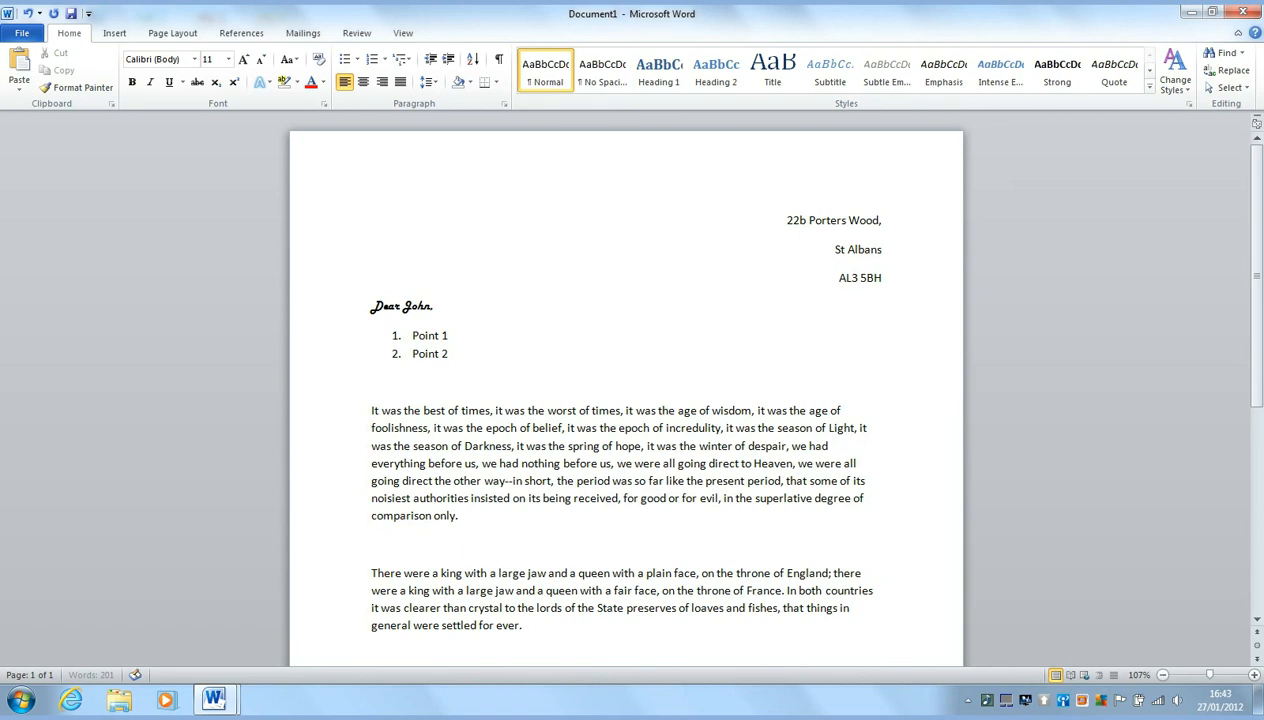
pyautogui.write('3')
# Add items A, B, C and D, then bring up Multilevel List styles on item C
pyautogui.press('Return')
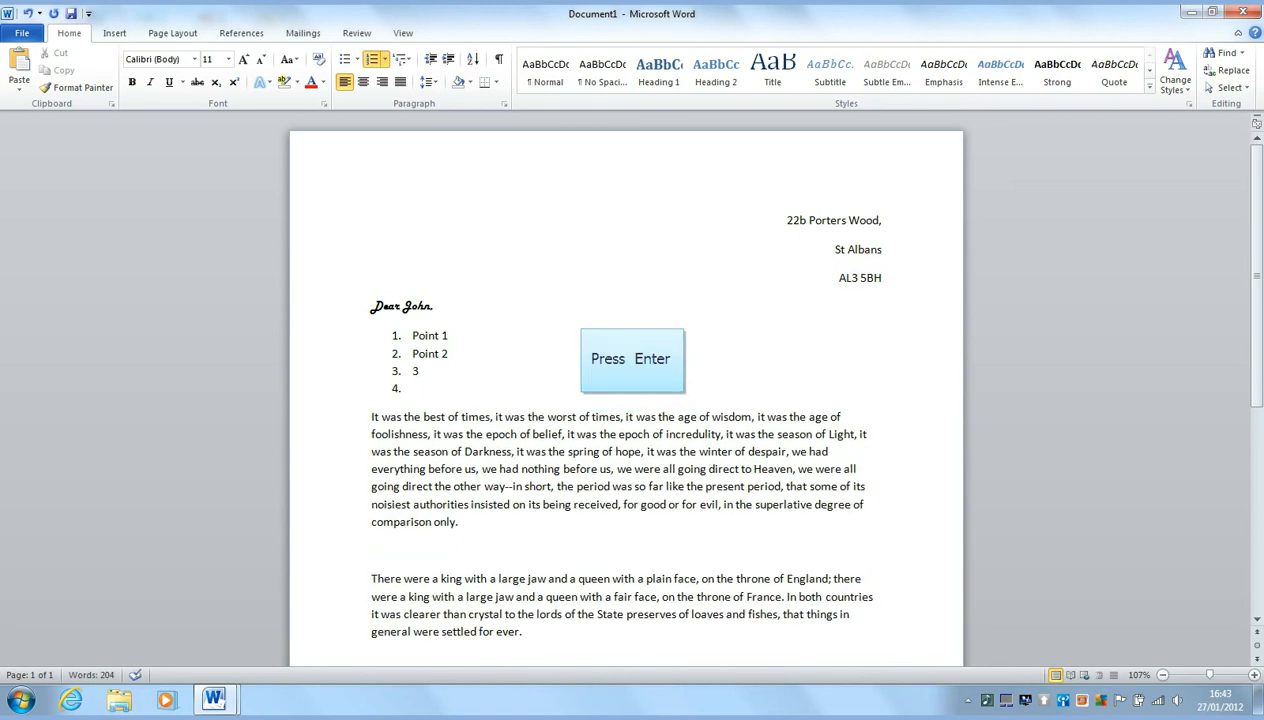
pyautogui.write('A')
pyautogui.press('Return')
pyautogui.write('B')
pyautogui.press('Return')
pyautogui.write('C')
pyautogui.press('Return')
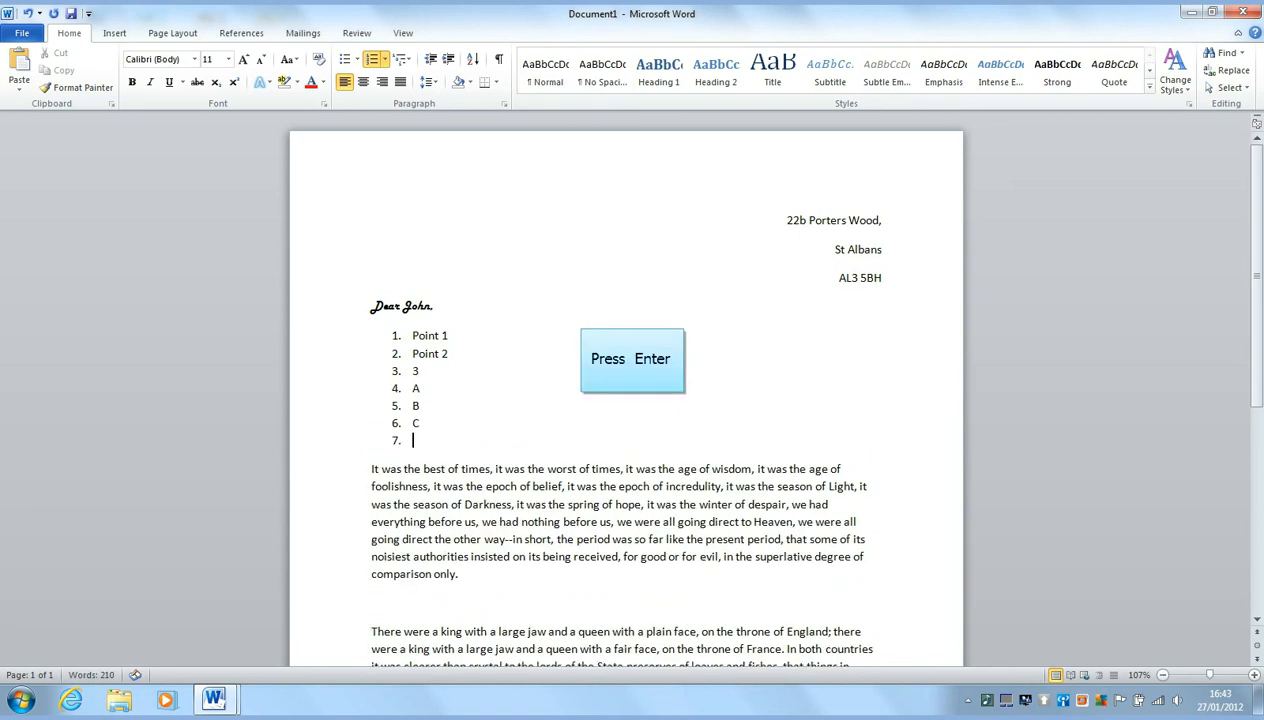
pyautogui.write('D')
pyautogui.press('Return')
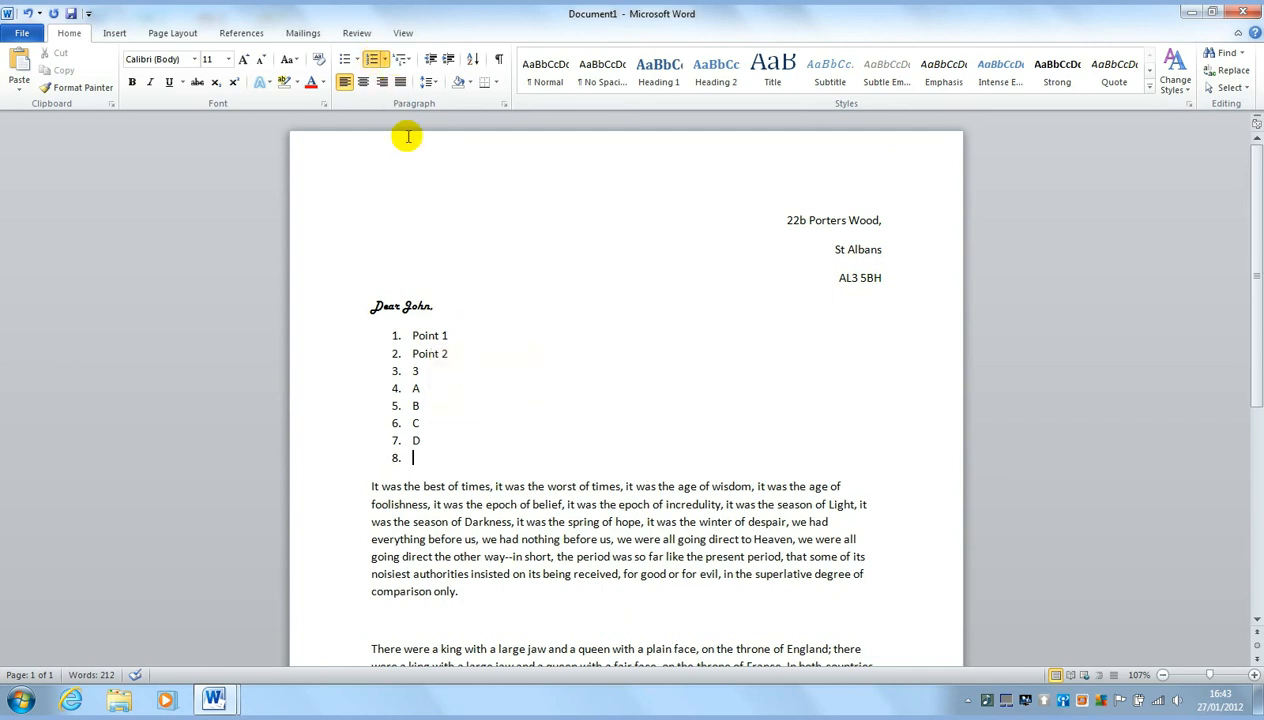
pyautogui.click(431, 423)
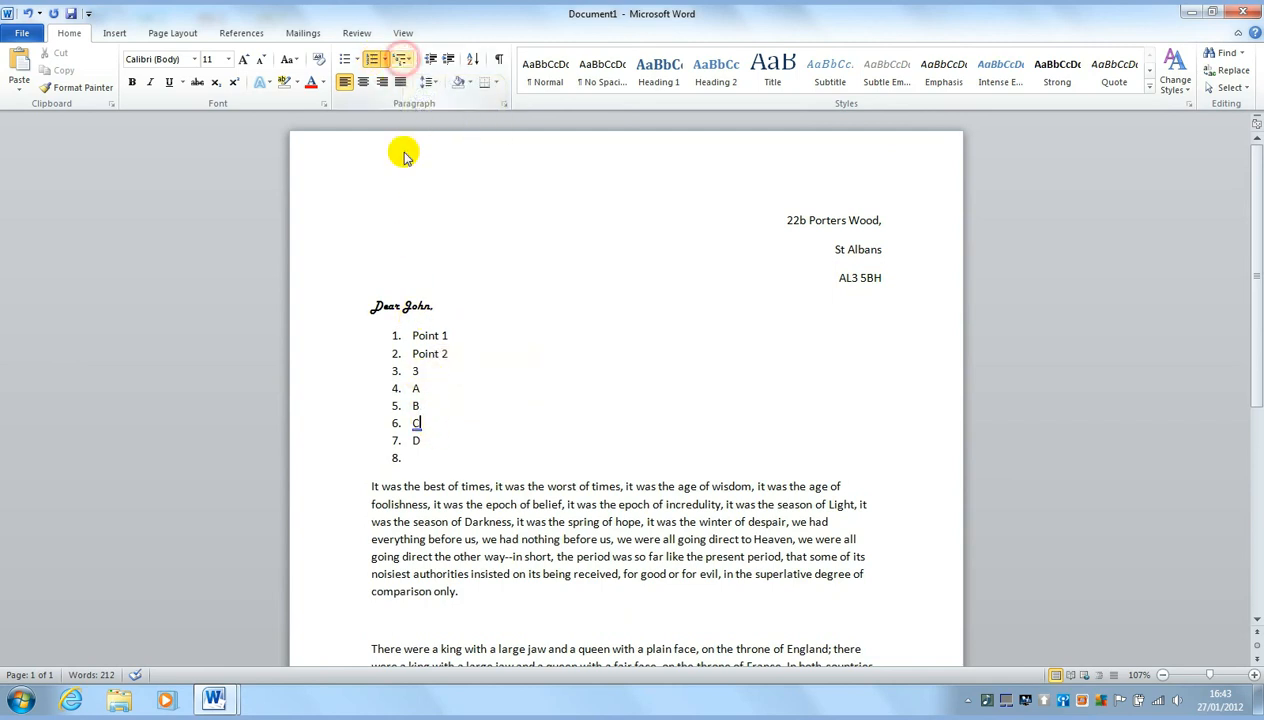
pyautogui.click(403, 60)
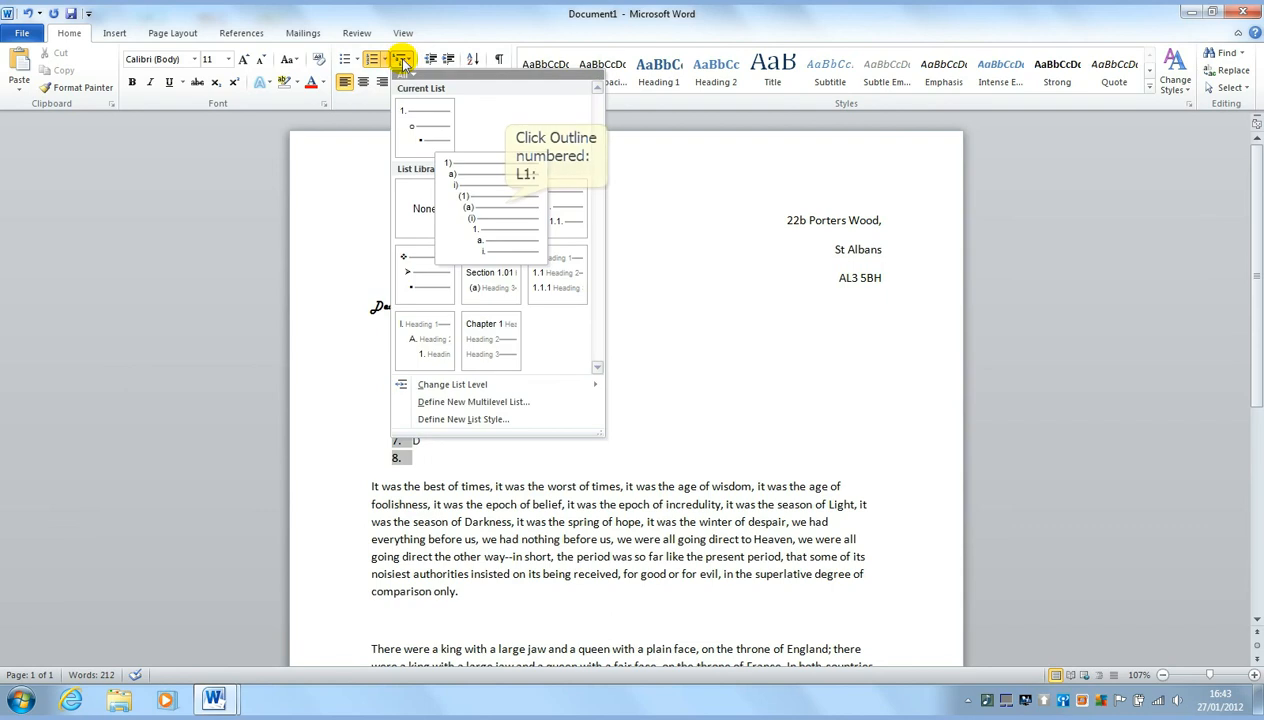
# Apply 1) a) i) outline numbering and add sub-items Hello and Goodbye under C
pyautogui.click(499, 203)
pyautogui.press('Return')
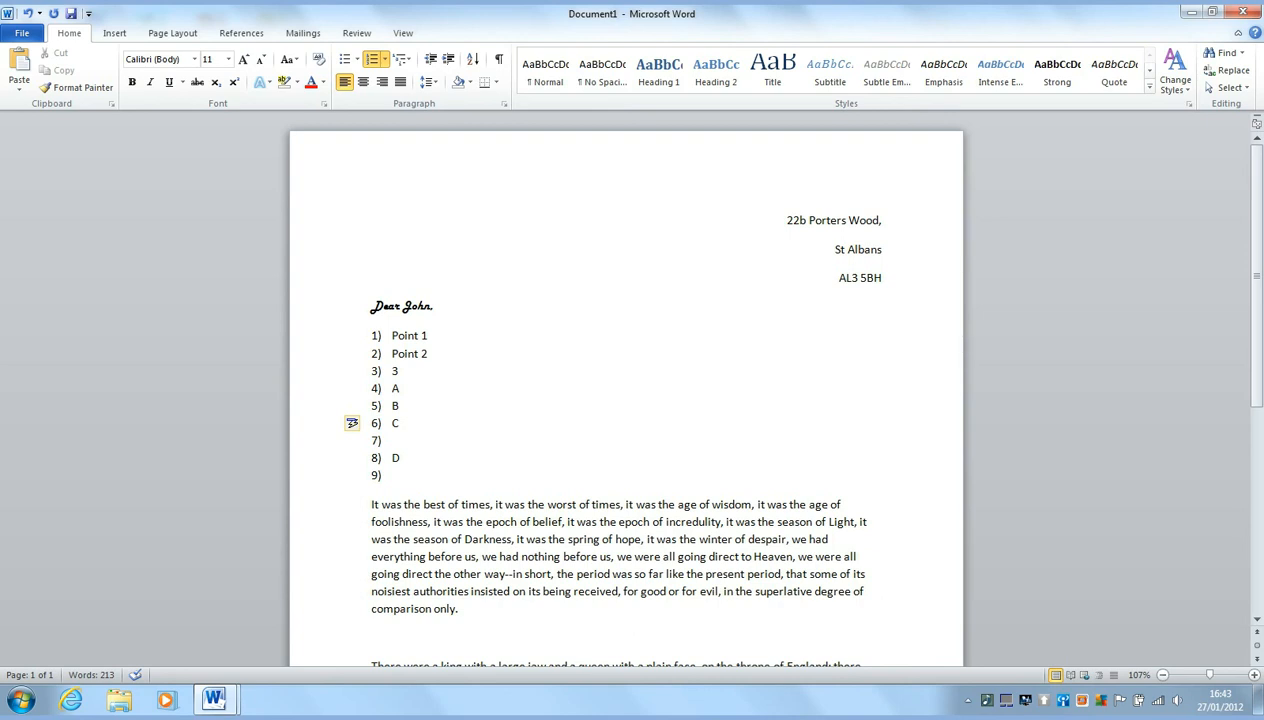
pyautogui.press('Tab')
pyautogui.write('Hel')
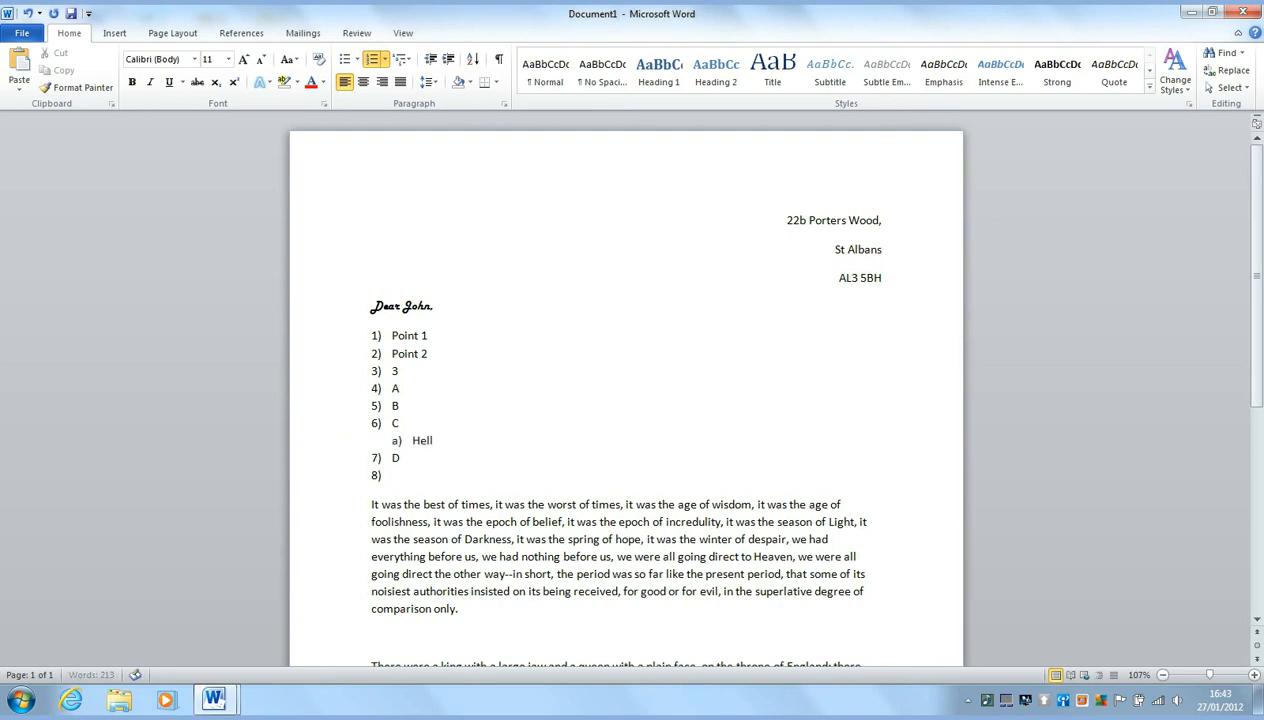
pyautogui.write('lo')
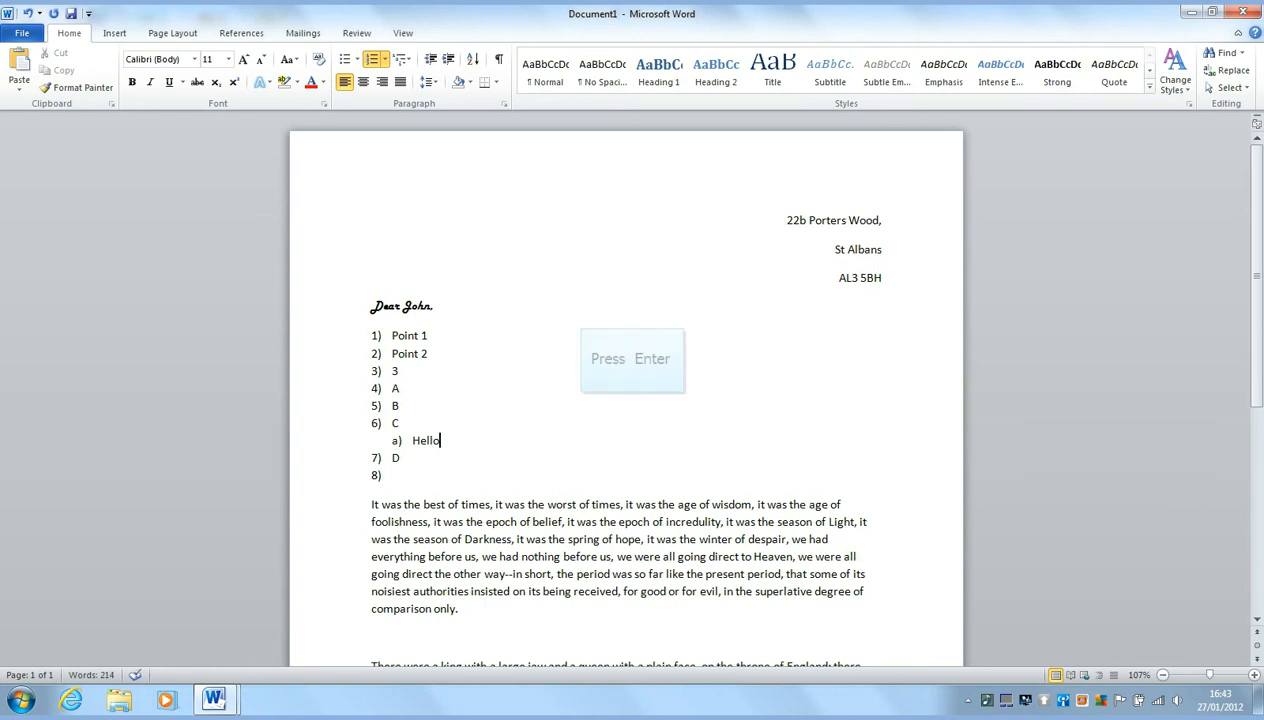
pyautogui.press('Return')
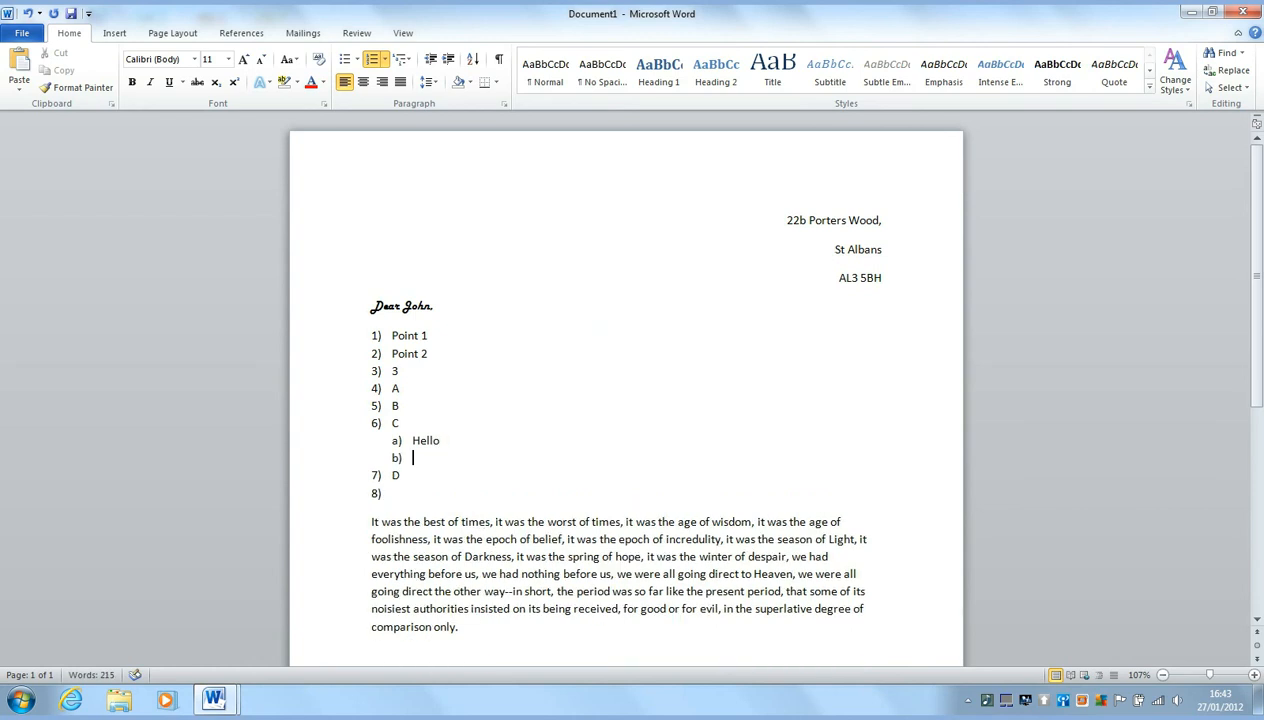
pyautogui.press('Tab')
pyautogui.press('Tab')
pyautogui.press('Tab')
pyautogui.press('Tab')
pyautogui.hotkey('shift', 'Tab')
pyautogui.hotkey('shift', 'Tab')
pyautogui.hotkey('shift', 'Tab')
pyautogui.hotkey('shift', 'Tab')
pyautogui.write('Goodbye')
# Number a trailing empty line as 7), then select the list from Point 1 to D and delete it
pyautogui.press('Return')
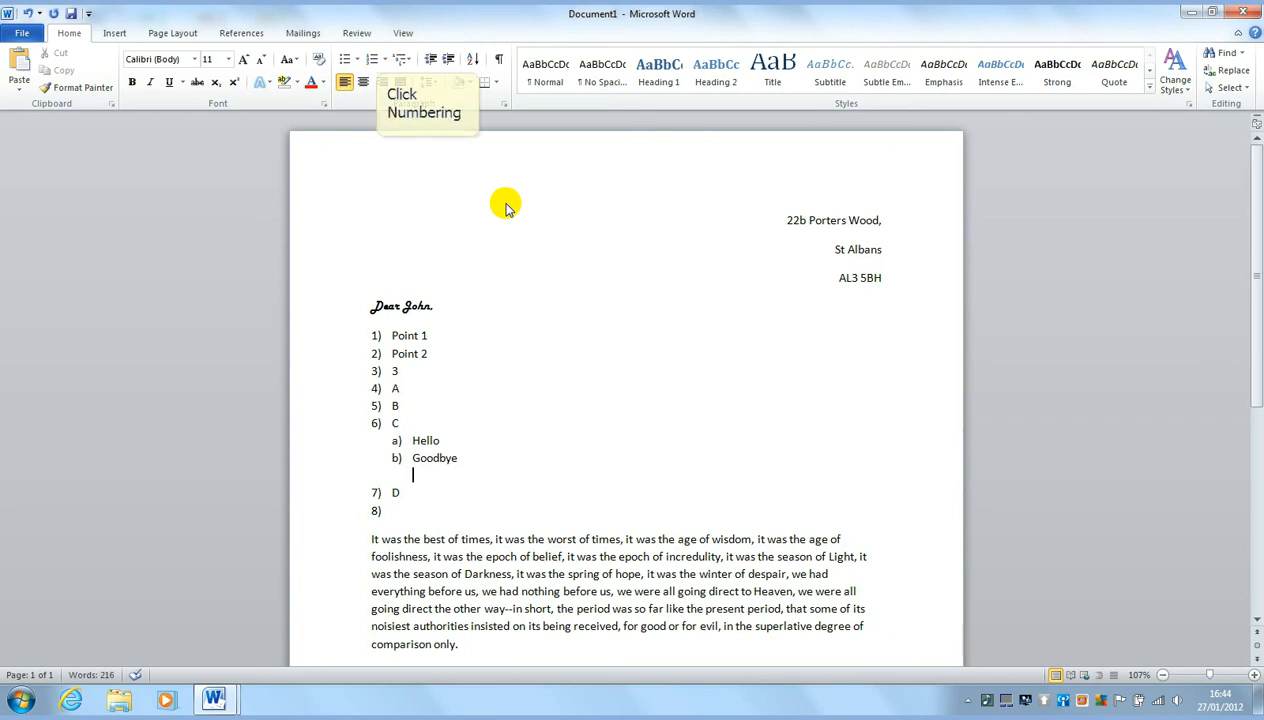
pyautogui.press('Return')
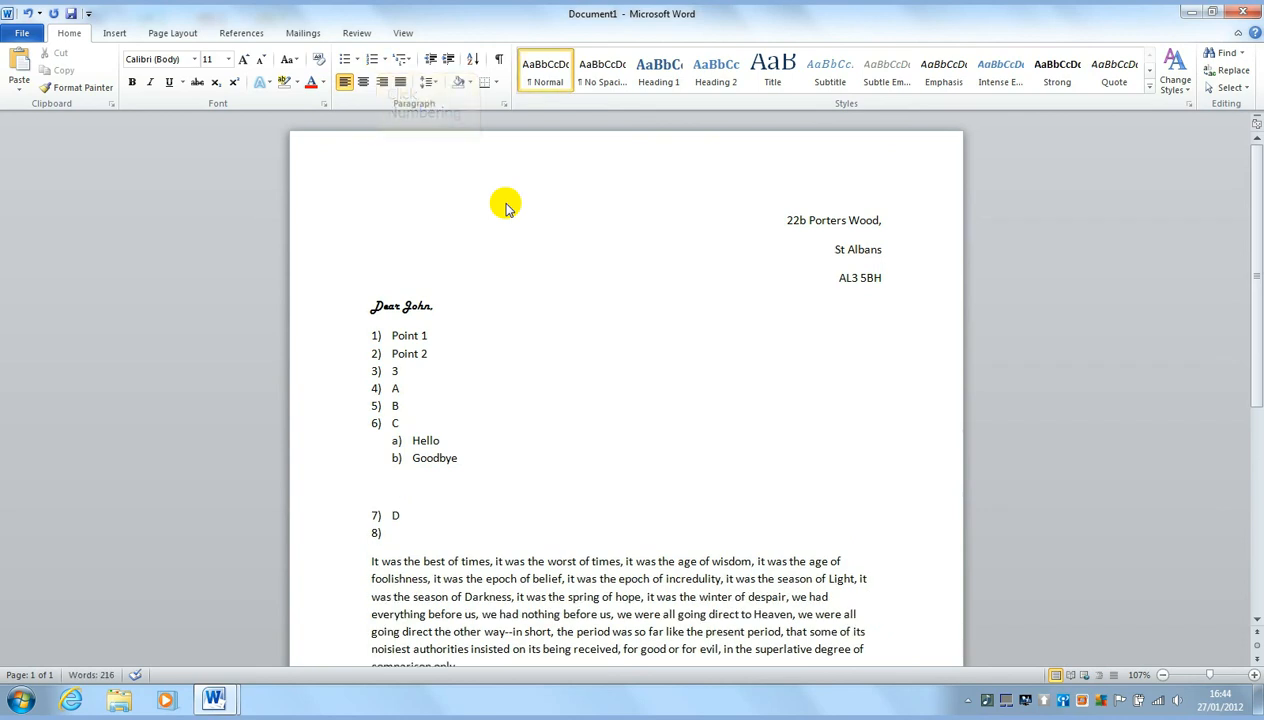
pyautogui.click(372, 59)
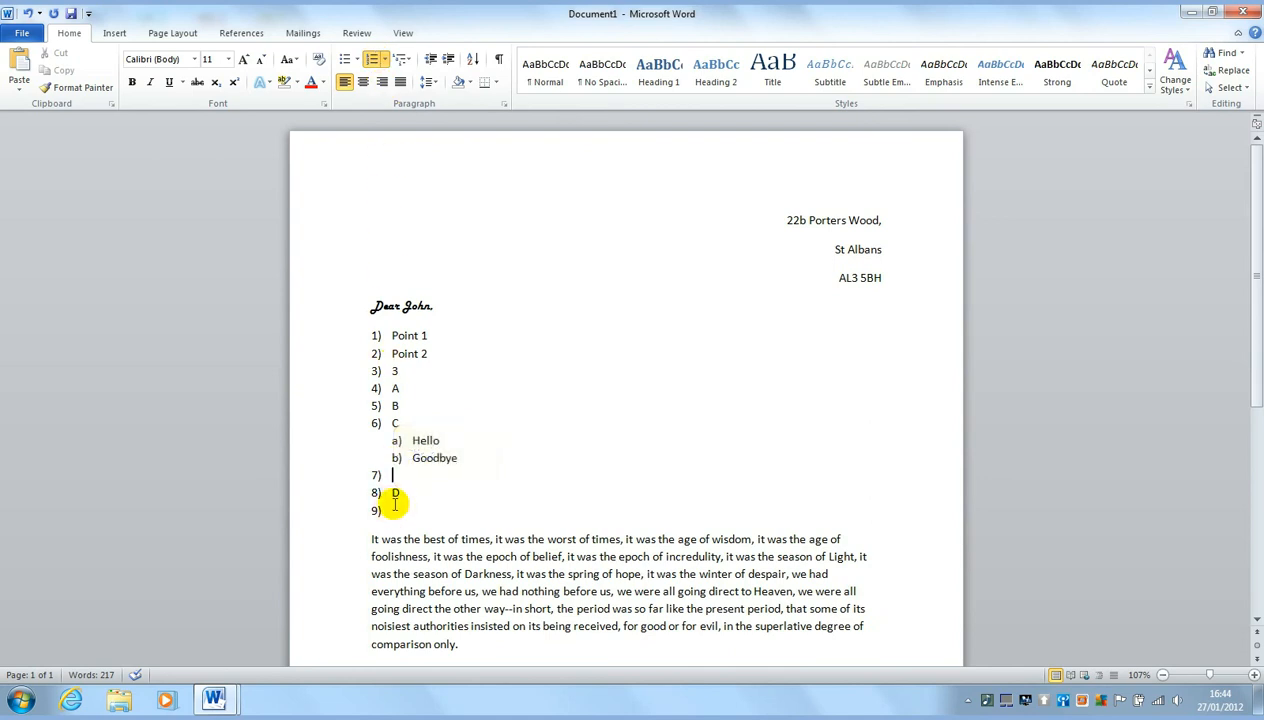
pyautogui.moveTo(396, 509); pyautogui.dragTo(392, 336)
pyautogui.press('Delete')
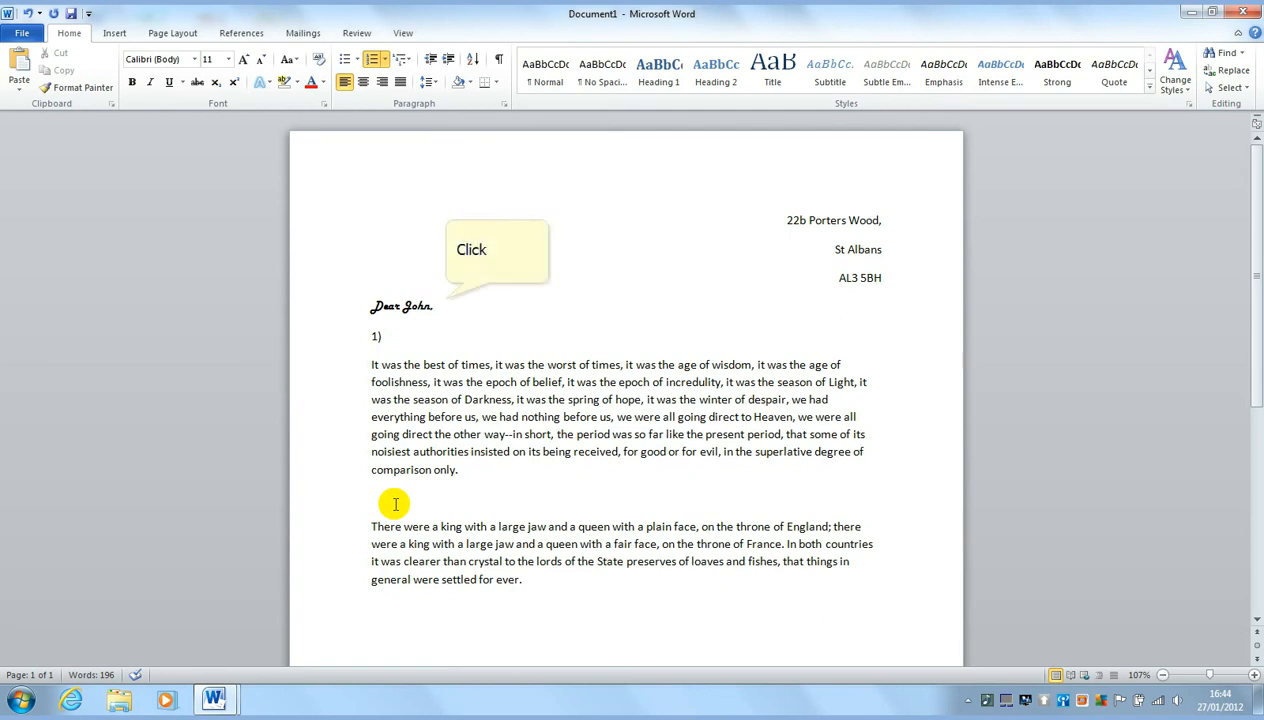
# Turn the Dear John greeting red
pyautogui.tripleClick(447, 305)
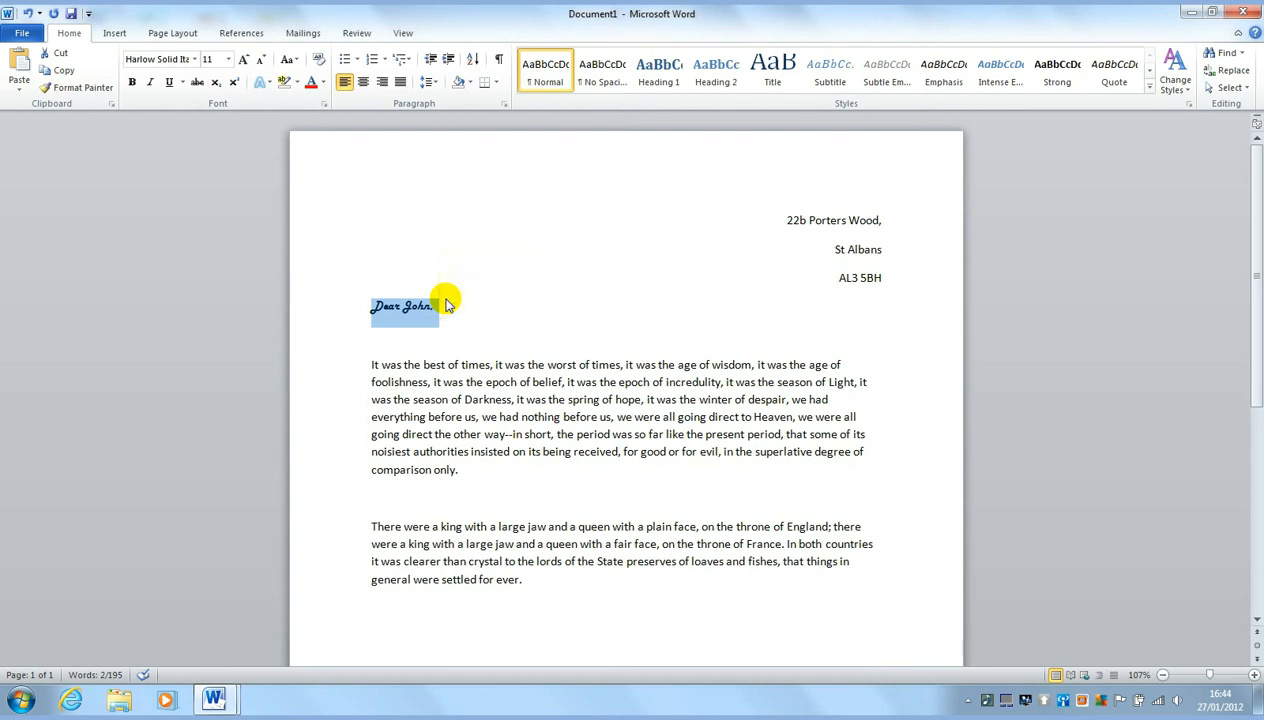
pyautogui.click(440, 308)
pyautogui.tripleClick(440, 308)
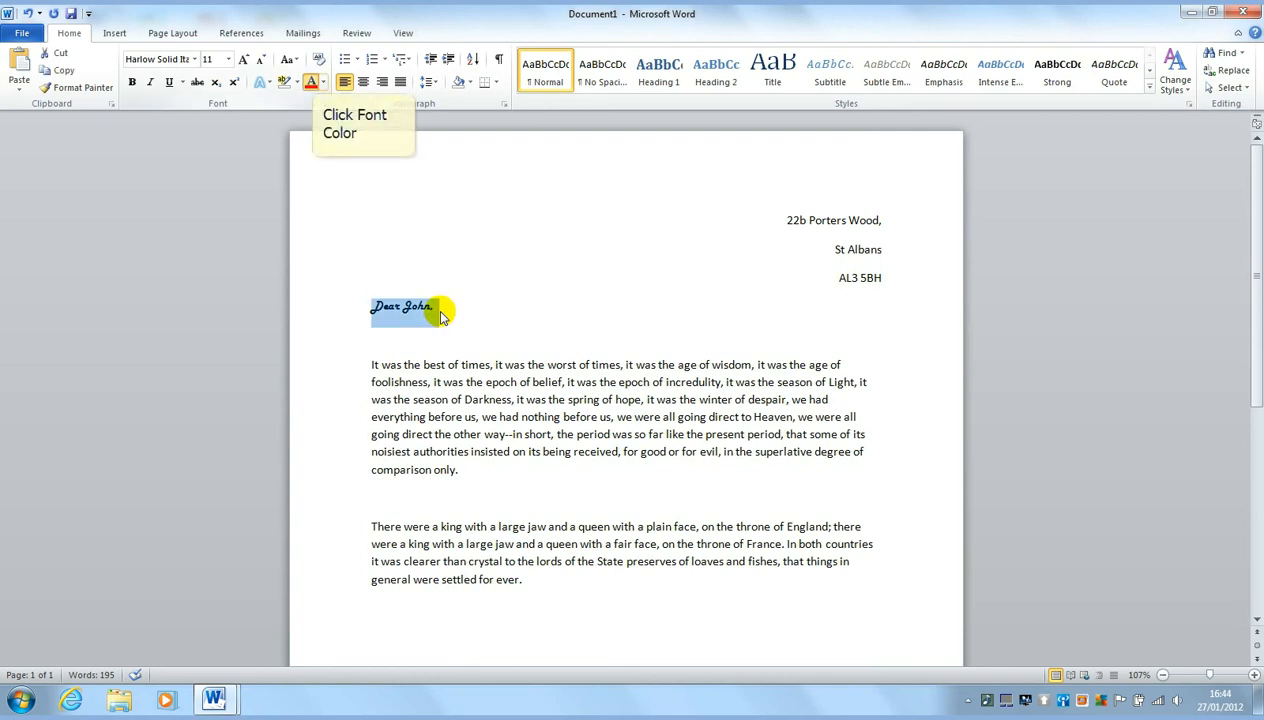
pyautogui.click(311, 82)
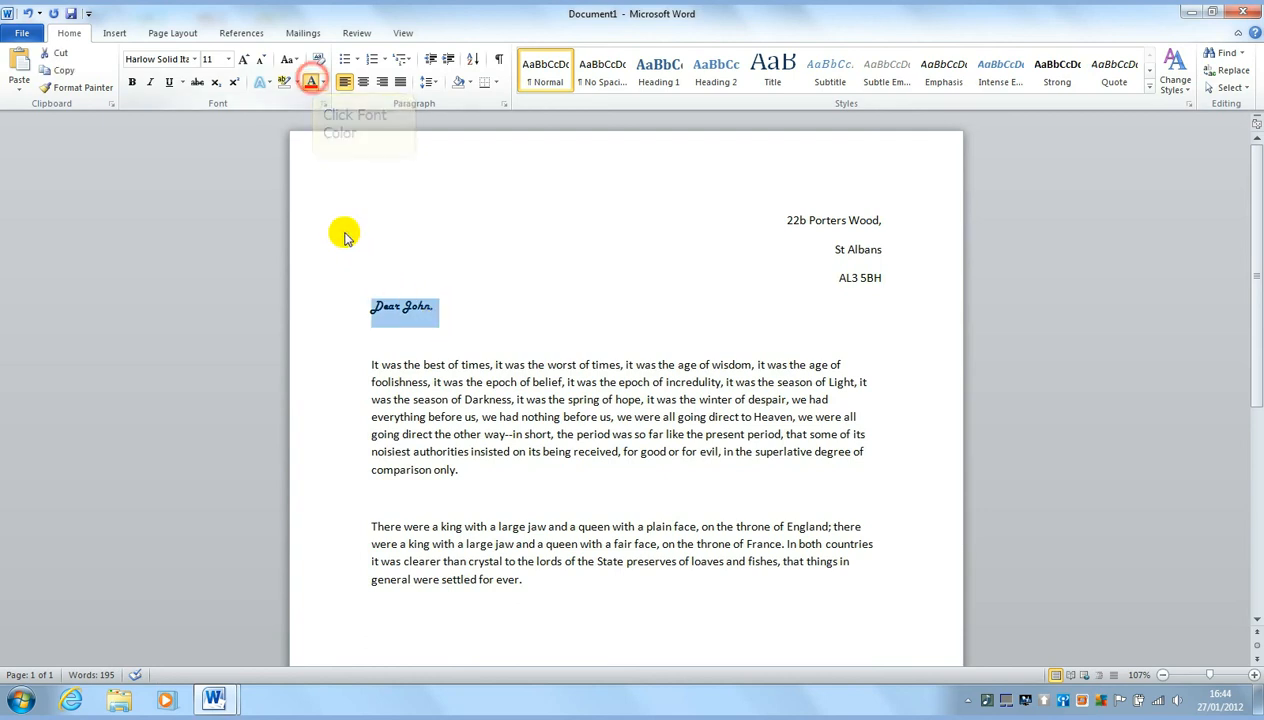
pyautogui.click(587, 300)
# Change the Dear John greeting colour to Purple, Accent 4
pyautogui.tripleClick(453, 308)
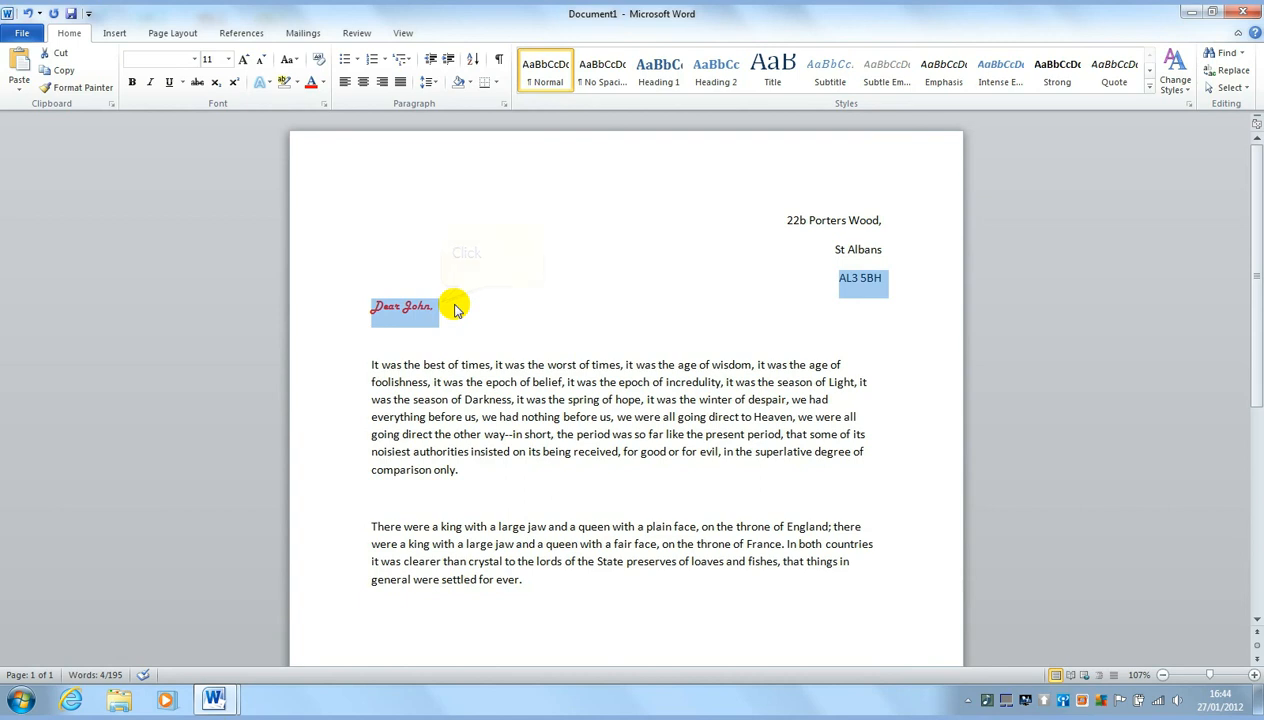
pyautogui.click(437, 308)
pyautogui.tripleClick(437, 308)
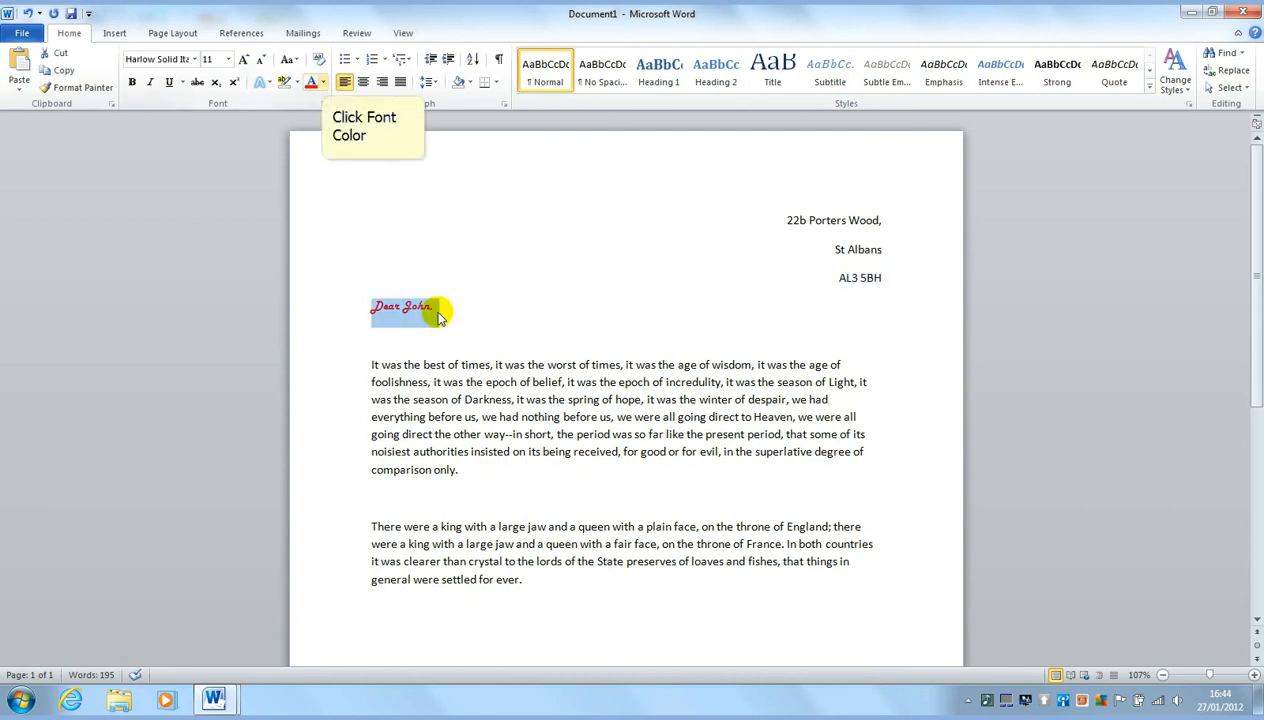
pyautogui.click(322, 82)
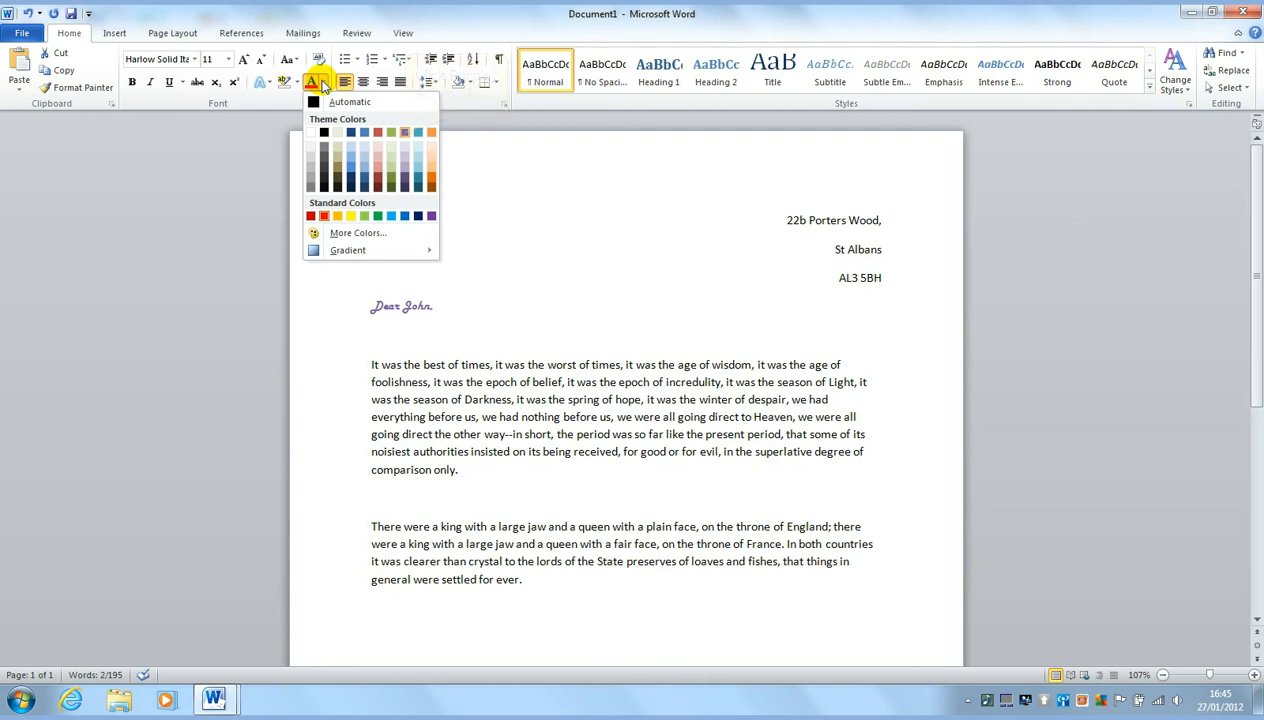
pyautogui.click(404, 132)
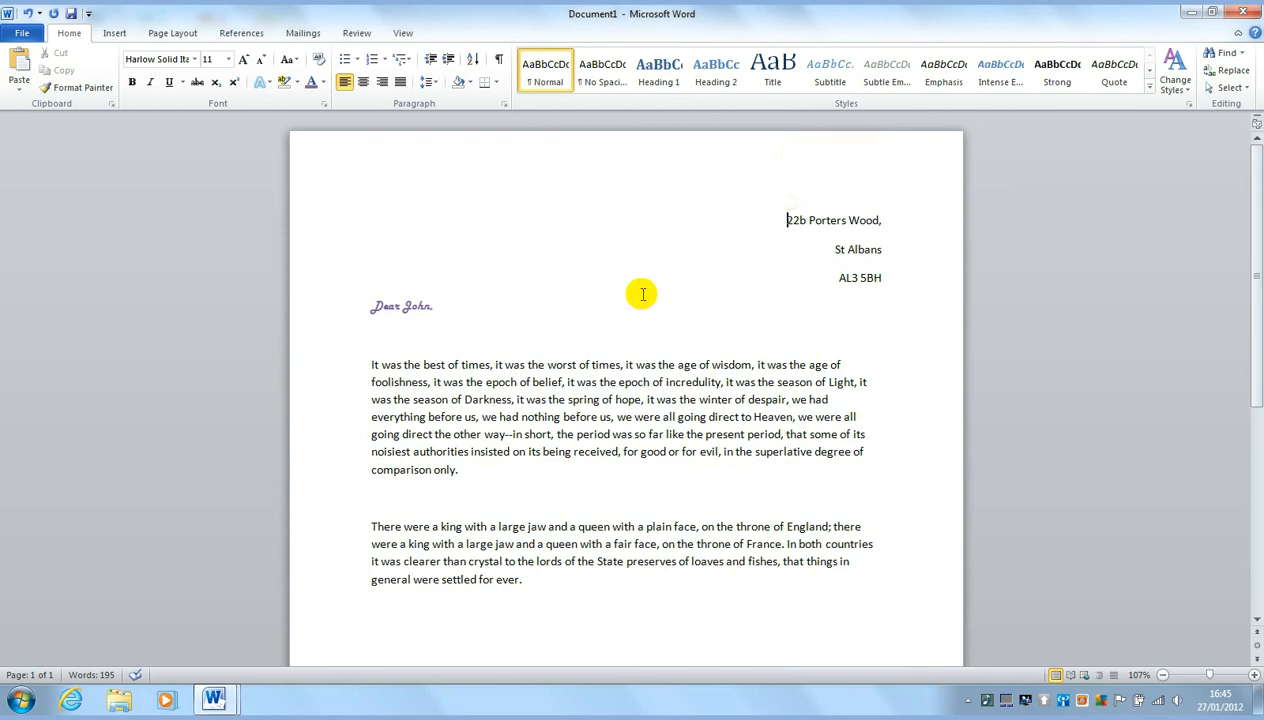
pyautogui.click(779, 222)
pyautogui.moveTo(780, 221); pyautogui.dragTo(884, 279)
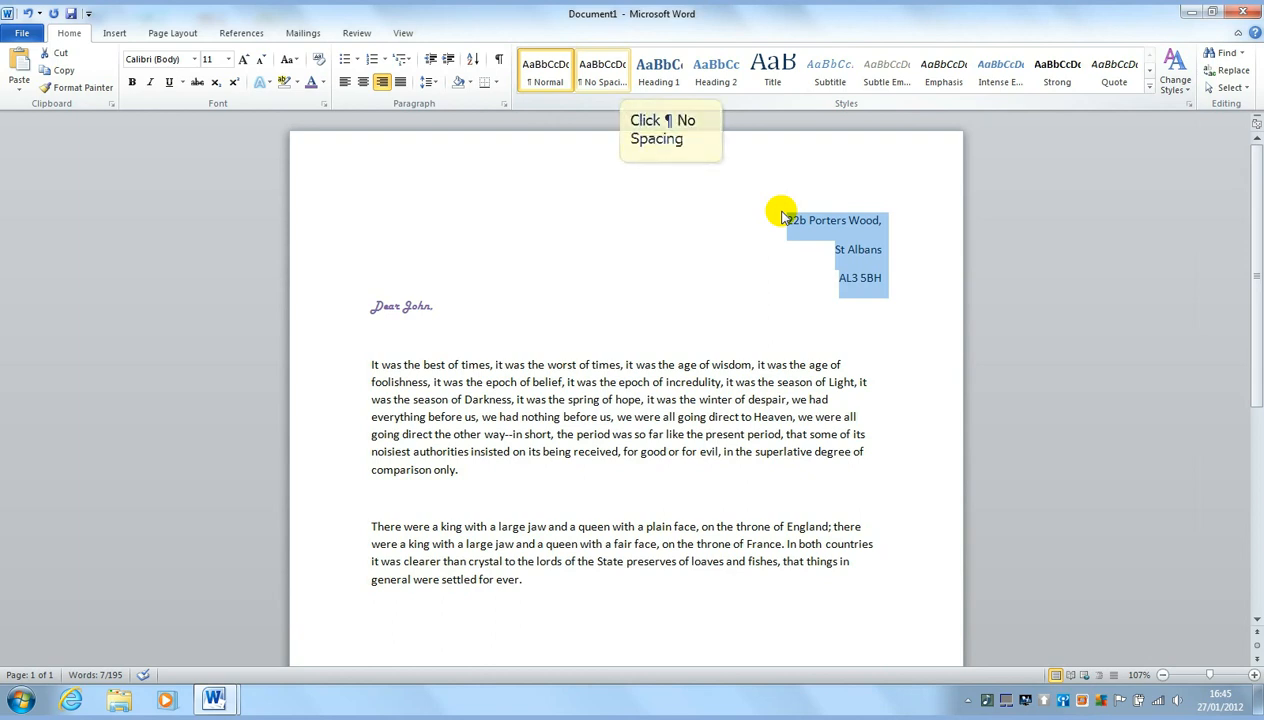
pyautogui.click(618, 84)
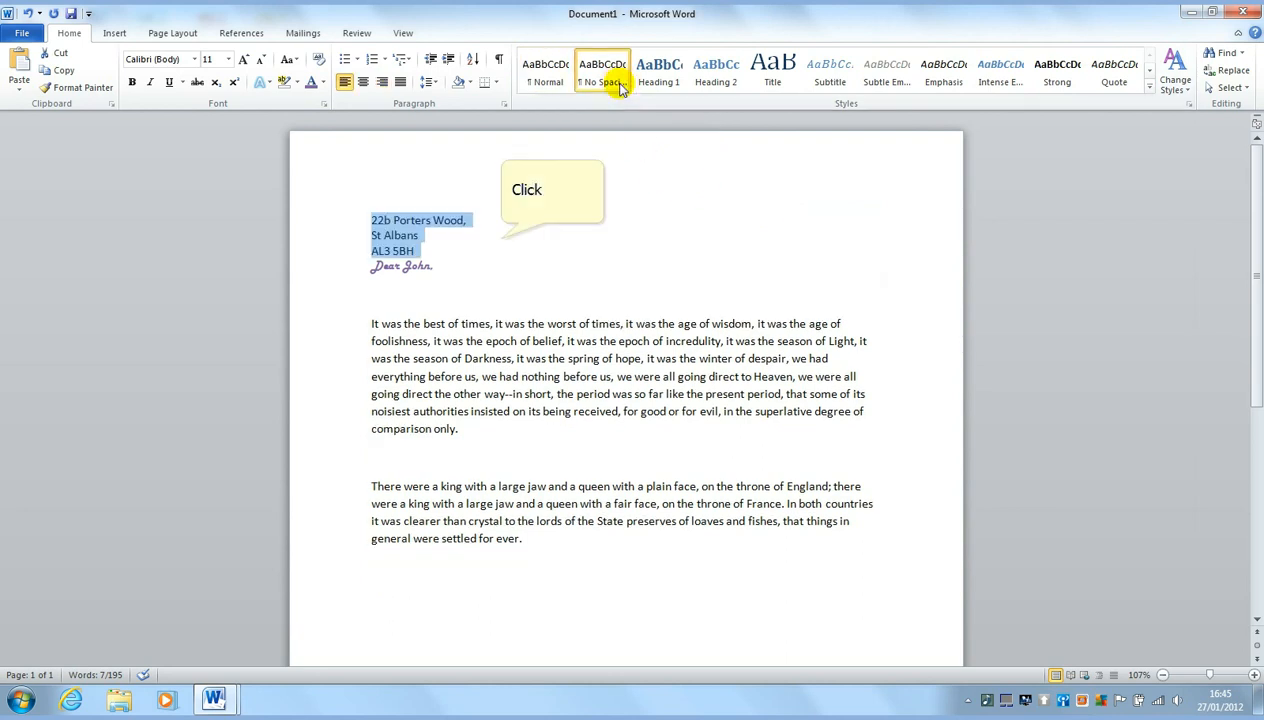
pyautogui.click(502, 239)
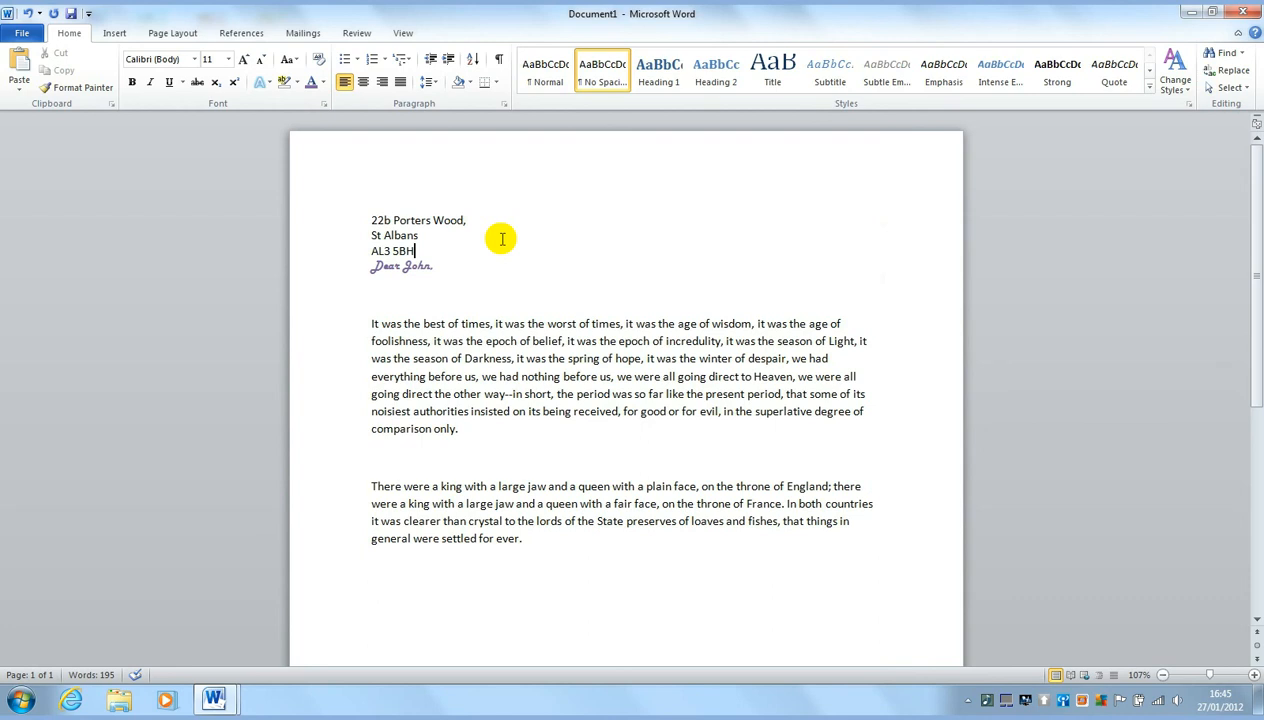
# Right-align the three address lines again
pyautogui.click(502, 239)
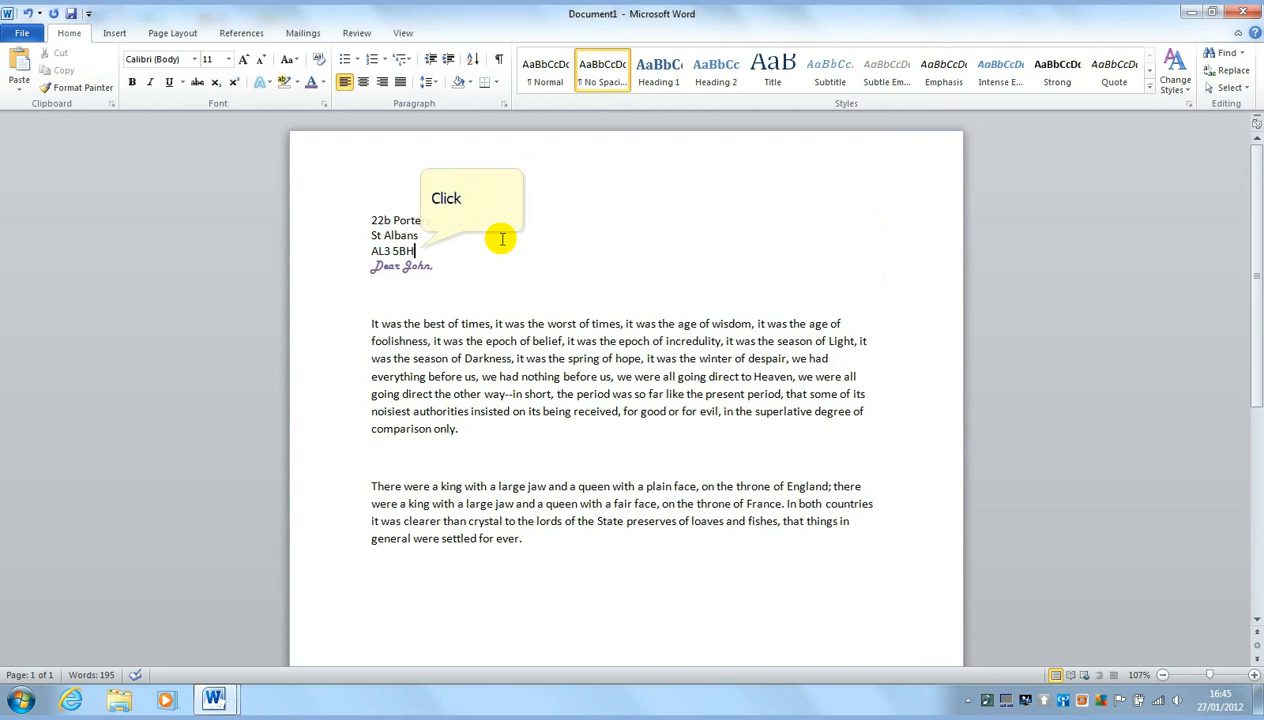
pyautogui.tripleClick(421, 249)
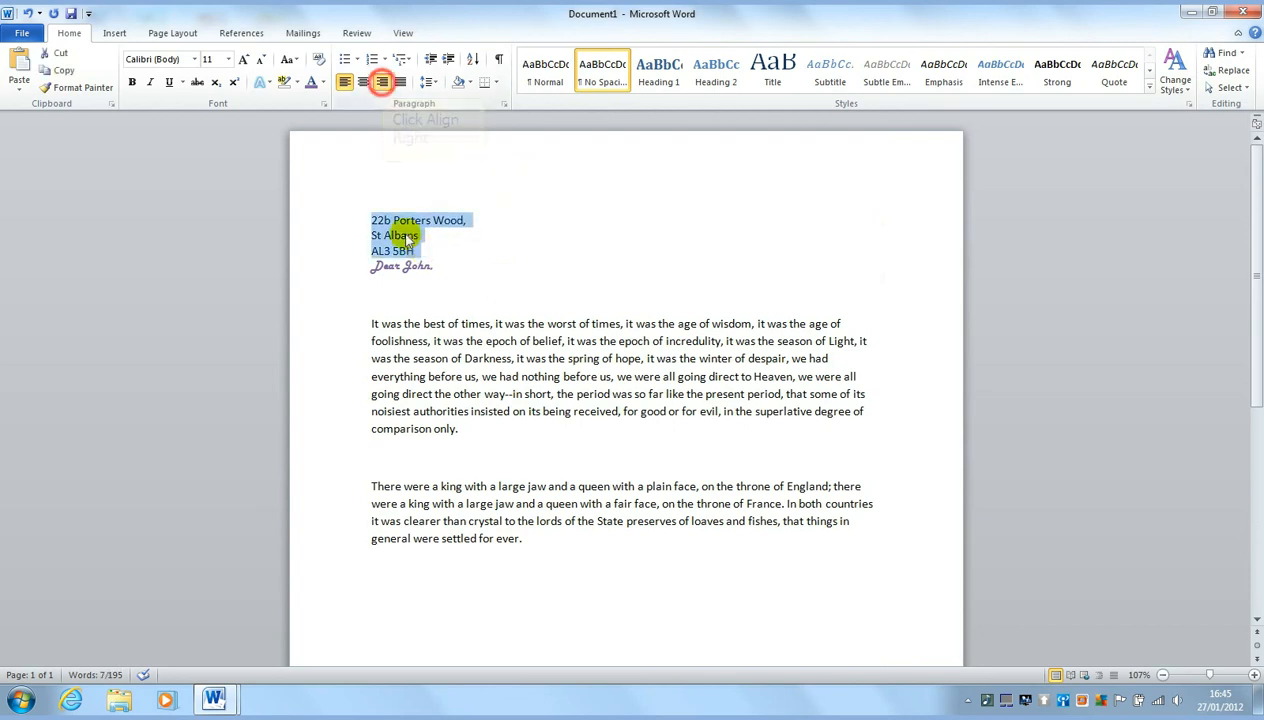
pyautogui.click(382, 82)
pyautogui.click(884, 282)
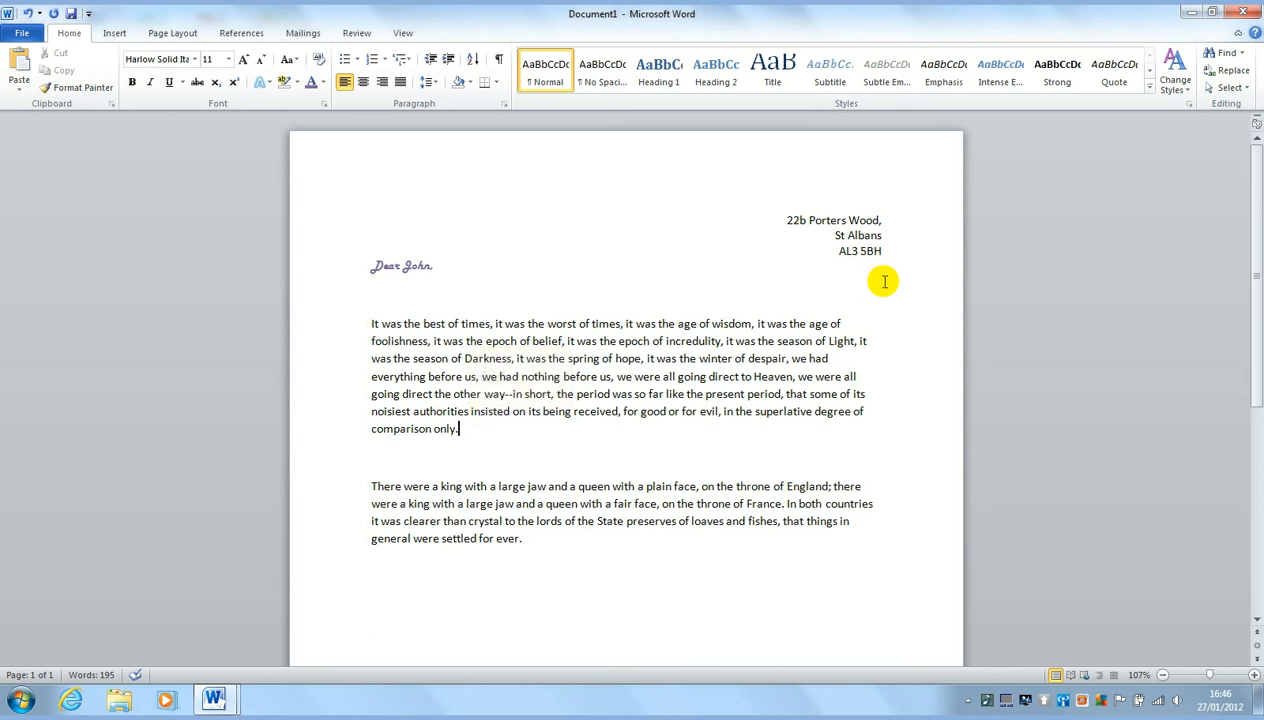
pyautogui.tripleClick(472, 430)
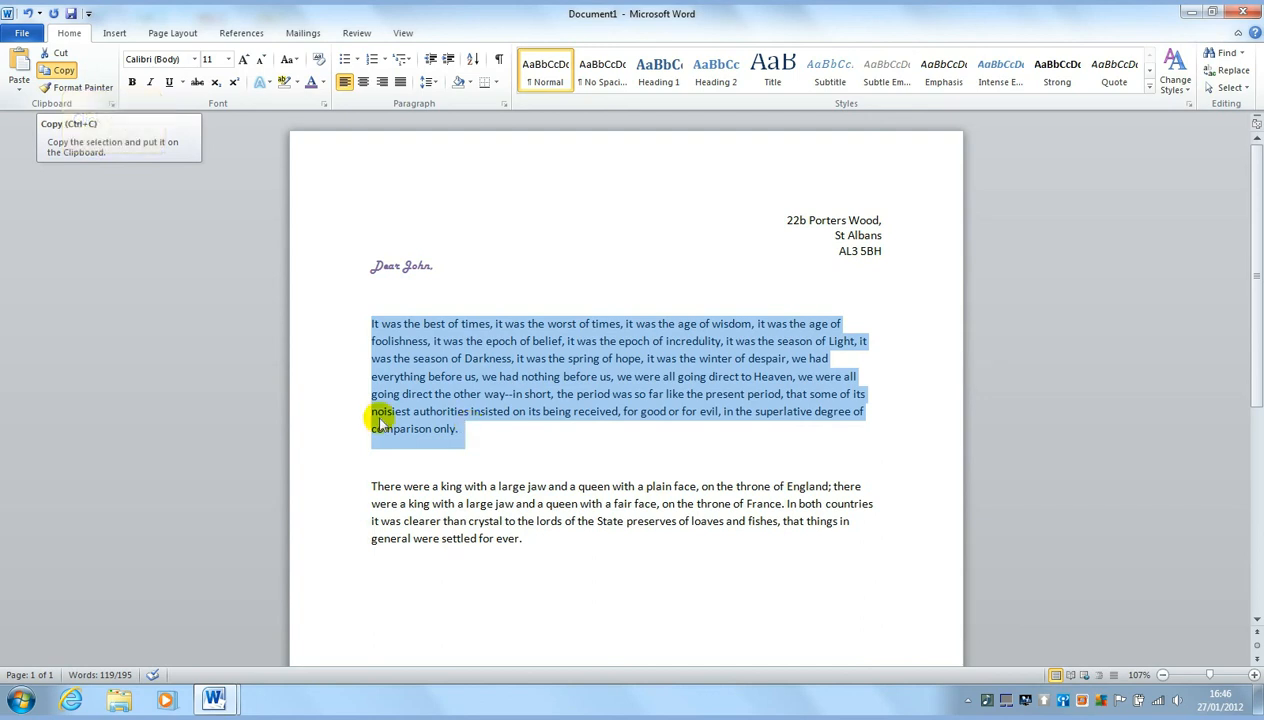
pyautogui.click(58, 68)
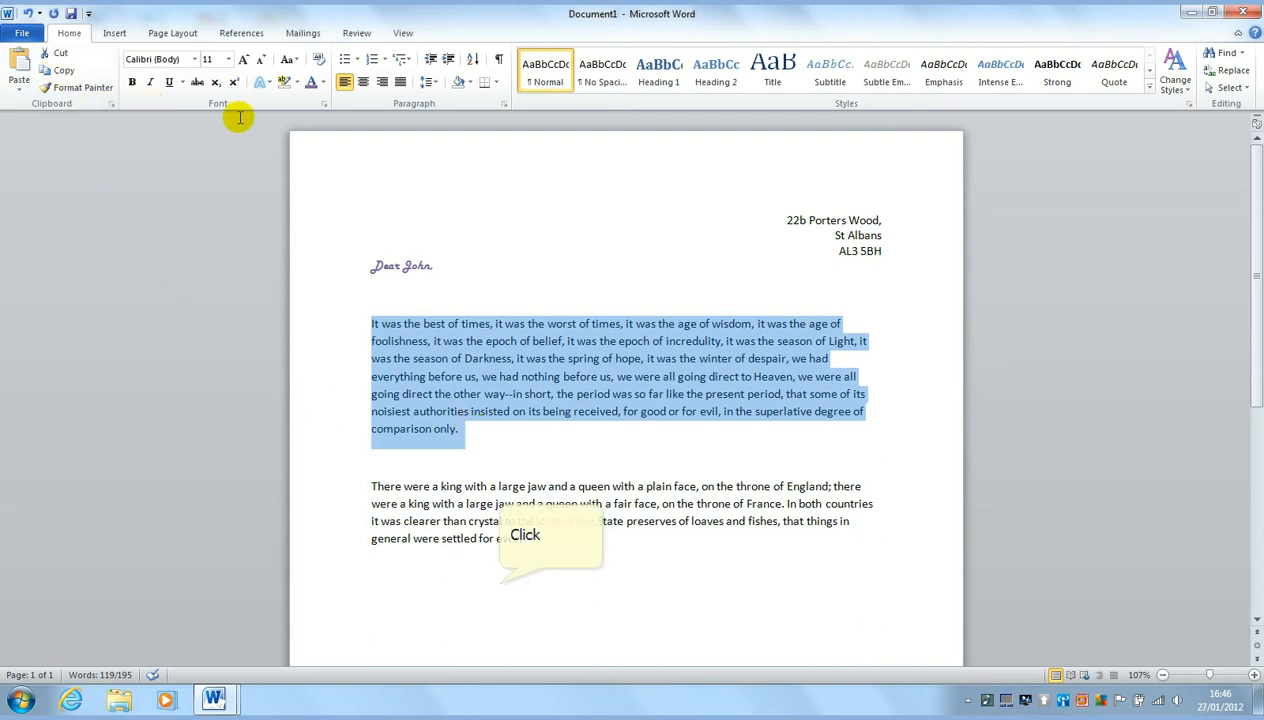
pyautogui.click(497, 581)
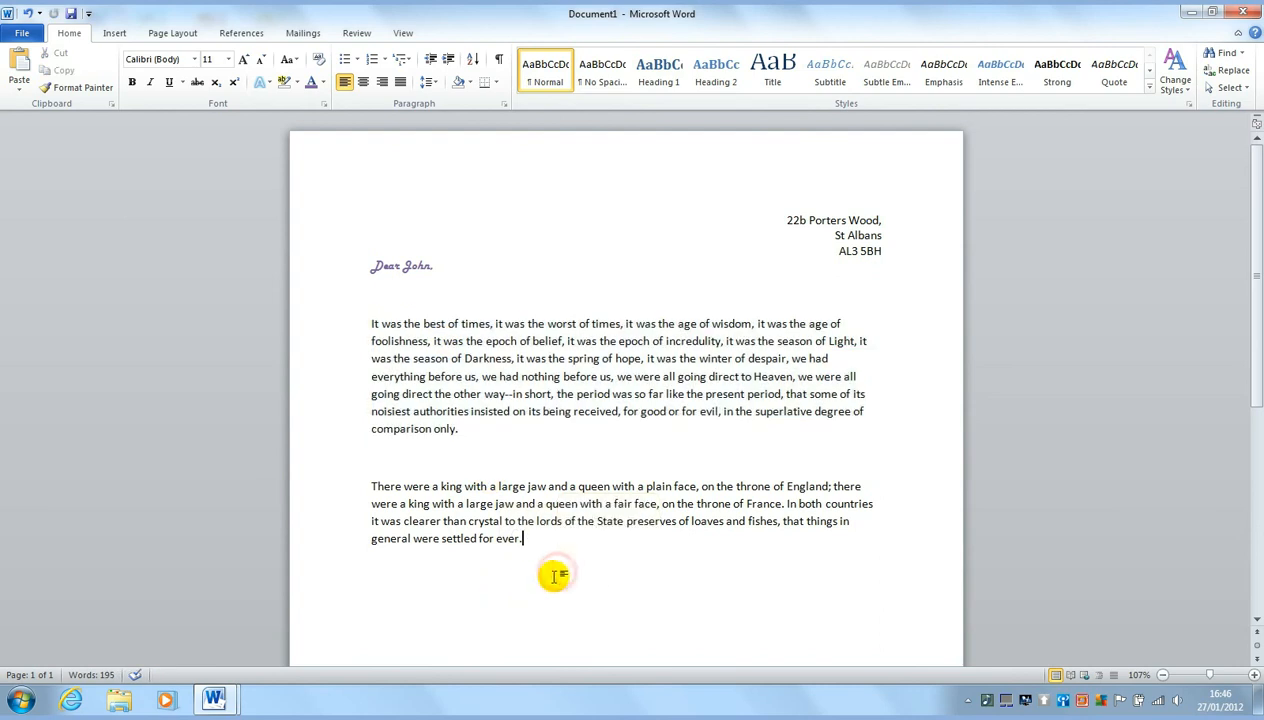
pyautogui.press('Return')
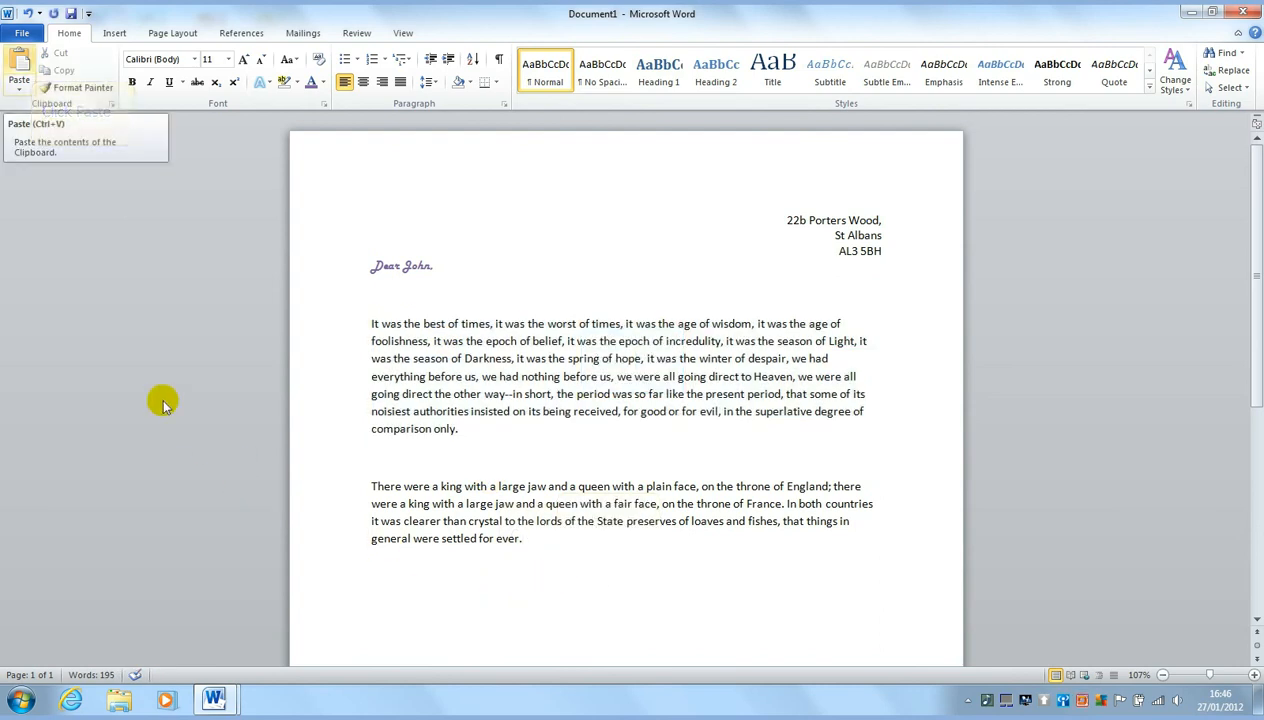
pyautogui.click(20, 66)
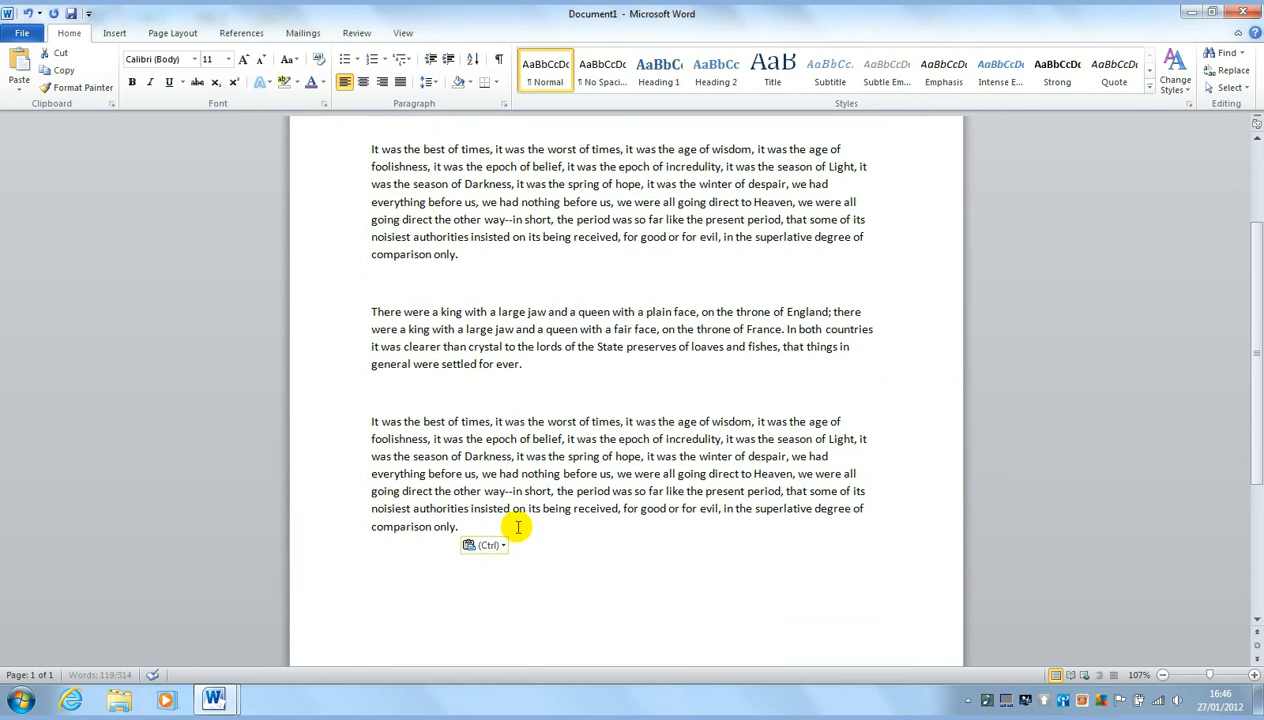
pyautogui.press('Delete')
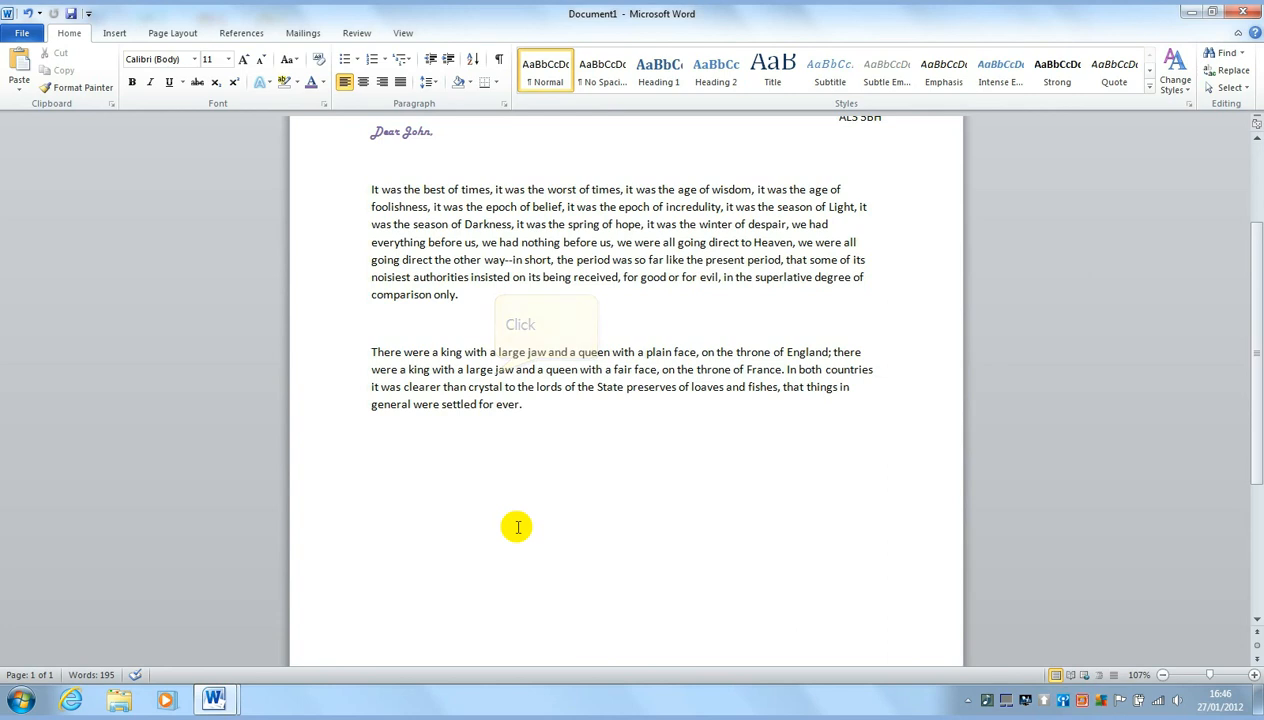
# Cut the 'best of times' paragraph and paste it below the king paragraph
pyautogui.tripleClick(497, 378)
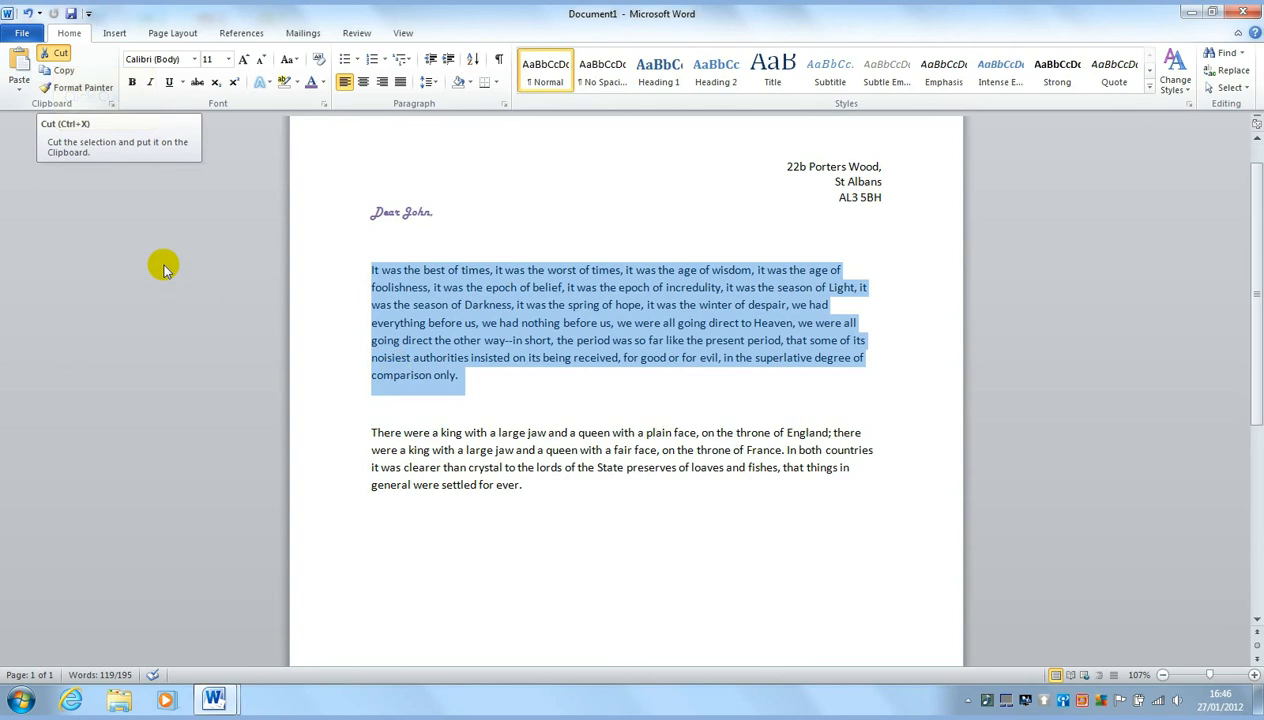
pyautogui.click(55, 52)
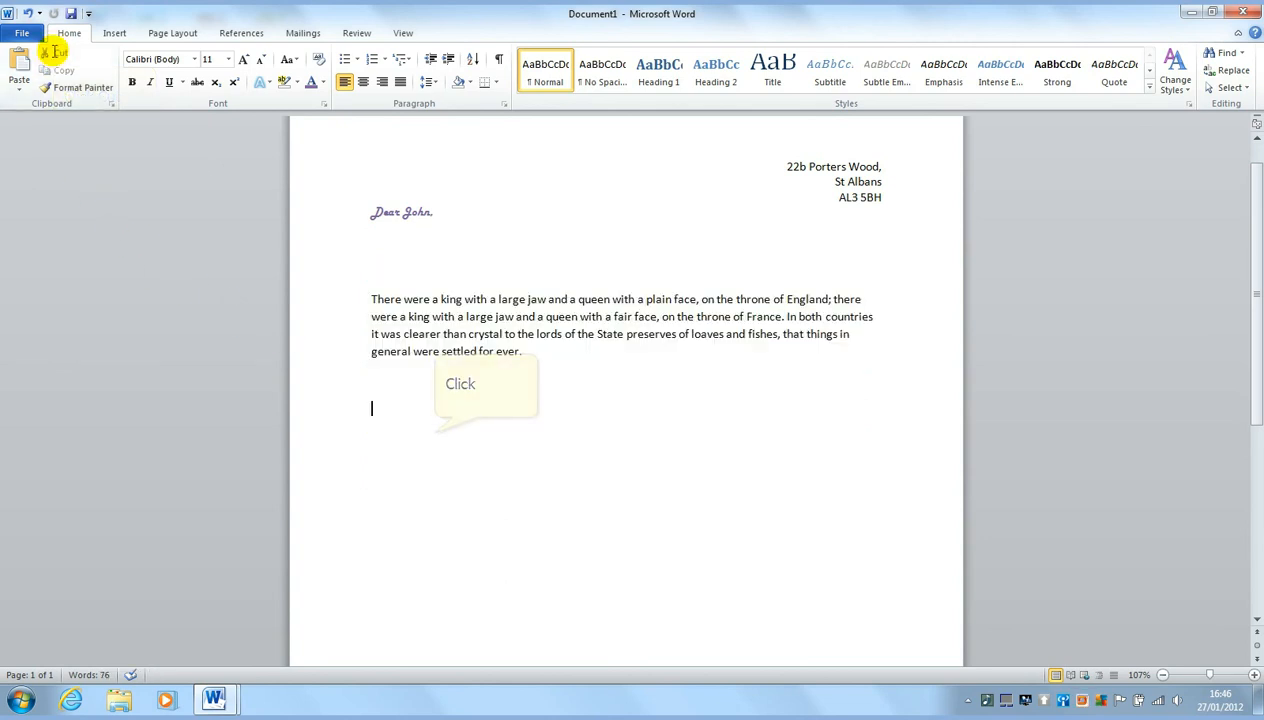
pyautogui.click(435, 432)
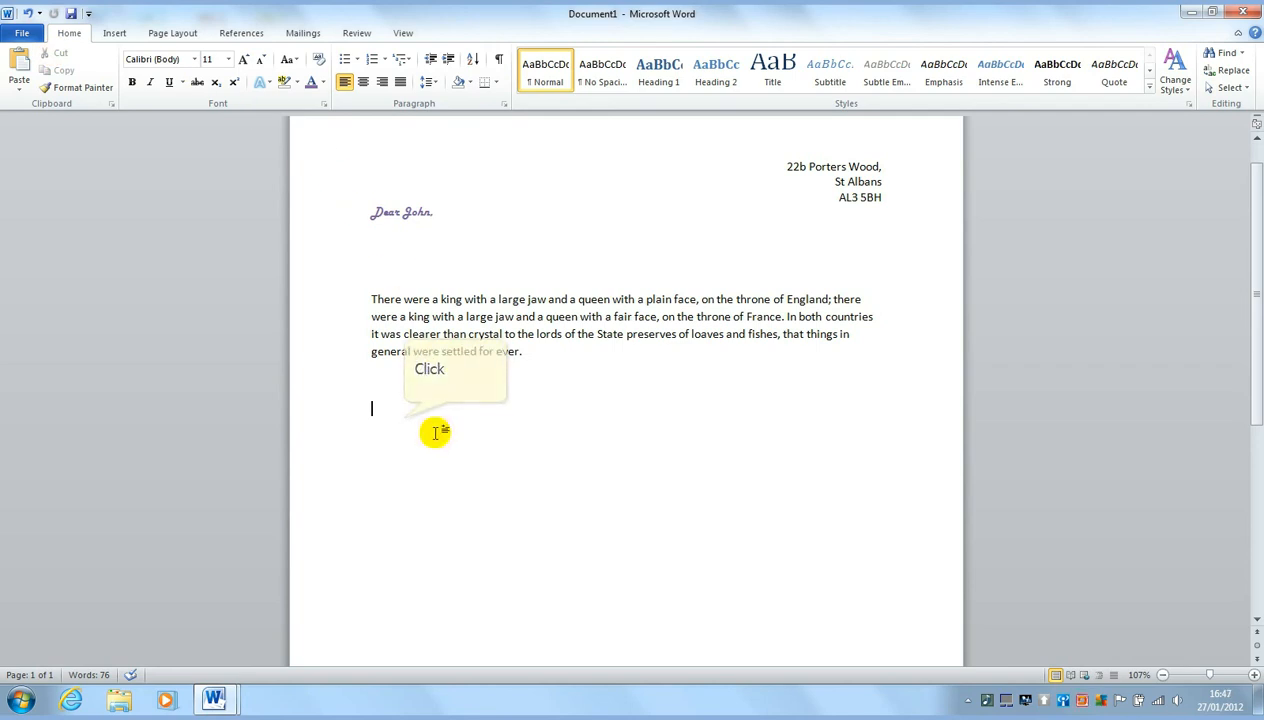
pyautogui.click(404, 420)
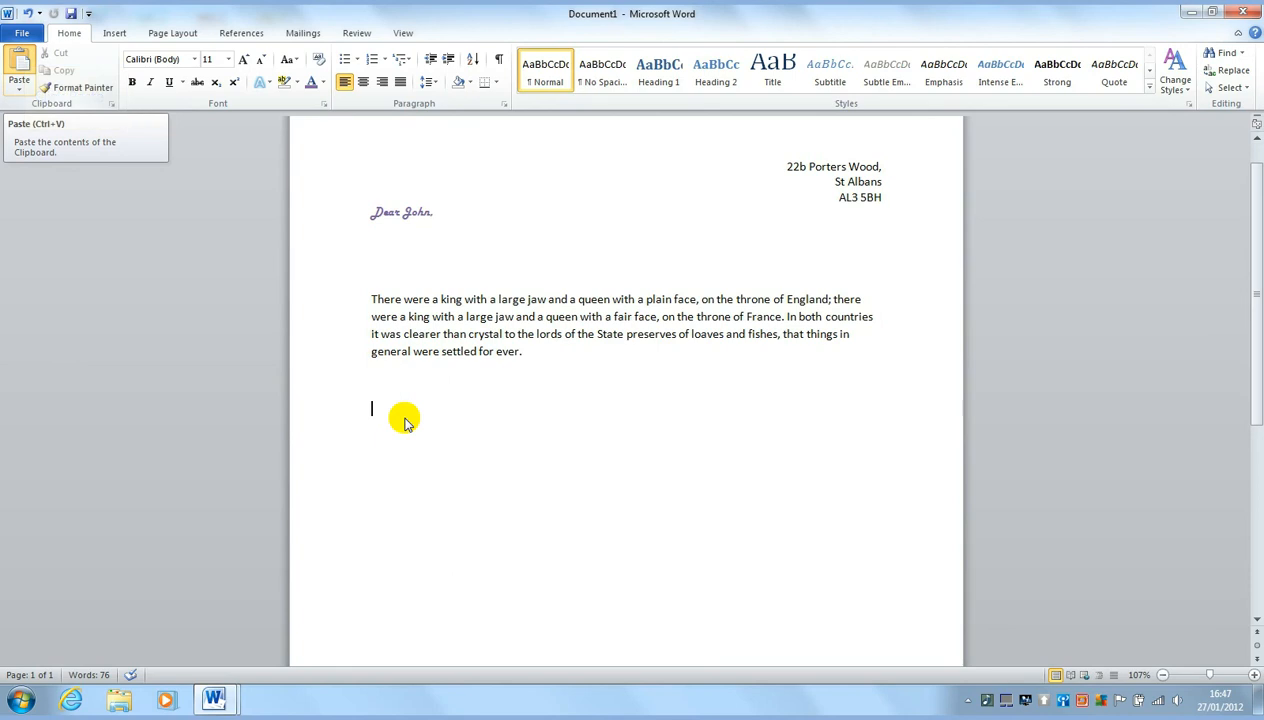
pyautogui.click(19, 60)
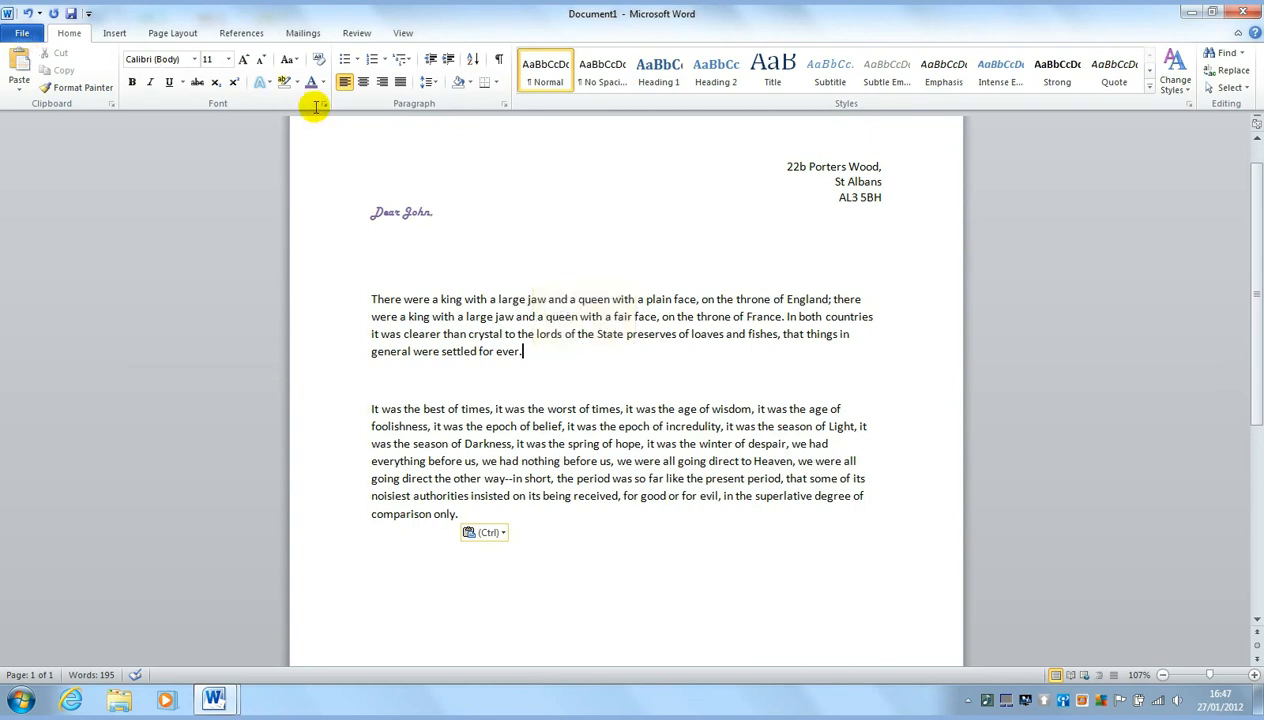
pyautogui.tripleClick(531, 360)
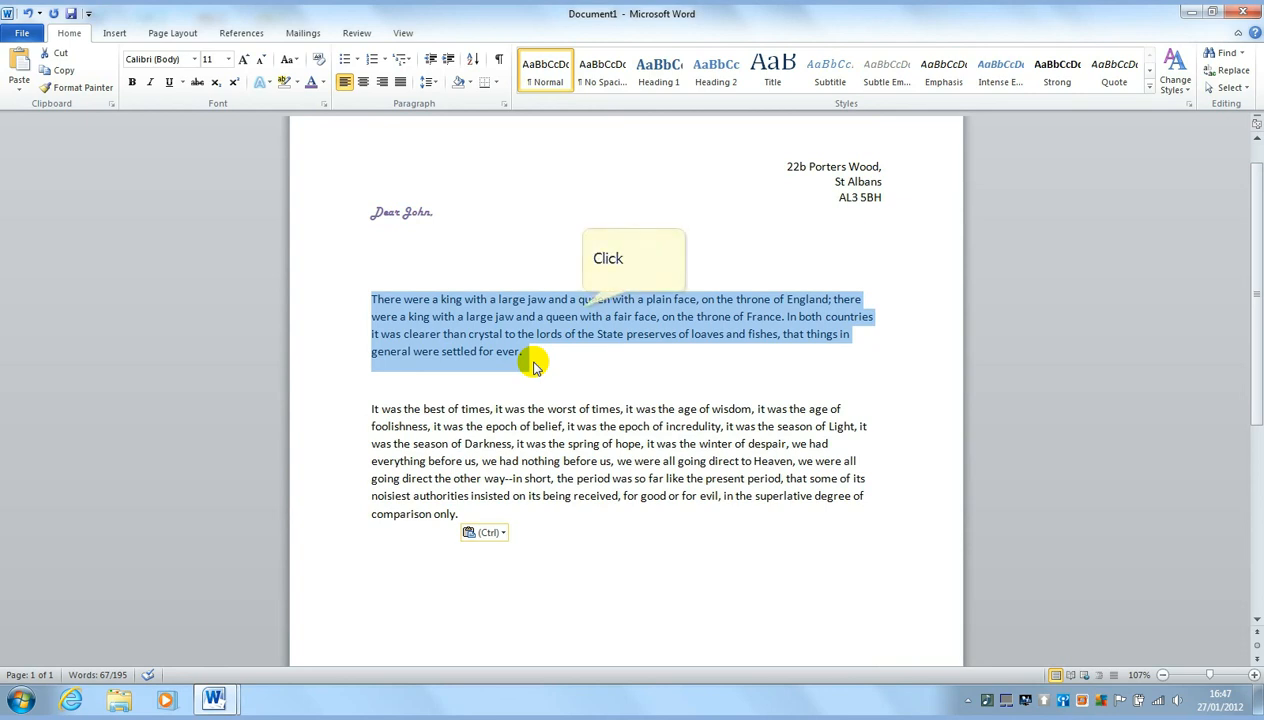
pyautogui.click(580, 303)
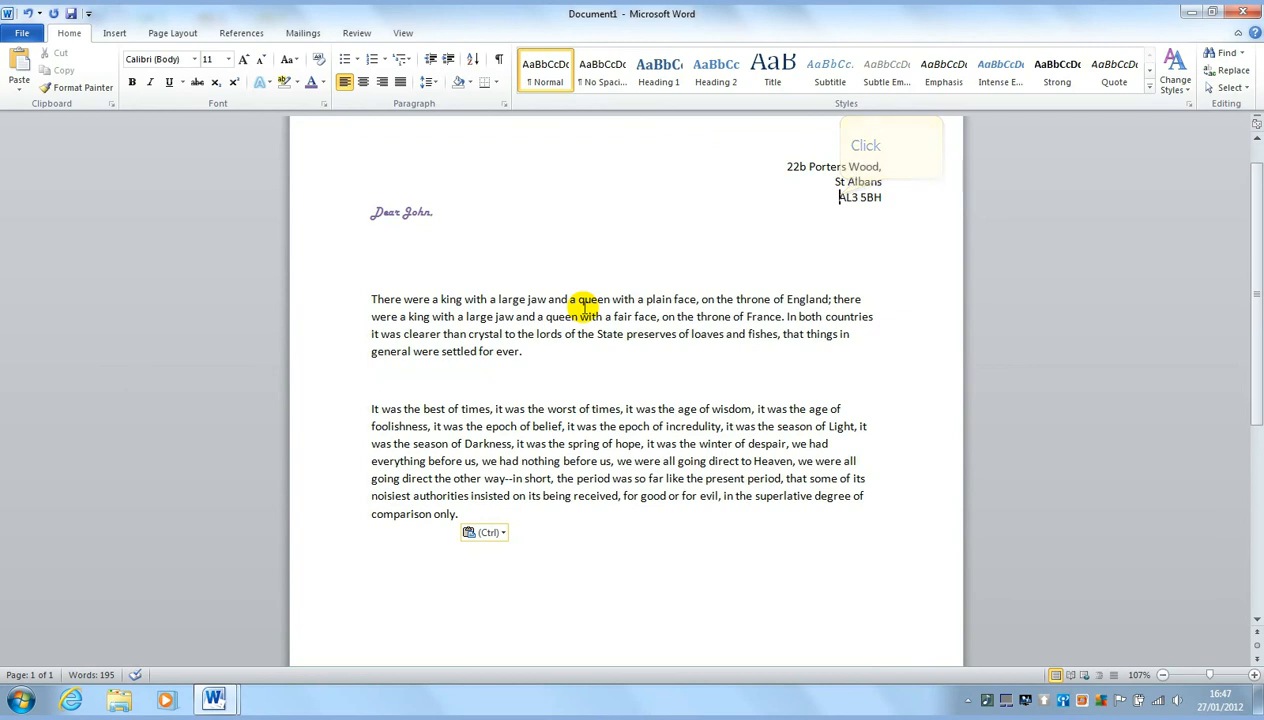
pyautogui.tripleClick(843, 198)
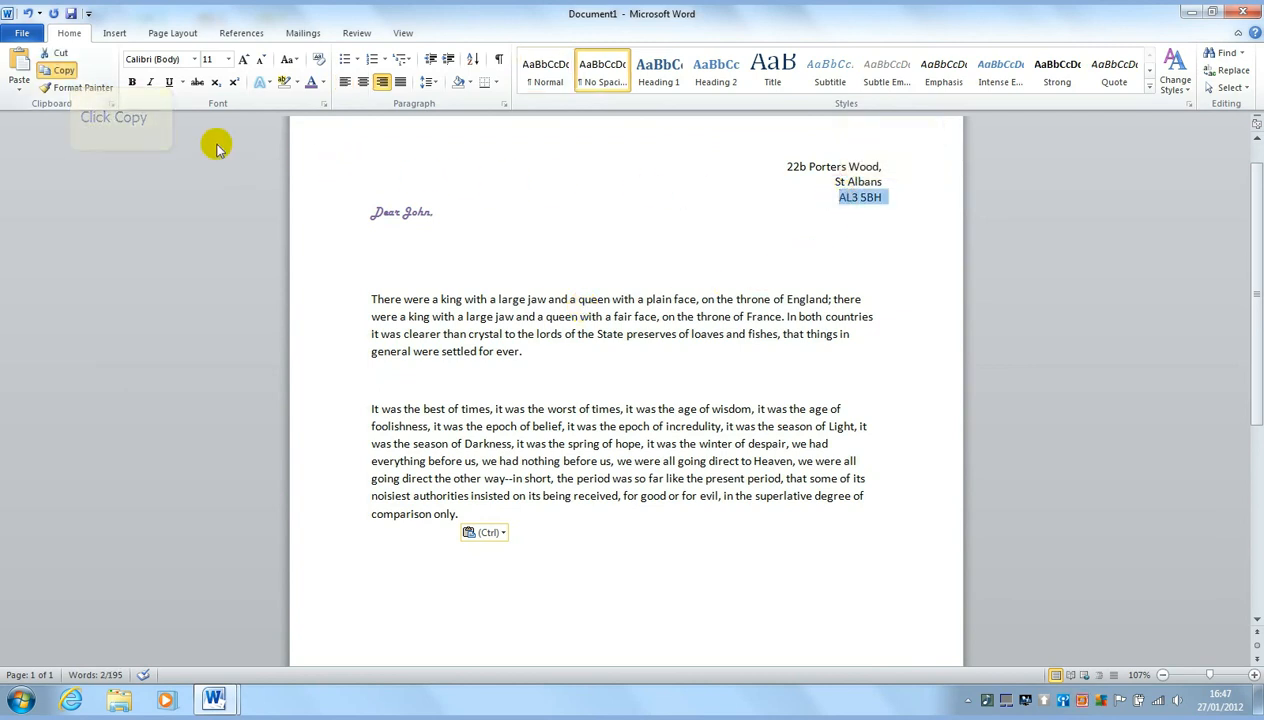
pyautogui.click(63, 70)
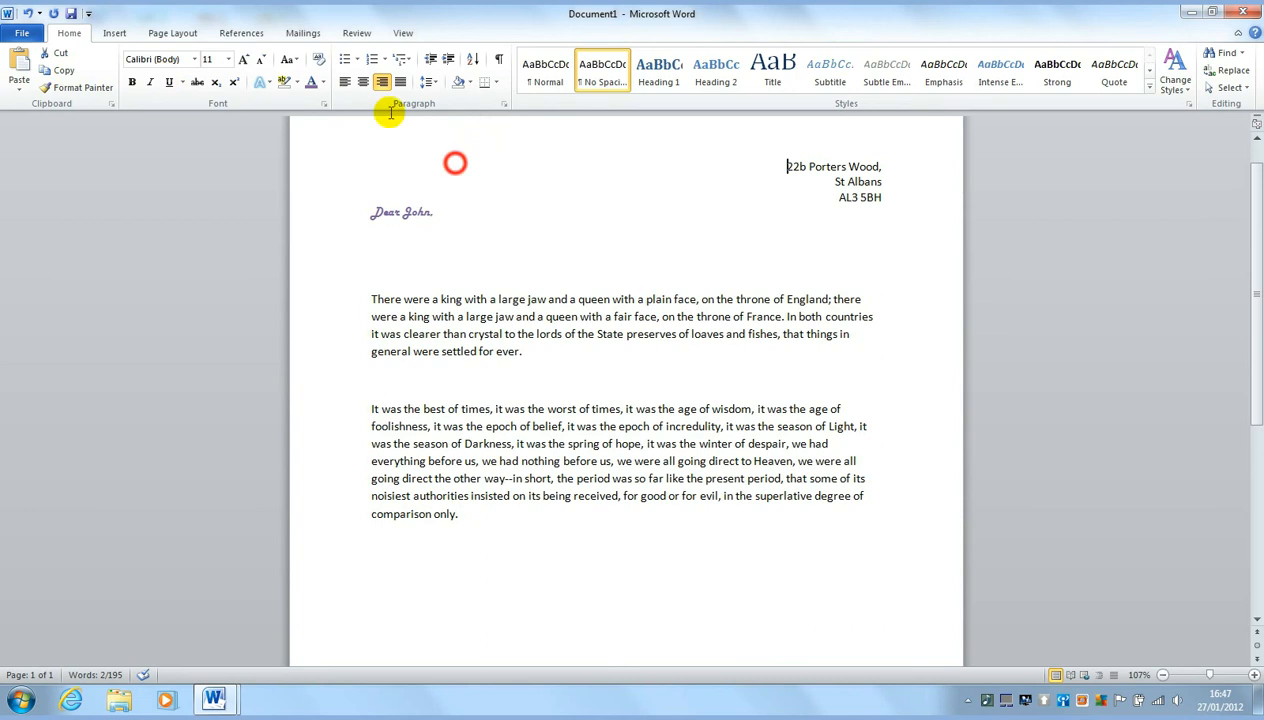
pyautogui.click(455, 164)
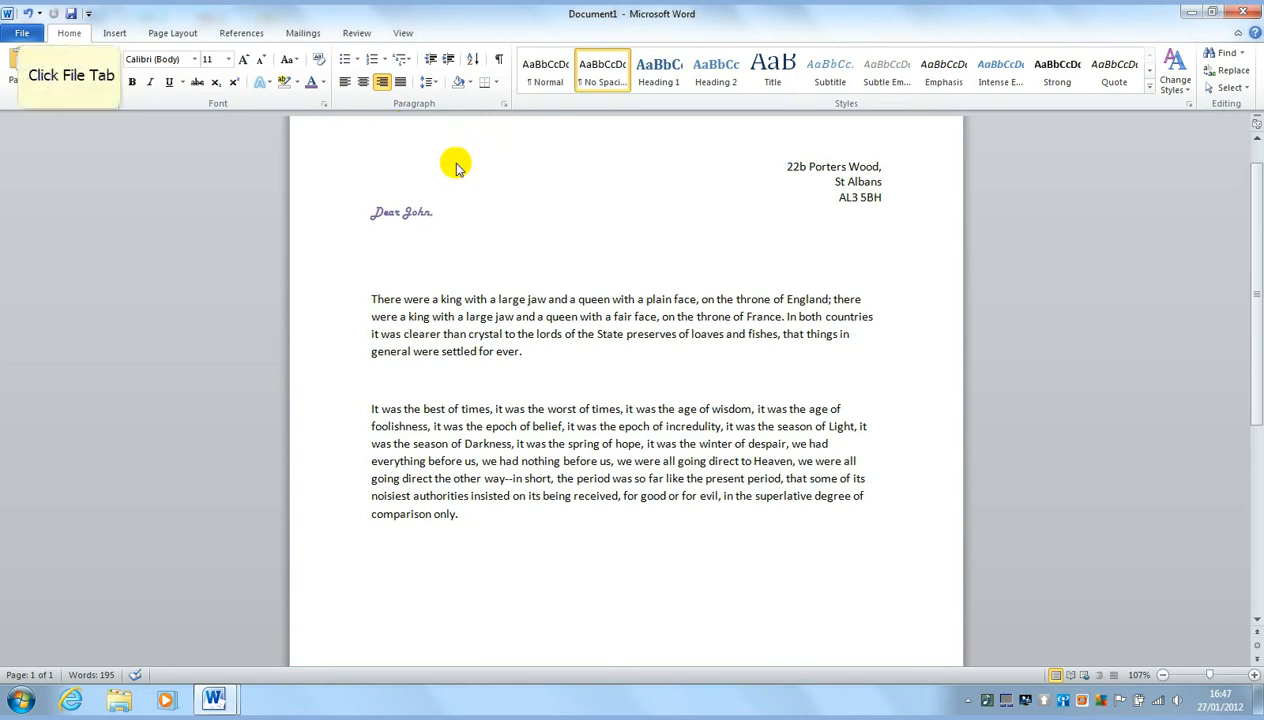
# Save the letter with Save As under the name 'Letter to John'
pyautogui.click(21, 33)
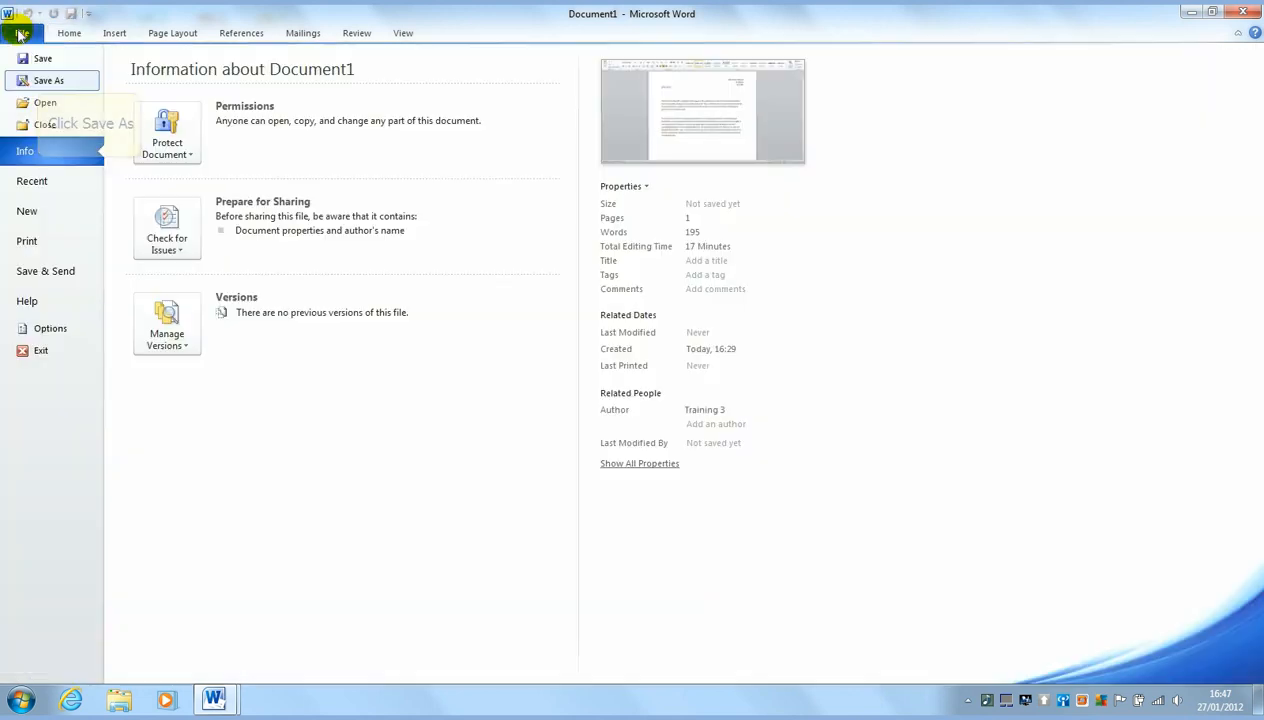
pyautogui.click(40, 79)
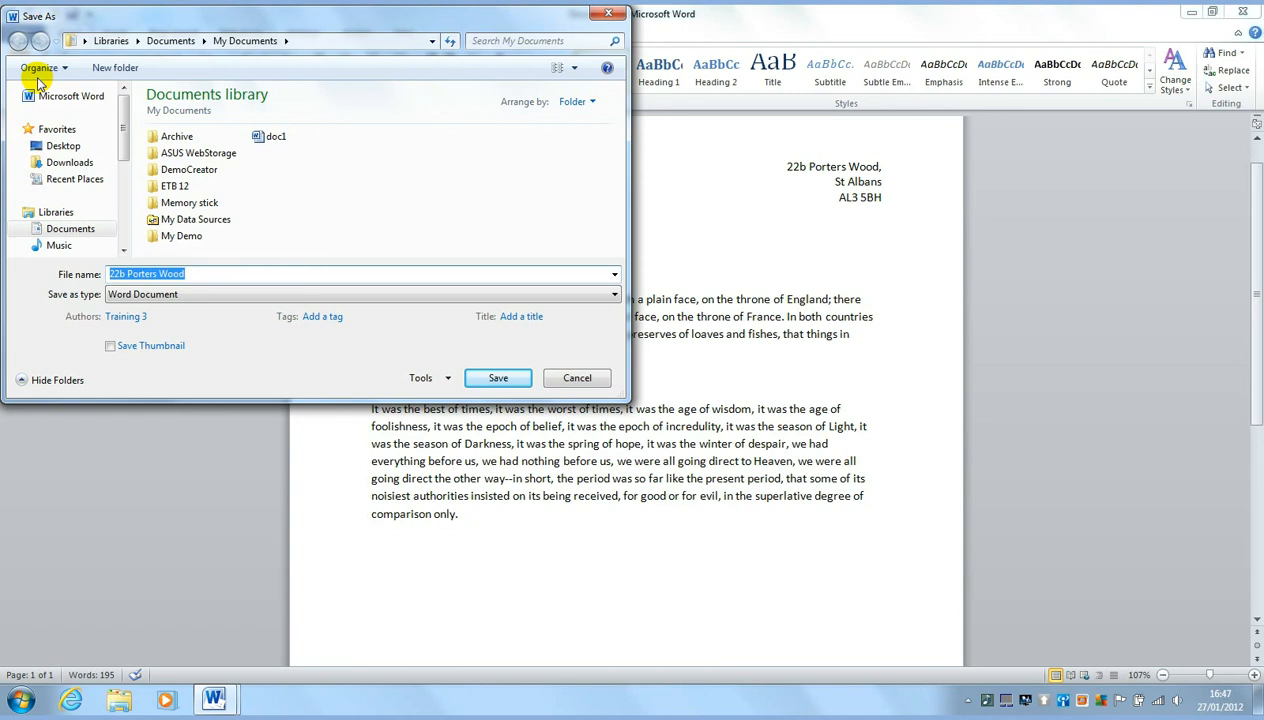
pyautogui.write('Lett')
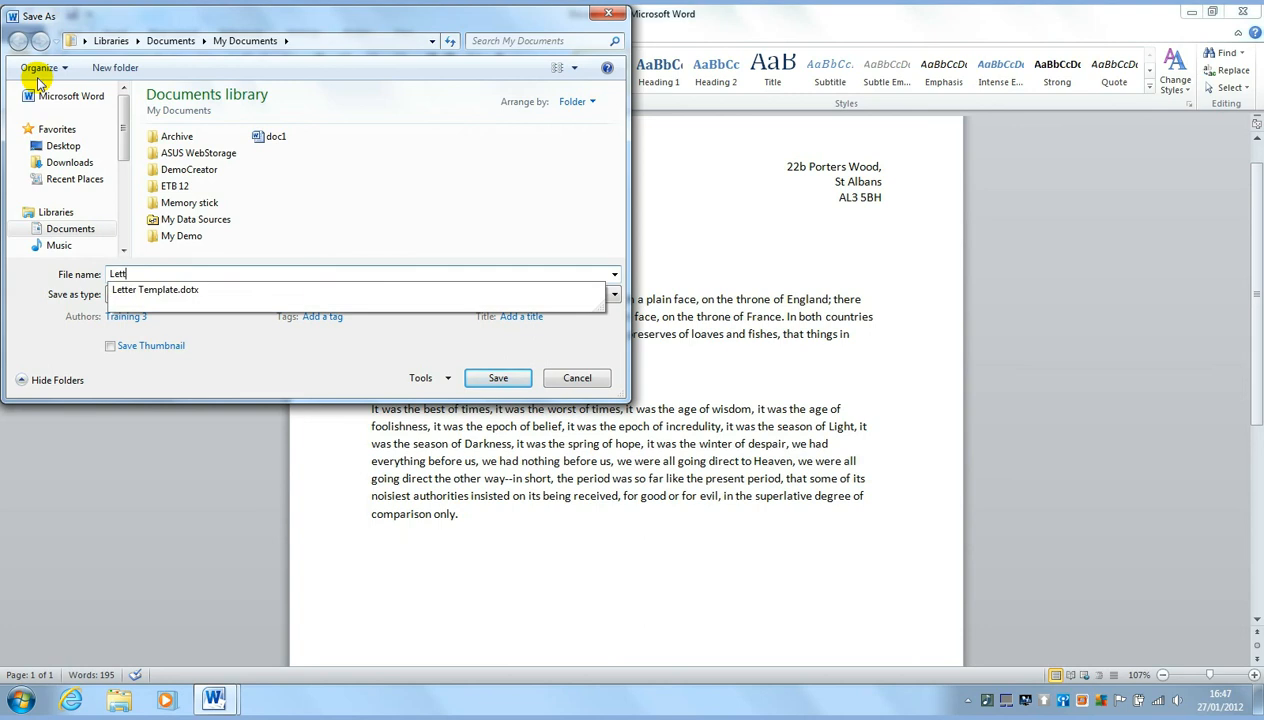
pyautogui.write('er to J')
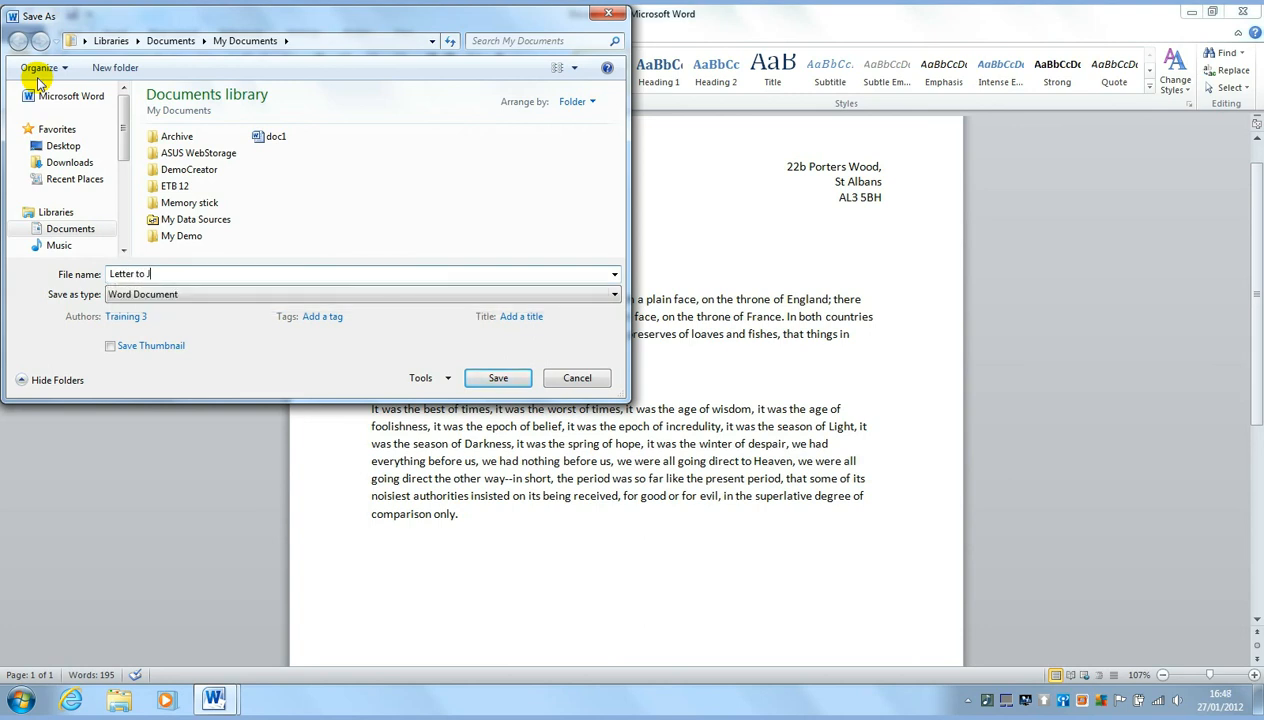
pyautogui.write('ohn')
pyautogui.click(491, 378)
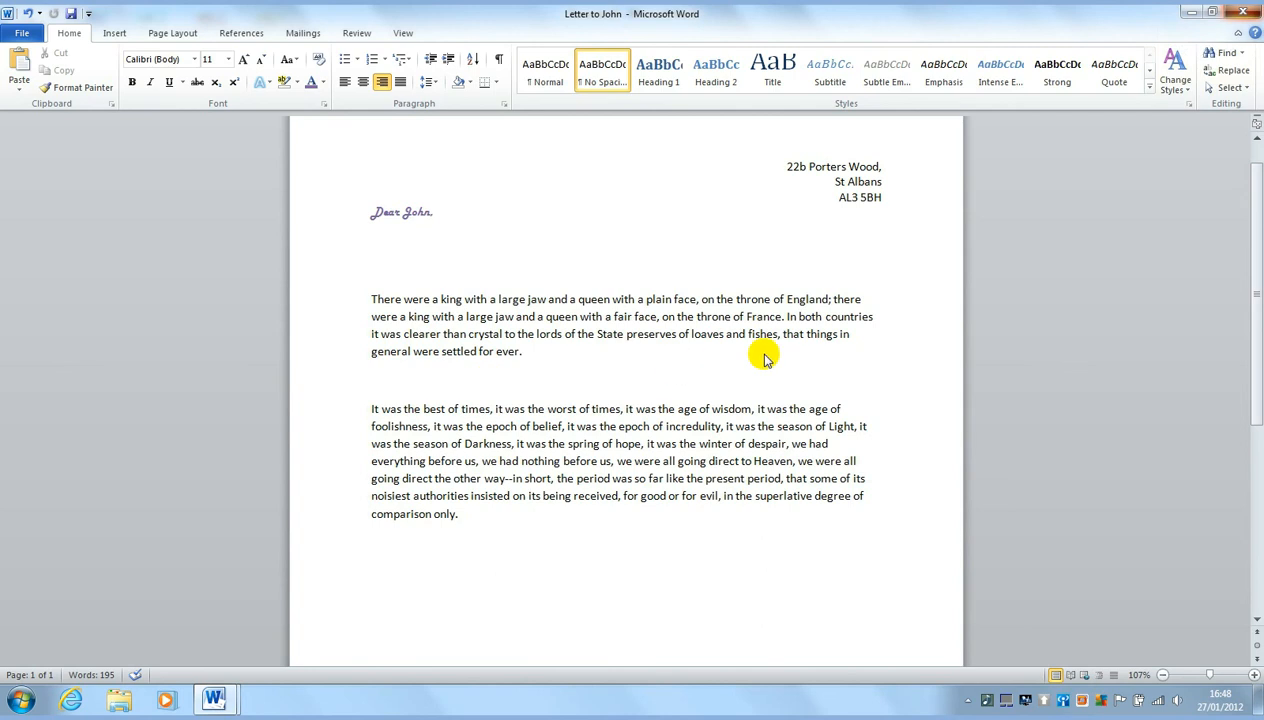
# Close Letter to John, then reopen it from My Documents
pyautogui.click(1243, 12)
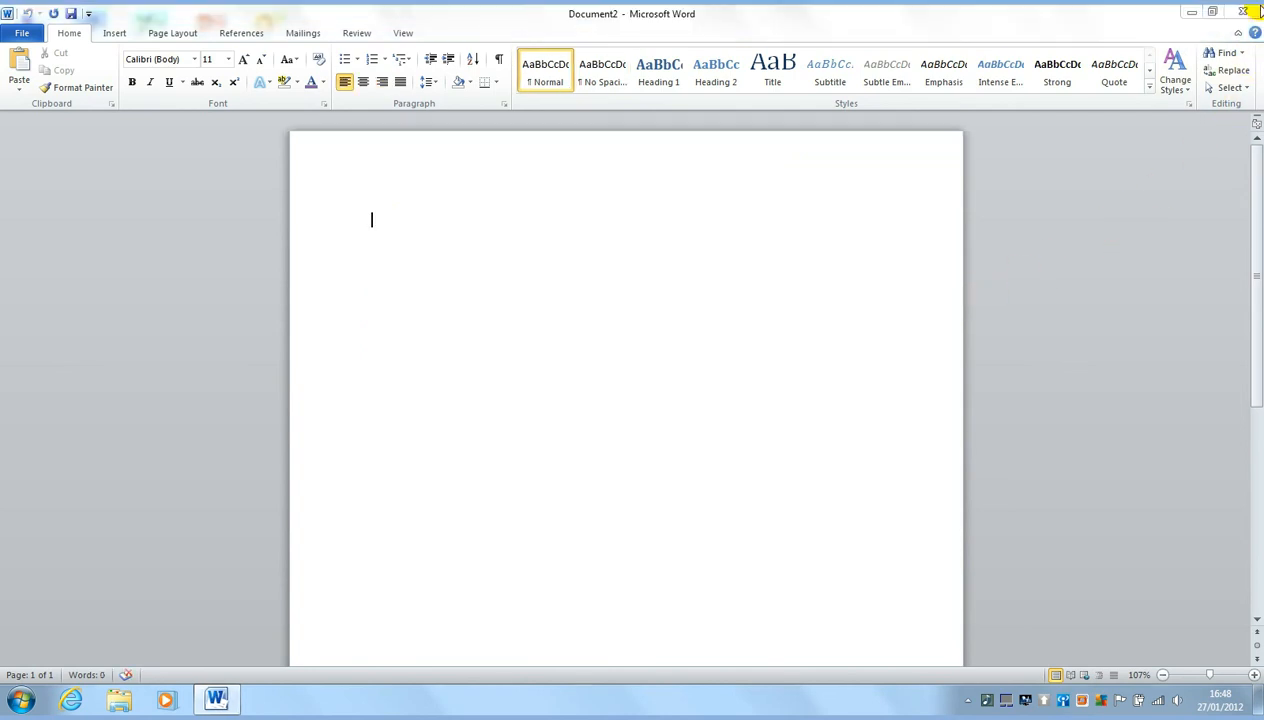
pyautogui.click(21, 34)
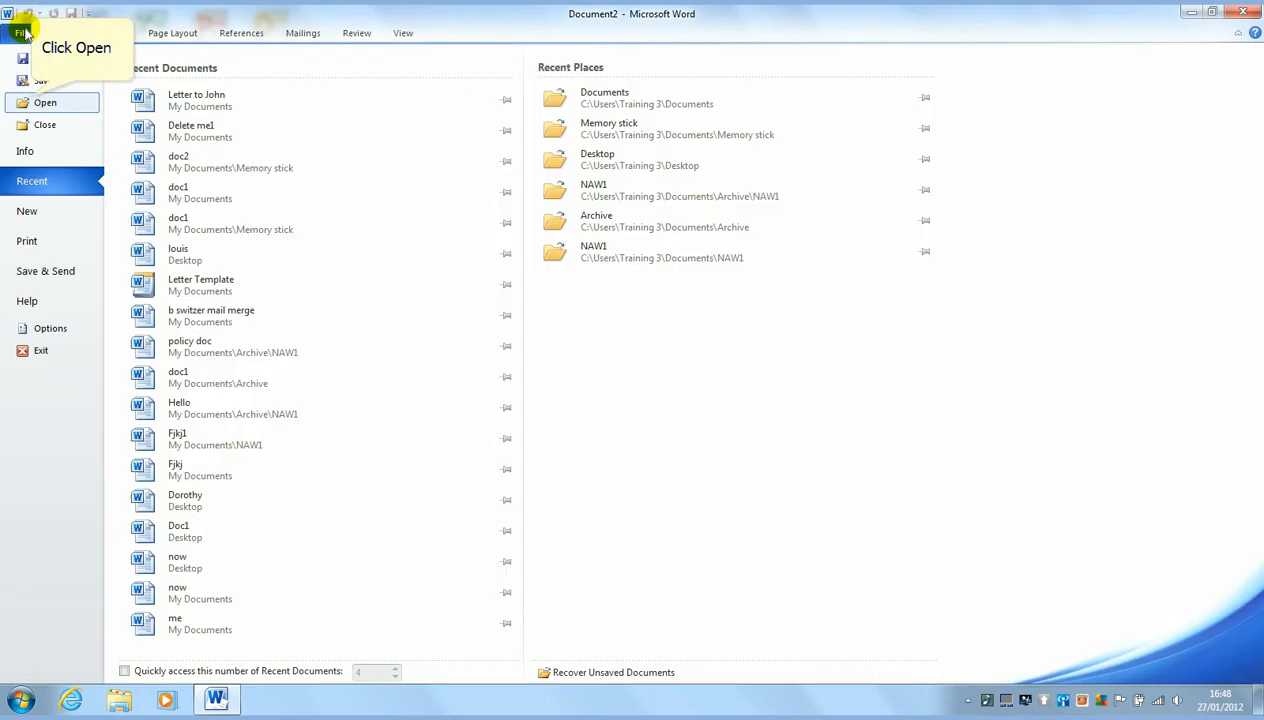
pyautogui.click(35, 102)
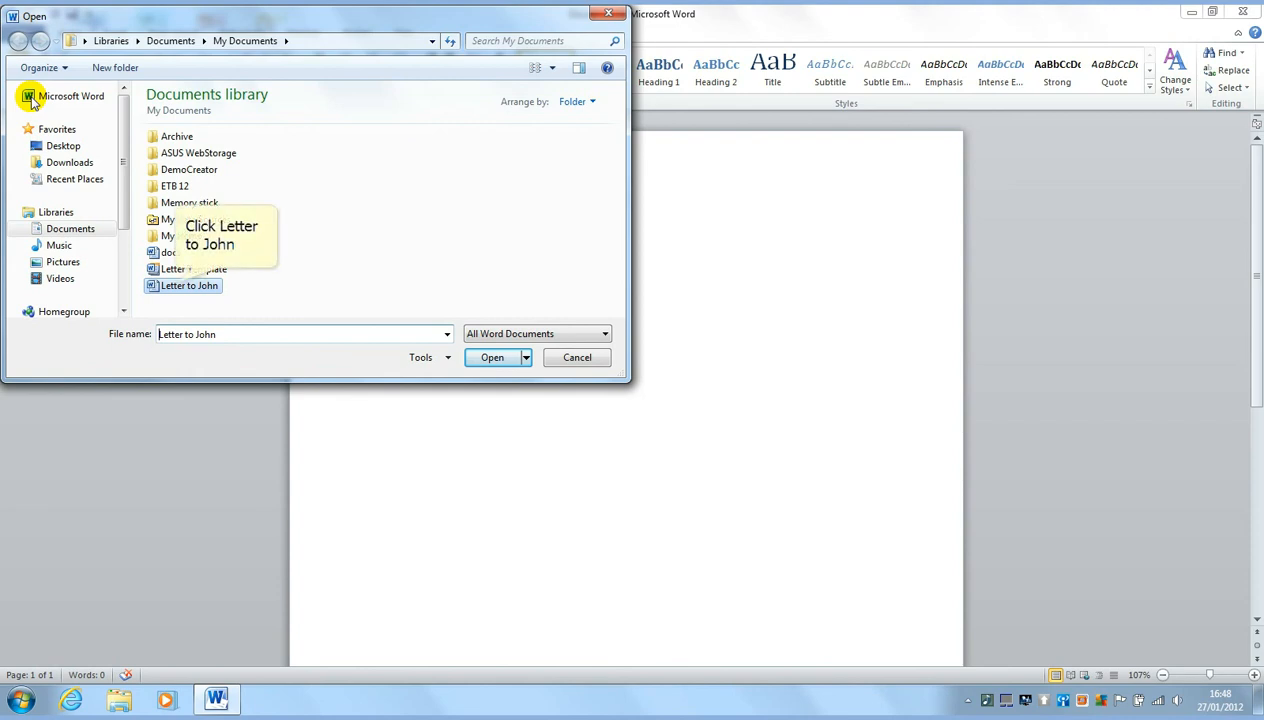
pyautogui.click(177, 288)
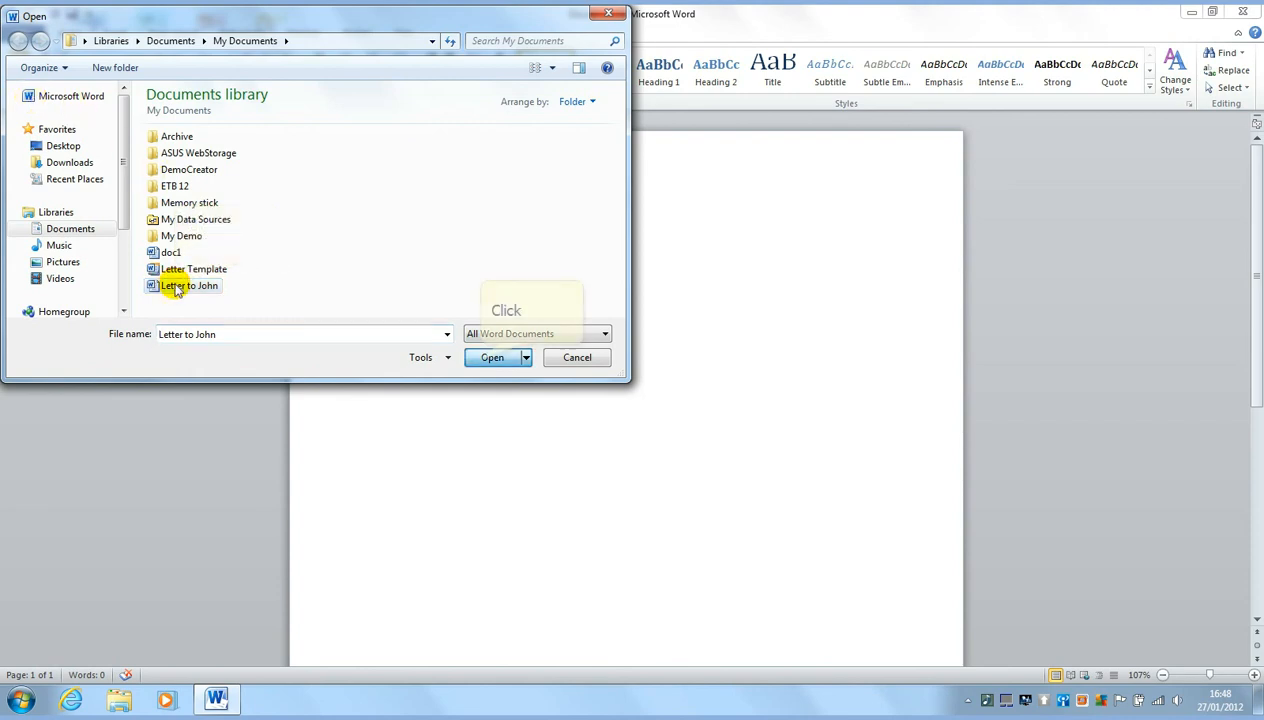
pyautogui.click(478, 357)
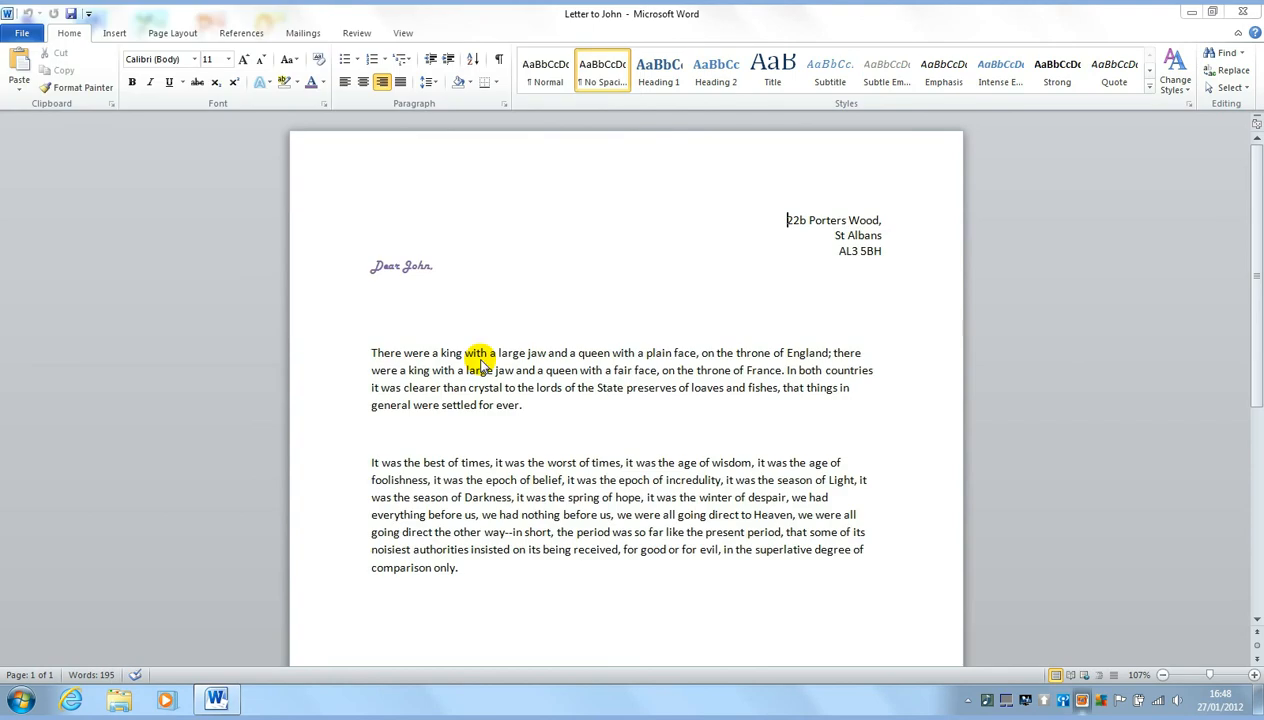